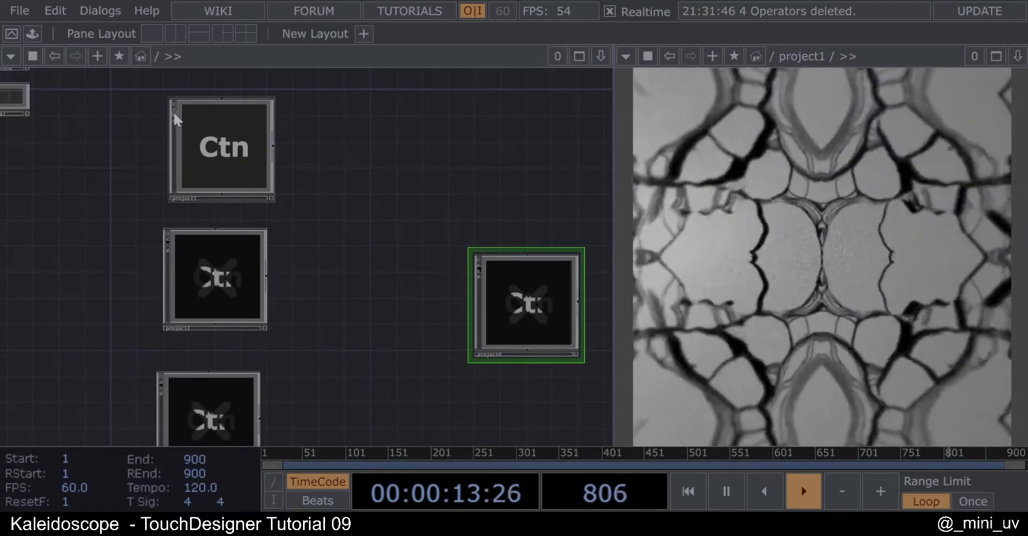
Switch project1 off, turn project2 on, and preview project2's kaleidoscope in the right pane
{"action": "left_click", "coordinate": [174, 113]}
{"action": "left_click_drag", "start_coordinate": [359, 201], "coordinate": [362, 167]}
{"action": "scroll", "coordinate": [156, 215], "scroll_direction": "up", "scroll_amount": 3}
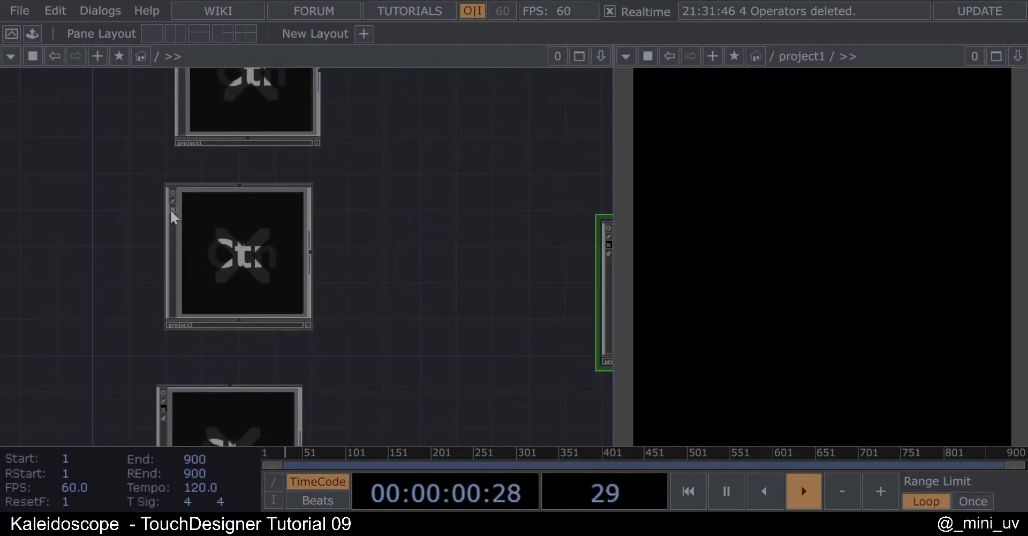
{"action": "left_click", "coordinate": [171, 209]}
{"action": "left_click_drag", "start_coordinate": [237, 222], "coordinate": [802, 58]}
{"action": "middle_click_drag", "start_coordinate": [266, 162], "coordinate": [262, 194]}
Stop project2 cooking and turn project3's cooking back on
{"action": "scroll", "coordinate": [262, 193], "scroll_direction": "down", "scroll_amount": 3}
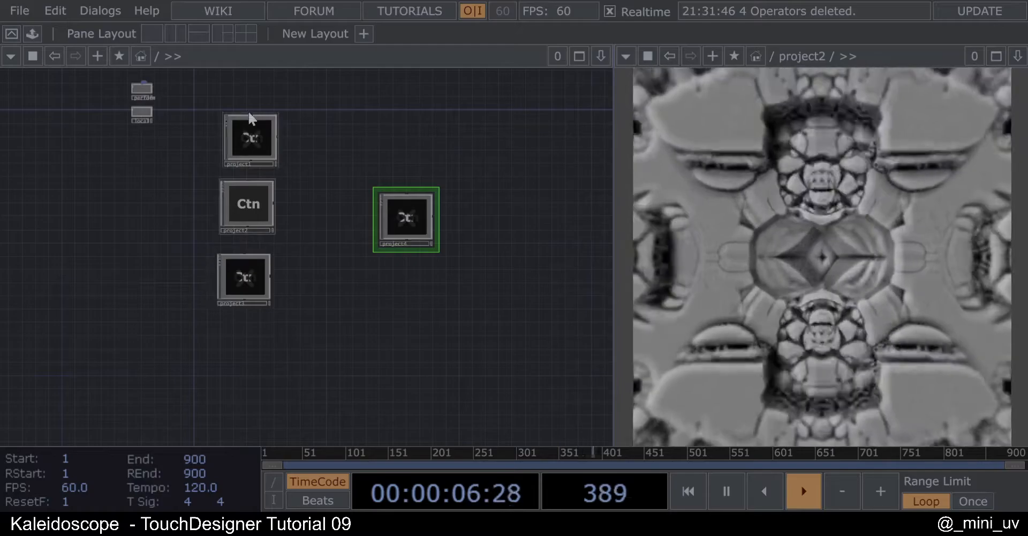
{"action": "scroll", "coordinate": [221, 210], "scroll_direction": "up", "scroll_amount": 3}
{"action": "scroll", "coordinate": [222, 210], "scroll_direction": "up", "scroll_amount": 1}
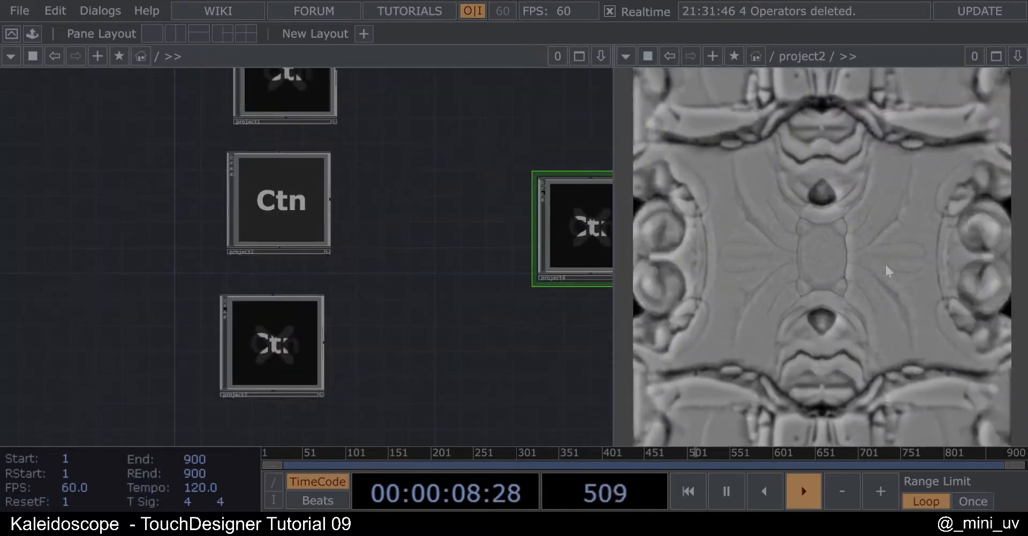
{"action": "left_click_drag", "start_coordinate": [447, 185], "coordinate": [364, 190]}
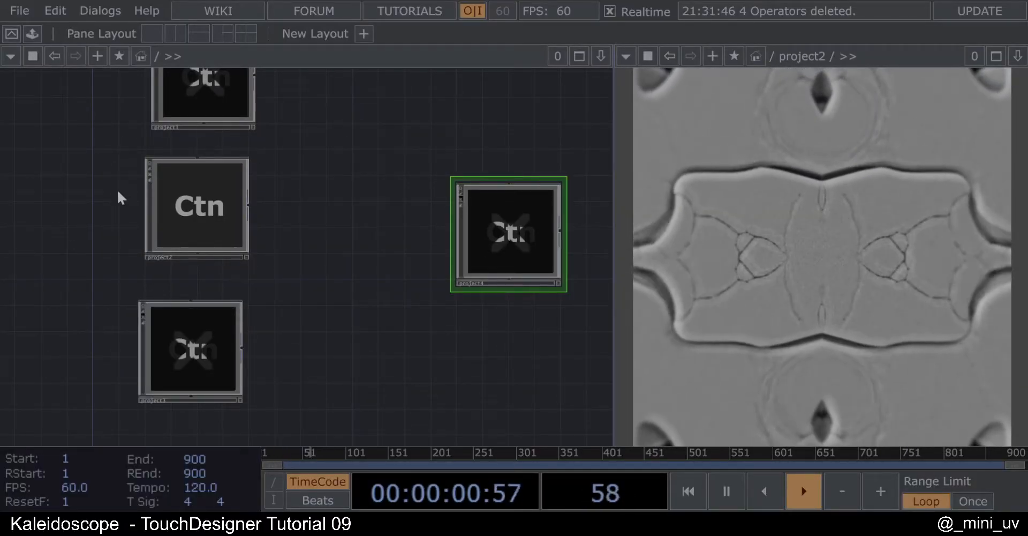
{"action": "left_click", "coordinate": [150, 174]}
{"action": "left_click", "coordinate": [142, 313]}
Preview project3's kaleidoscope in the right pane, then stop project3 from cooking
{"action": "left_click_drag", "start_coordinate": [805, 60], "coordinate": [806, 60]}
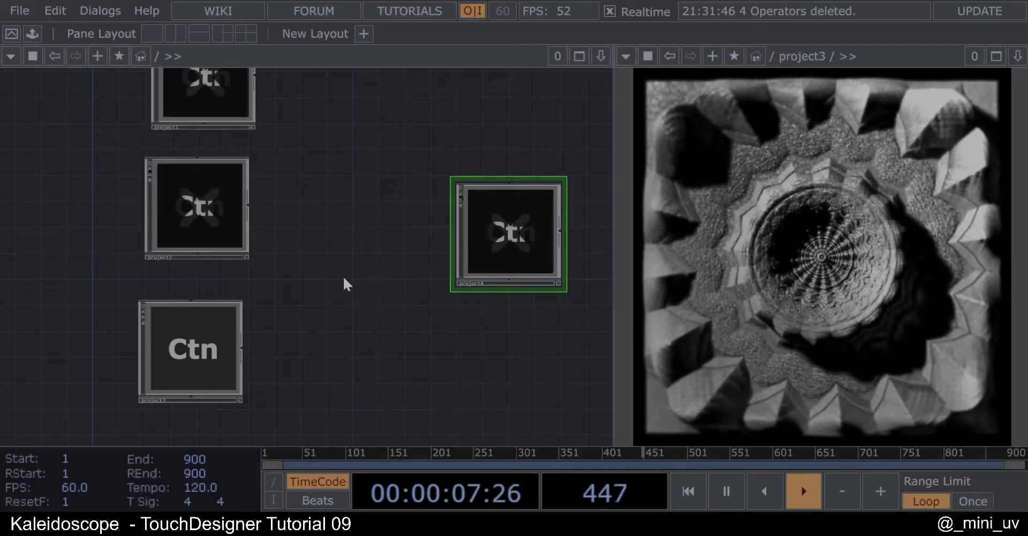
{"action": "left_click_drag", "start_coordinate": [281, 244], "coordinate": [210, 260]}
{"action": "scroll", "coordinate": [237, 254], "scroll_direction": "down", "scroll_amount": 2}
{"action": "scroll", "coordinate": [237, 254], "scroll_direction": "down", "scroll_amount": 1}
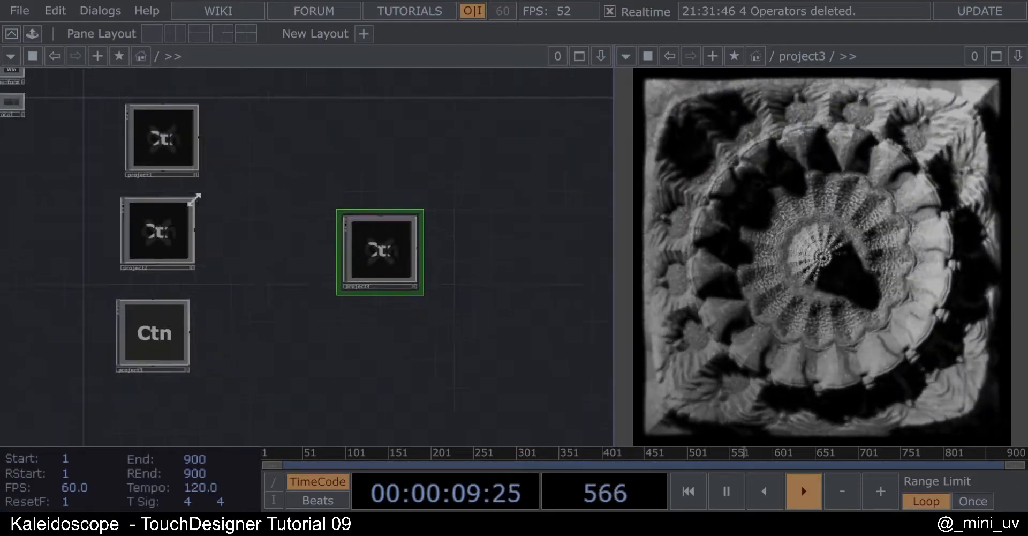
{"action": "left_click_drag", "start_coordinate": [277, 282], "coordinate": [315, 264]}
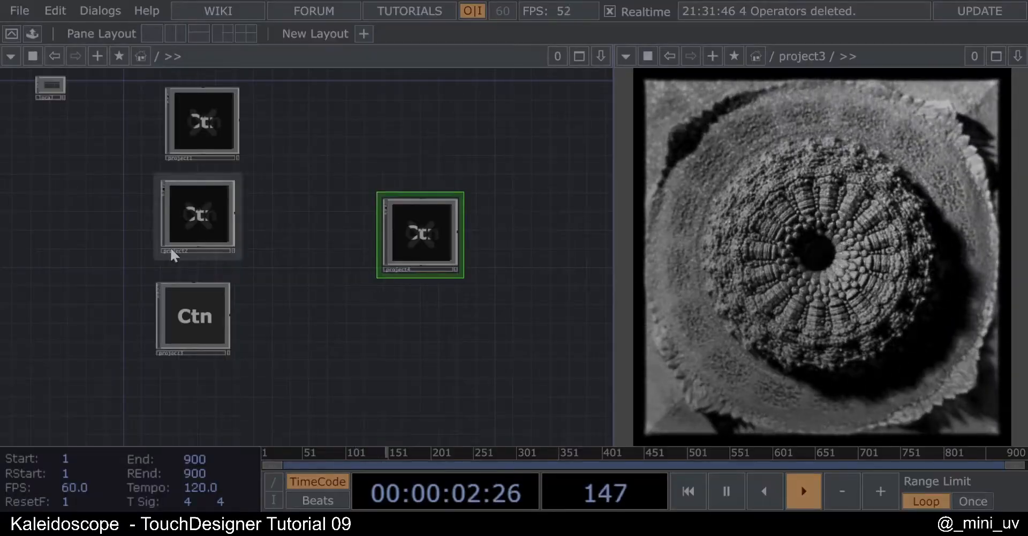
{"action": "scroll", "coordinate": [211, 333], "scroll_direction": "up", "scroll_amount": 3}
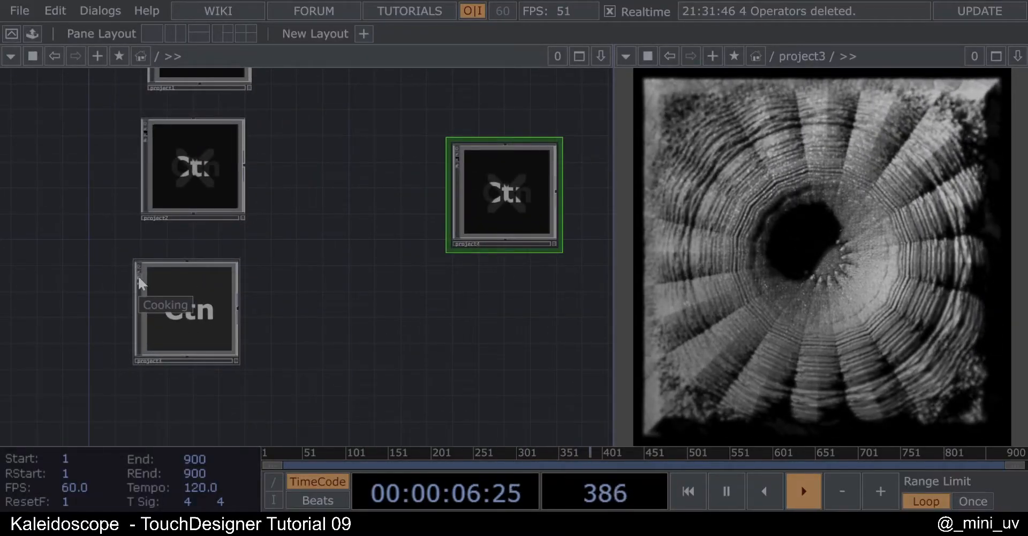
{"action": "left_click", "coordinate": [137, 275]}
Place the pasted project4, turn on its cooking, and step inside its network
{"action": "left_click", "coordinate": [403, 249]}
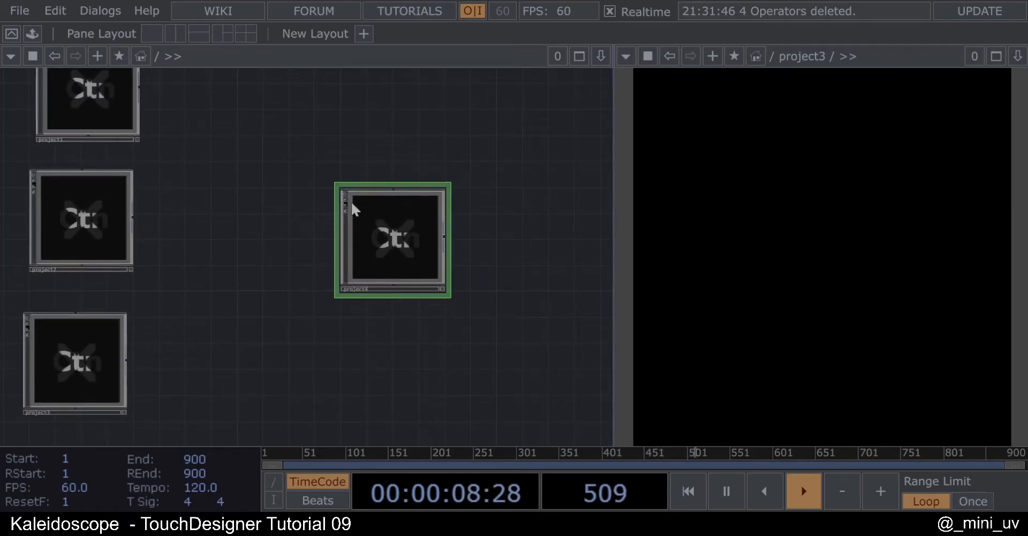
{"action": "left_click", "coordinate": [346, 205]}
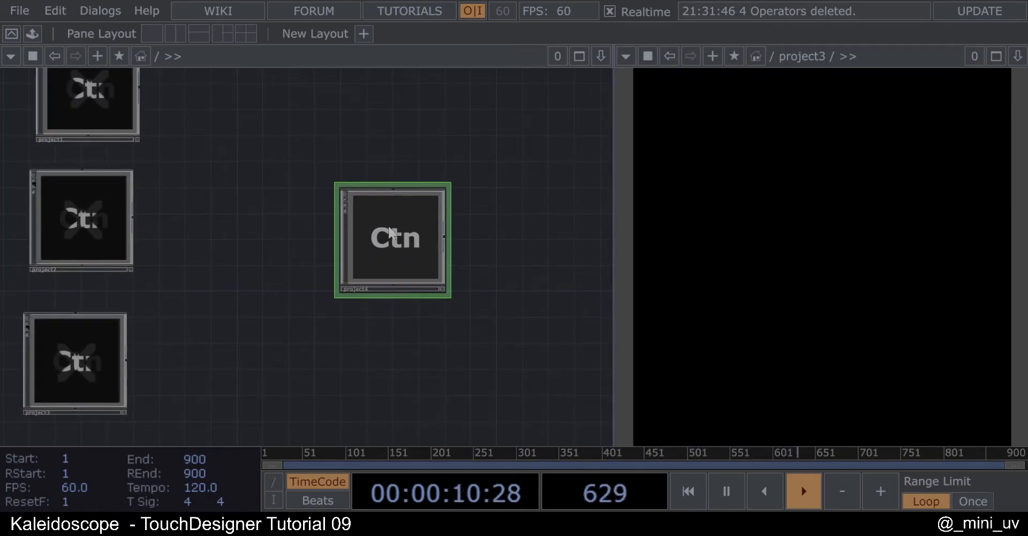
{"action": "key", "text": "i"}
{"action": "scroll", "coordinate": [377, 263], "scroll_direction": "down", "scroll_amount": 3}
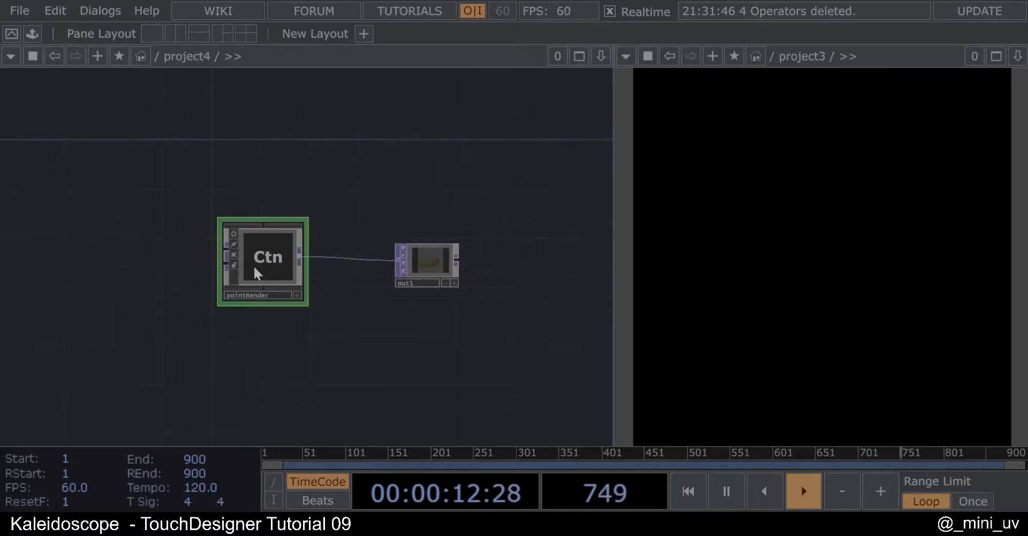
{"action": "left_click_drag", "start_coordinate": [59, 266], "coordinate": [210, 266]}
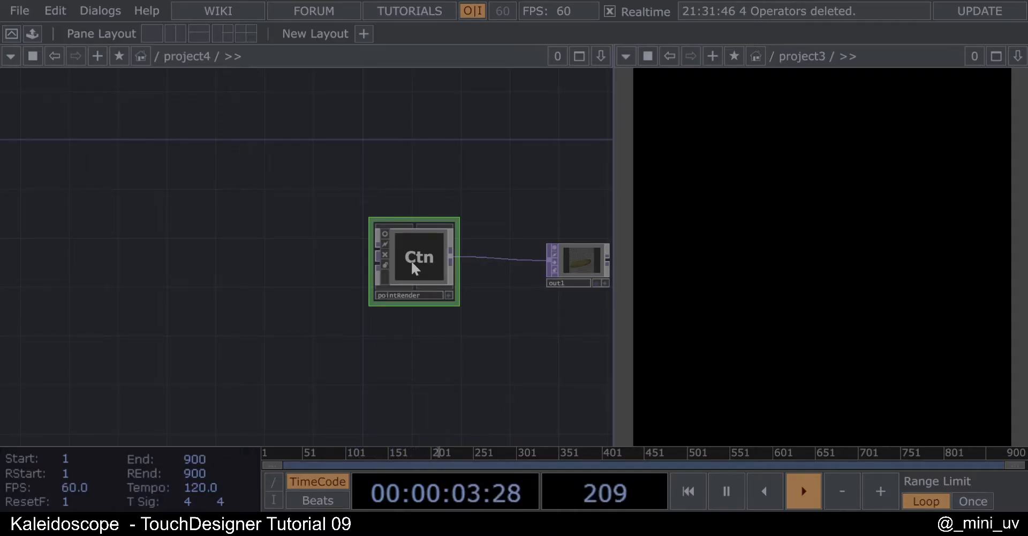
Explore inside pointRender, toggle bloom_filter's preview, and return to the pointRender–out1 view
{"action": "key", "text": "i"}
{"action": "scroll", "coordinate": [263, 285], "scroll_direction": "up", "scroll_amount": 4}
{"action": "scroll", "coordinate": [346, 266], "scroll_direction": "up", "scroll_amount": 3}
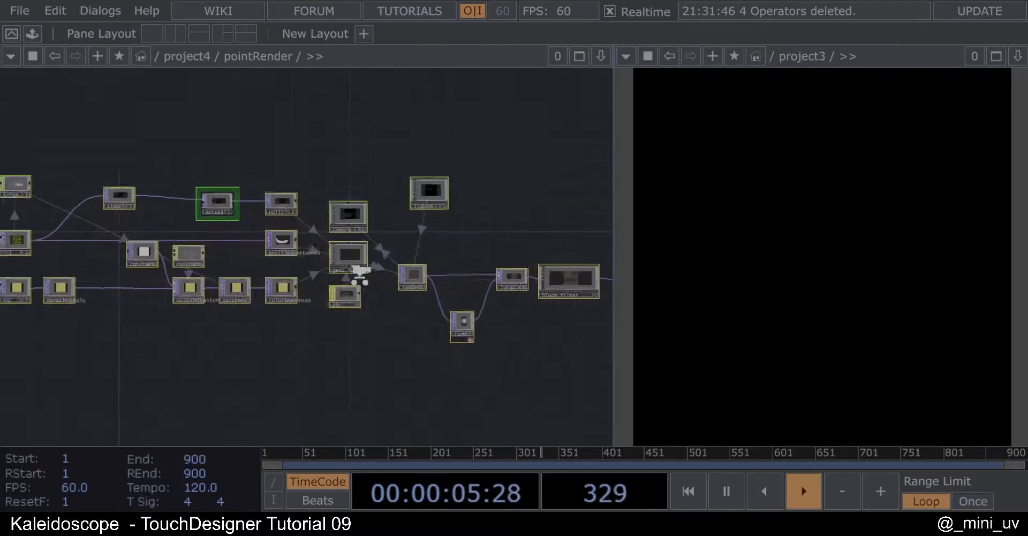
{"action": "scroll", "coordinate": [328, 276], "scroll_direction": "down", "scroll_amount": 3}
{"action": "scroll", "coordinate": [357, 283], "scroll_direction": "up", "scroll_amount": 5}
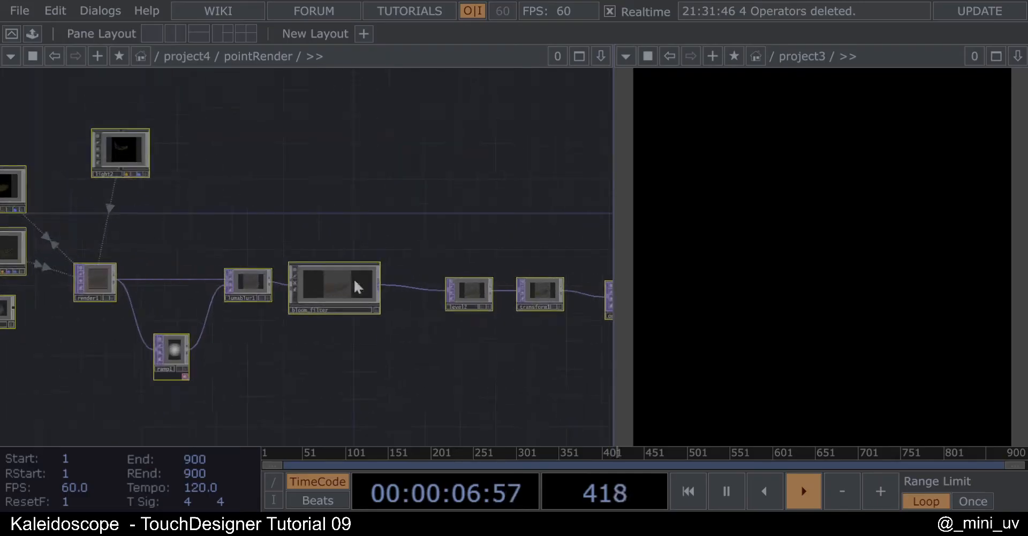
{"action": "left_click", "coordinate": [294, 269]}
{"action": "scroll", "coordinate": [213, 229], "scroll_direction": "down", "scroll_amount": 2}
{"action": "left_click_drag", "start_coordinate": [213, 225], "coordinate": [320, 220]}
{"action": "scroll", "coordinate": [321, 220], "scroll_direction": "down", "scroll_amount": 10}
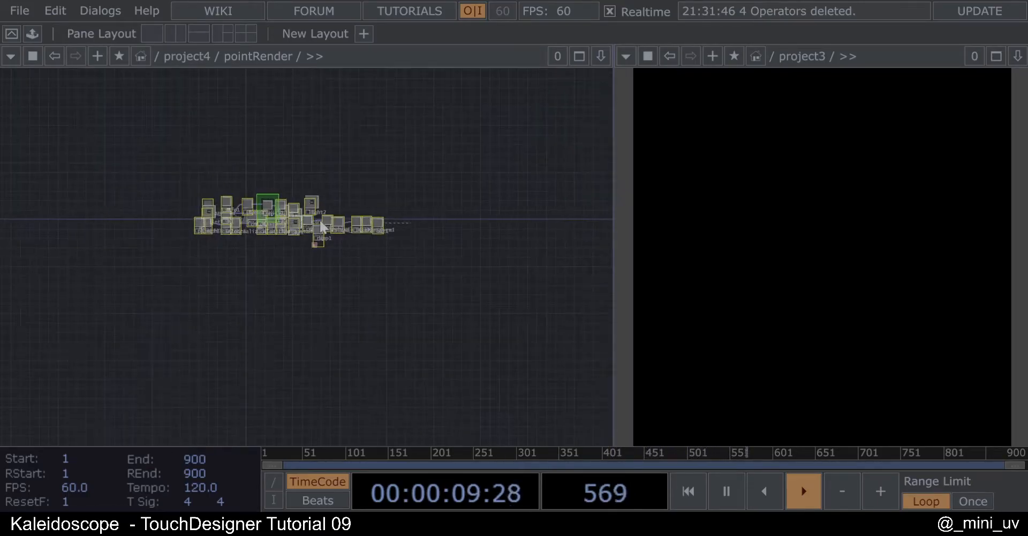
{"action": "left_click_drag", "start_coordinate": [274, 286], "coordinate": [361, 267]}
{"action": "left_click_drag", "start_coordinate": [161, 284], "coordinate": [346, 306]}
{"action": "scroll", "coordinate": [243, 281], "scroll_direction": "down", "scroll_amount": 2}
{"action": "left_click_drag", "start_coordinate": [246, 280], "coordinate": [287, 278]}
Create a Constant CHOP, constant1, in the project4 network
{"action": "key", "text": "Tab"}
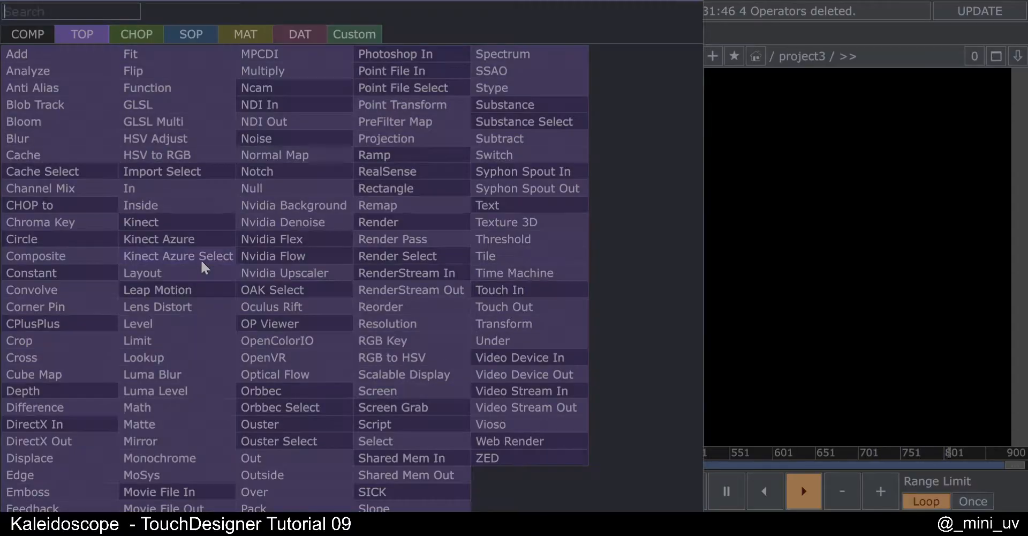
{"action": "left_click", "coordinate": [137, 34]}
{"action": "left_click", "coordinate": [141, 154]}
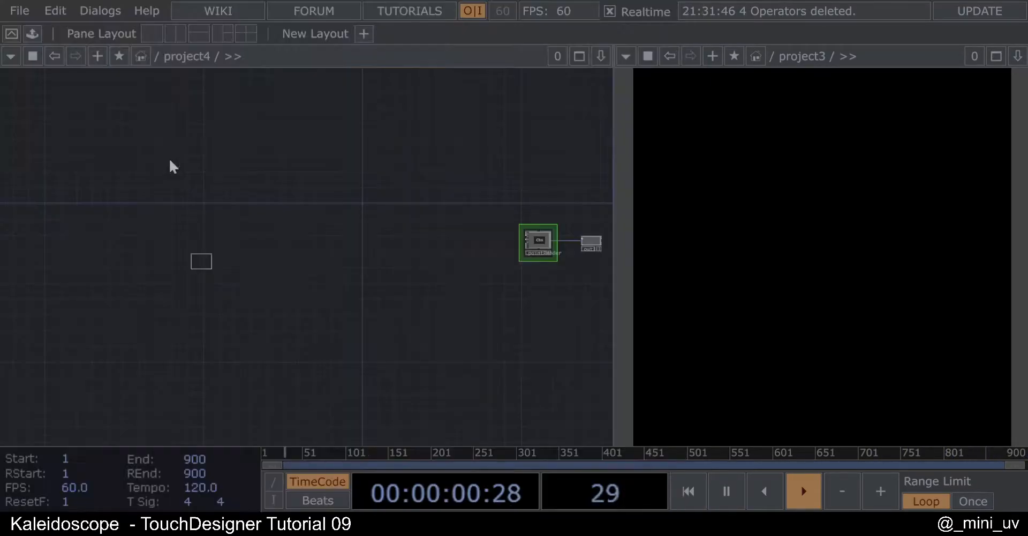
{"action": "left_click", "coordinate": [324, 240]}
{"action": "scroll", "coordinate": [324, 239], "scroll_direction": "up", "scroll_amount": 5}
Rename constant1's channel to res with value 600 and move the node up-left
{"action": "key", "text": "p"}
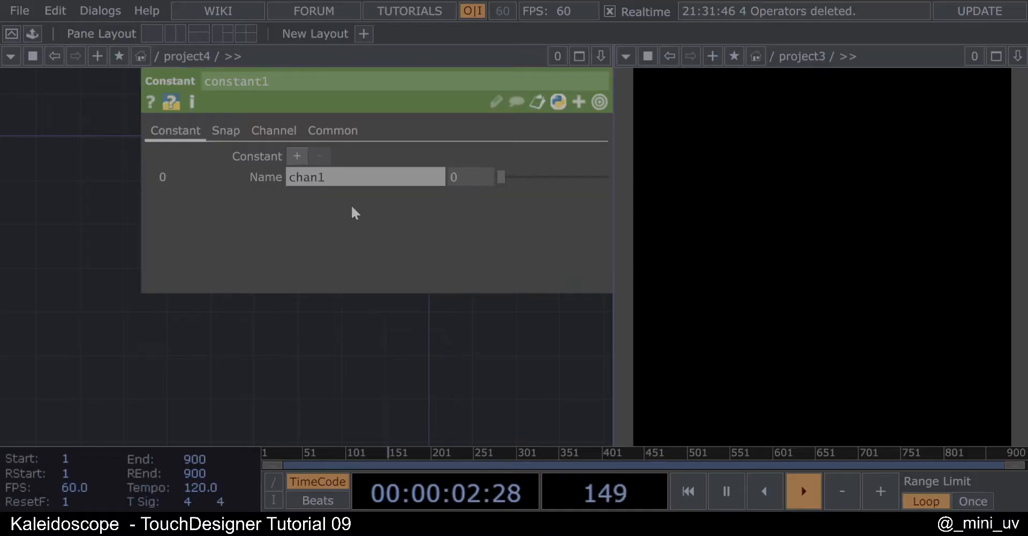
{"action": "left_click", "coordinate": [335, 181]}
{"action": "type", "text": "res"}
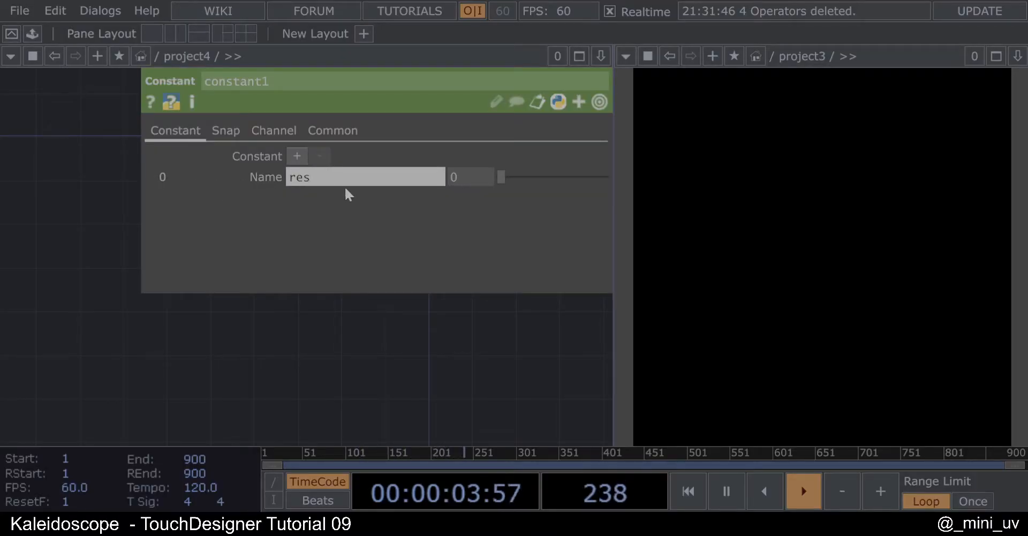
{"action": "left_click", "coordinate": [470, 177]}
{"action": "type", "text": "600"}
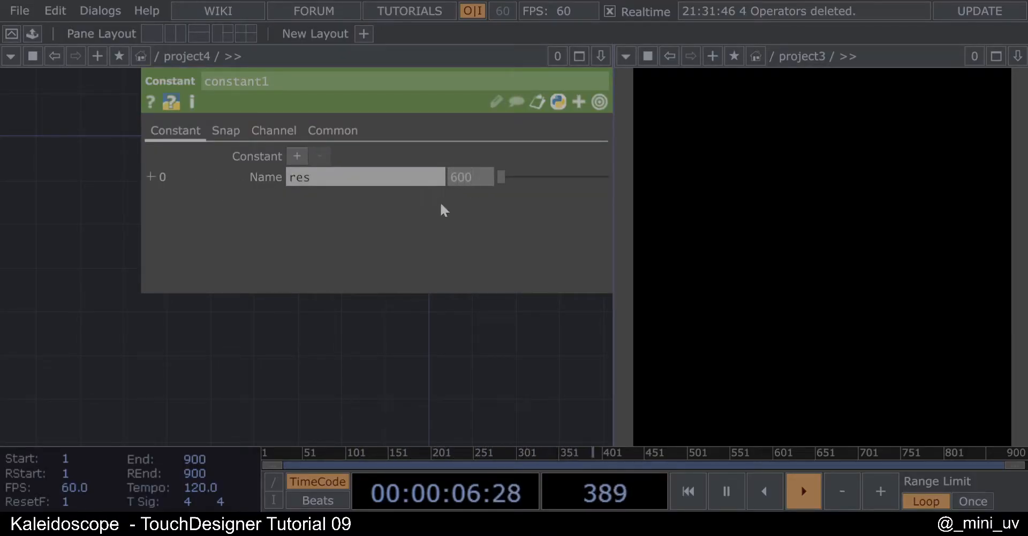
{"action": "key", "text": "Return"}
{"action": "key", "text": "p"}
{"action": "scroll", "coordinate": [207, 236], "scroll_direction": "down", "scroll_amount": 2}
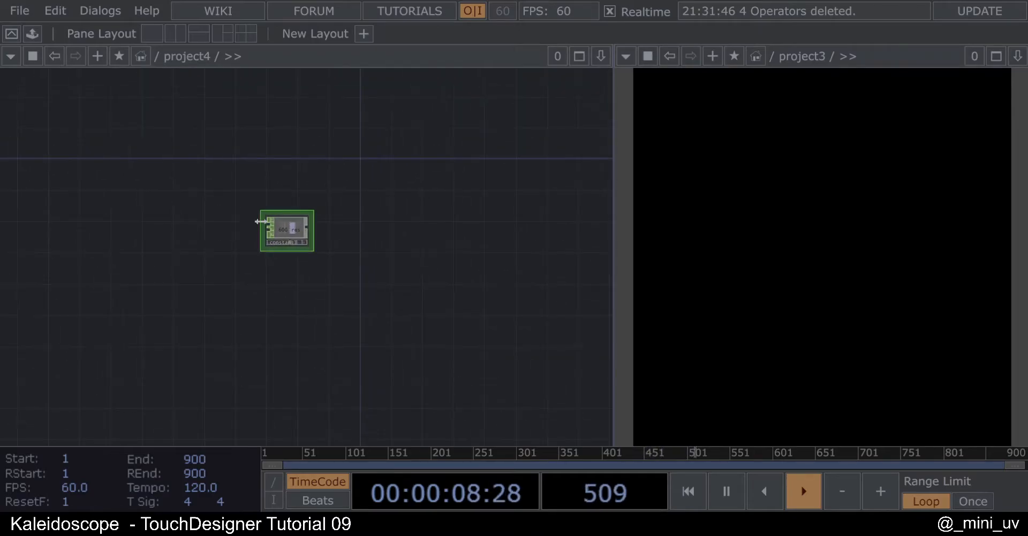
{"action": "left_click_drag", "start_coordinate": [284, 230], "coordinate": [173, 201]}
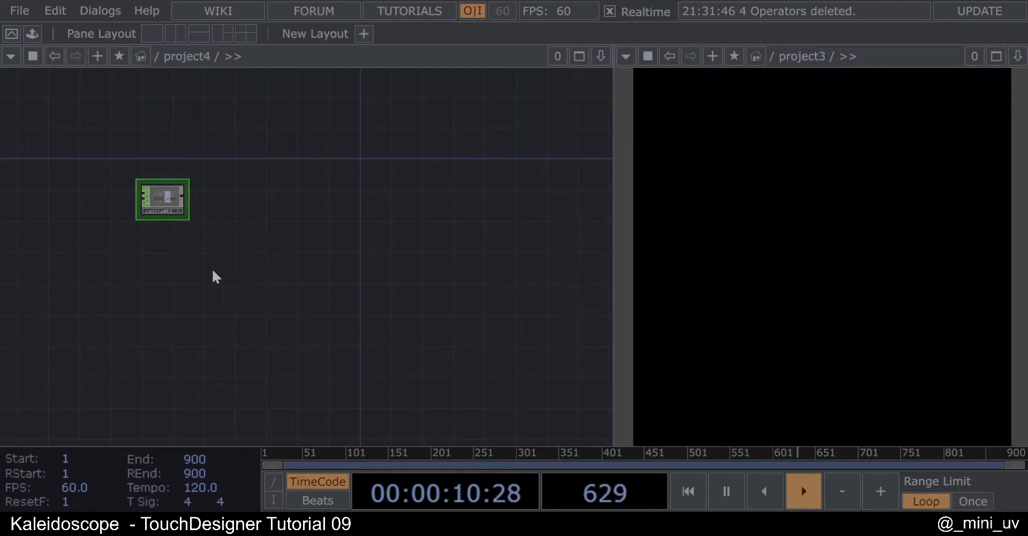
Add a UV component from the Palette's TOP folder into project4
{"action": "left_click", "coordinate": [34, 33]}
{"action": "scroll", "coordinate": [76, 121], "scroll_direction": "up", "scroll_amount": 4}
{"action": "left_click", "coordinate": [43, 76]}
{"action": "left_click_drag", "start_coordinate": [55, 159], "coordinate": [101, 173]}
{"action": "scroll", "coordinate": [57, 206], "scroll_direction": "down", "scroll_amount": 3}
{"action": "left_click", "coordinate": [44, 200]}
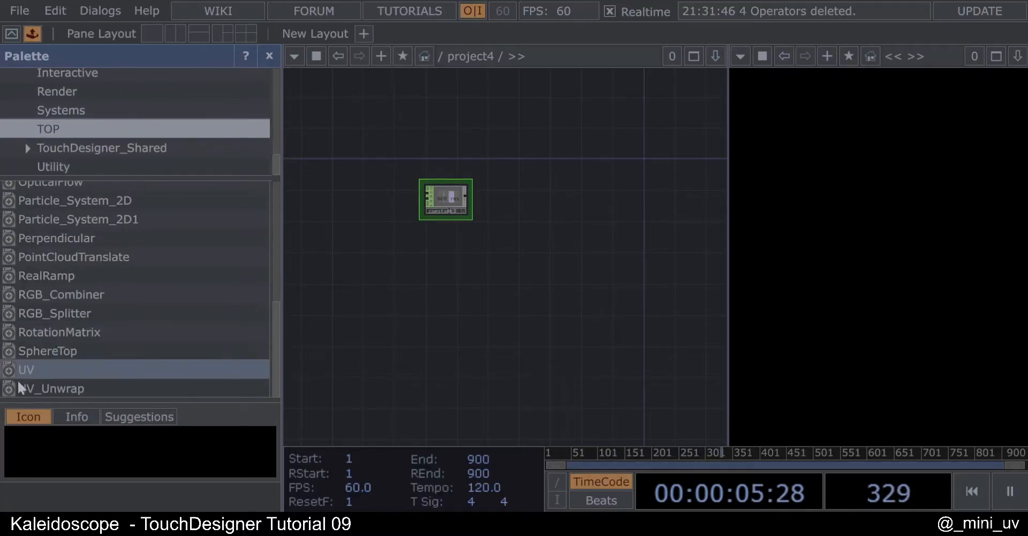
{"action": "left_click_drag", "start_coordinate": [24, 370], "coordinate": [435, 288]}
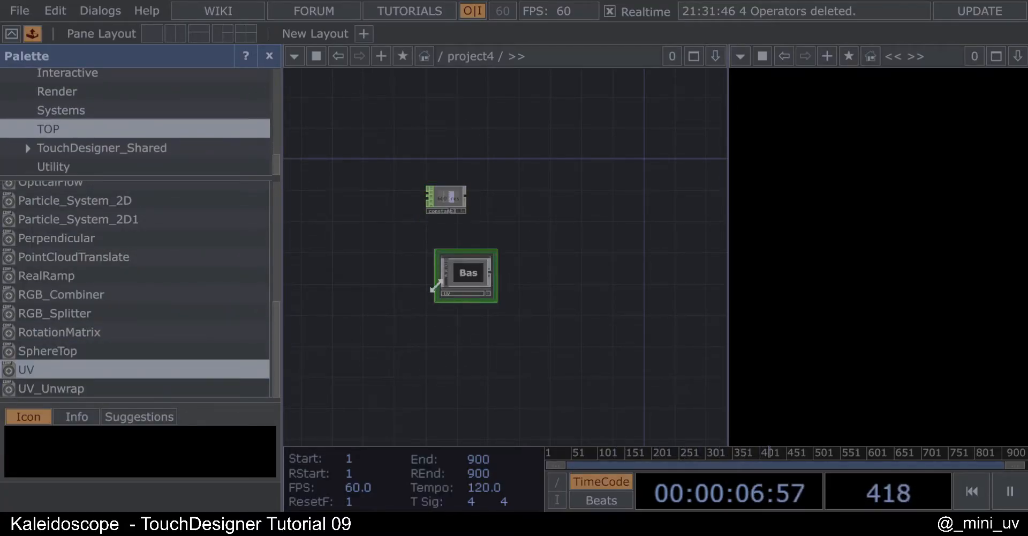
{"action": "left_click", "coordinate": [270, 57]}
Link the UV component's Resolution to constant1's res channel, giving 600 by 600
{"action": "scroll", "coordinate": [231, 269], "scroll_direction": "up", "scroll_amount": 5}
{"action": "scroll", "coordinate": [98, 266], "scroll_direction": "up", "scroll_amount": 2}
{"action": "scroll", "coordinate": [325, 252], "scroll_direction": "down", "scroll_amount": 5}
{"action": "scroll", "coordinate": [258, 207], "scroll_direction": "up", "scroll_amount": 3}
{"action": "scroll", "coordinate": [265, 203], "scroll_direction": "down", "scroll_amount": 10}
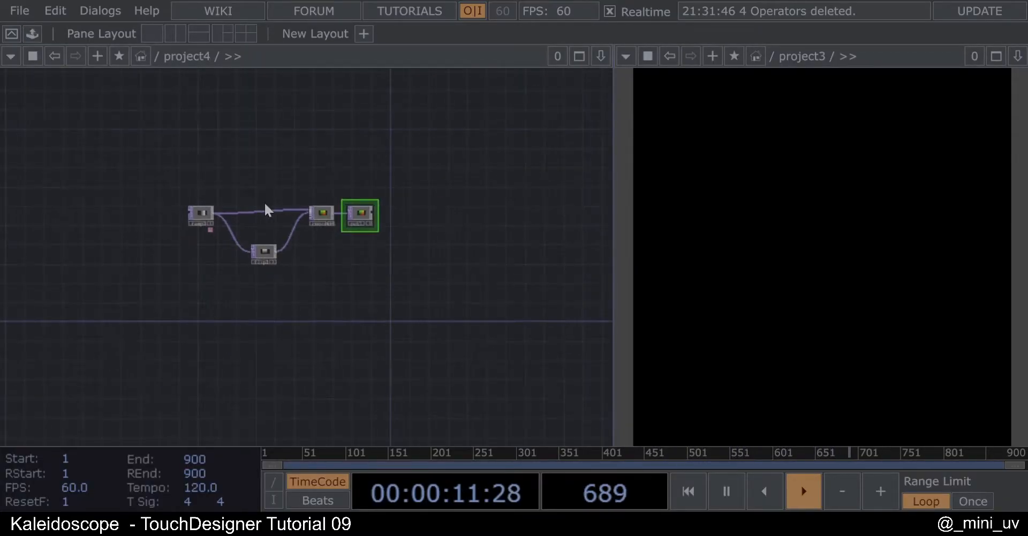
{"action": "scroll", "coordinate": [293, 168], "scroll_direction": "up", "scroll_amount": 4}
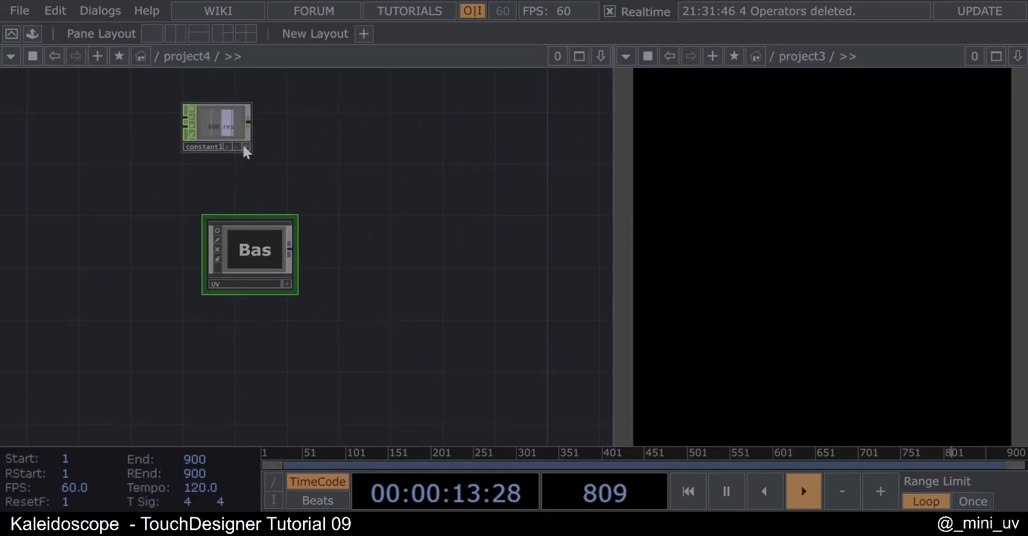
{"action": "left_click", "coordinate": [244, 145]}
{"action": "left_click_drag", "start_coordinate": [229, 126], "coordinate": [284, 170]}
{"action": "left_click", "coordinate": [285, 171]}
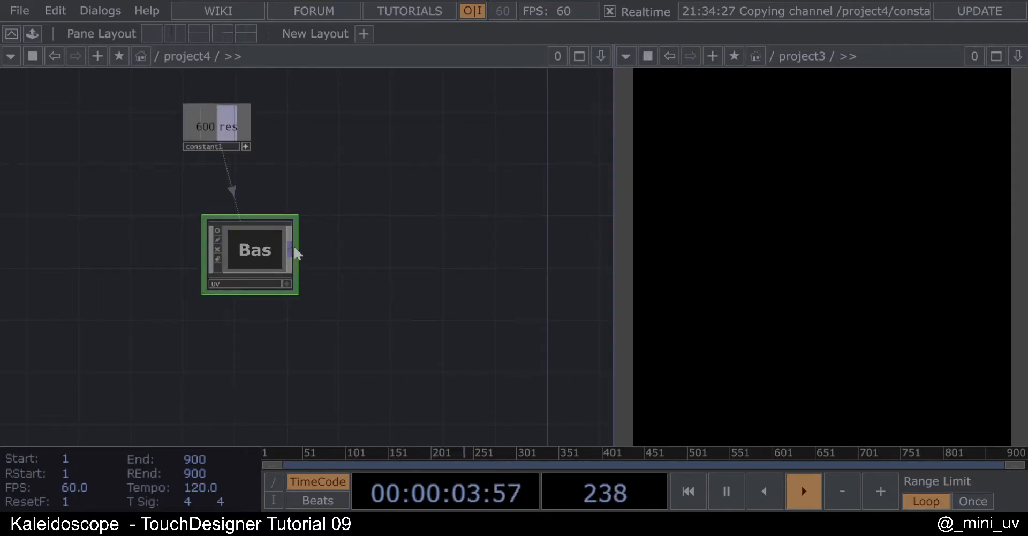
Add a Reorder operator, reorder1, after the UV node and disconnect its output wire
{"action": "right_click", "coordinate": [294, 246]}
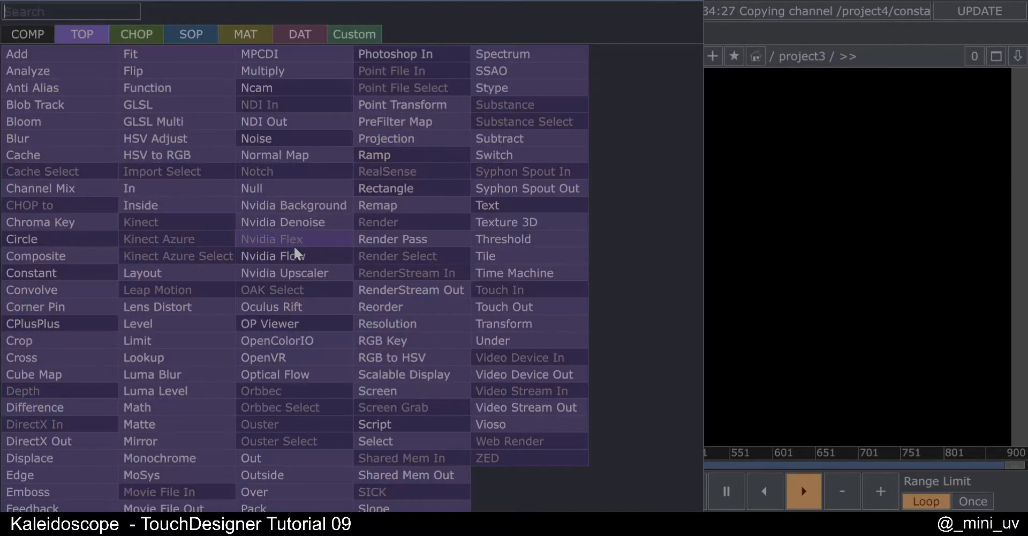
{"action": "left_click", "coordinate": [384, 303]}
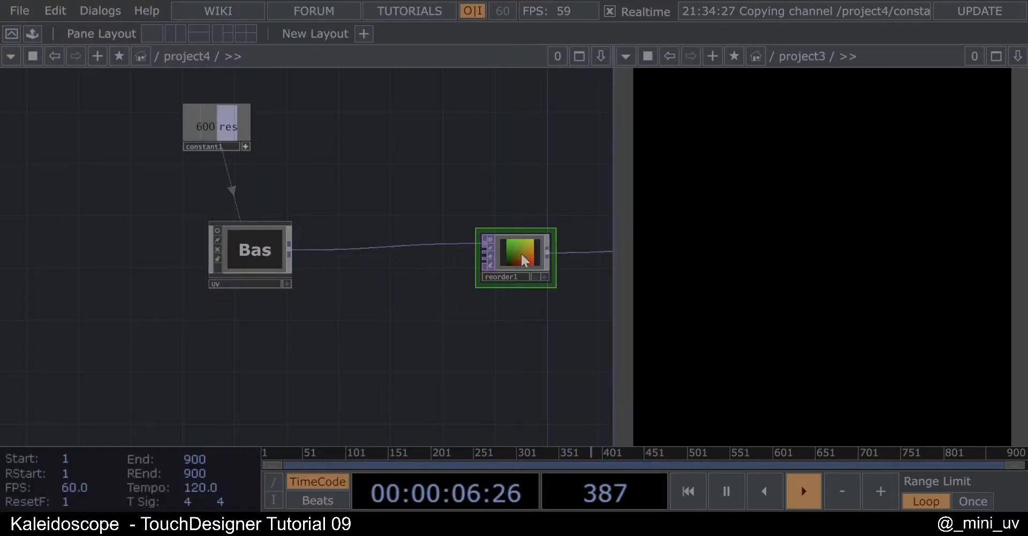
{"action": "left_click", "coordinate": [521, 251]}
{"action": "left_click_drag", "start_coordinate": [384, 184], "coordinate": [298, 179]}
{"action": "scroll", "coordinate": [360, 229], "scroll_direction": "down", "scroll_amount": 3}
{"action": "right_click", "coordinate": [372, 230]}
{"action": "left_click", "coordinate": [409, 284]}
{"action": "left_click_drag", "start_coordinate": [322, 290], "coordinate": [84, 290]}
{"action": "scroll", "coordinate": [232, 296], "scroll_direction": "down", "scroll_amount": 3}
{"action": "scroll", "coordinate": [160, 263], "scroll_direction": "up", "scroll_amount": 3}
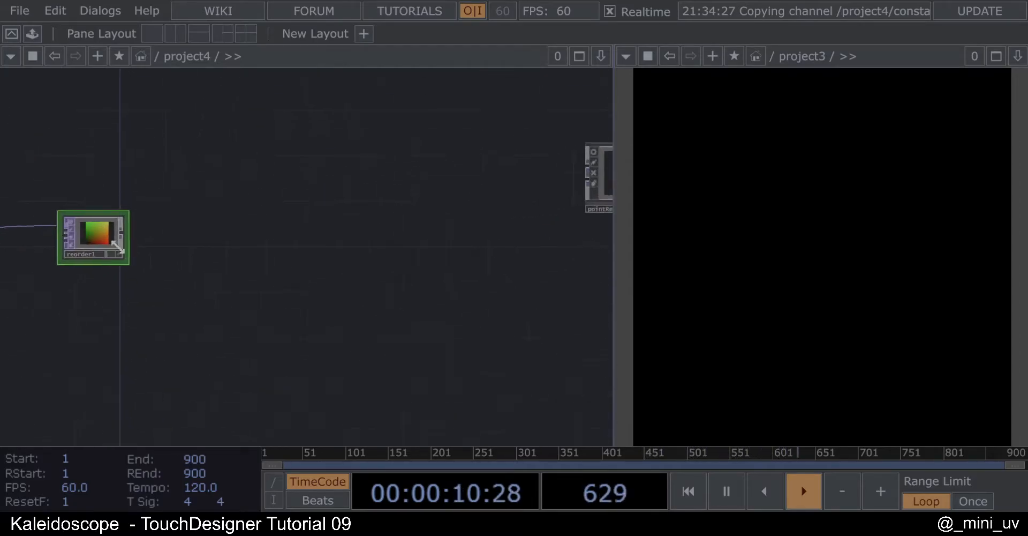
Add a Null after reorder1, name it pos, and colour it red
{"action": "right_click", "coordinate": [122, 227]}
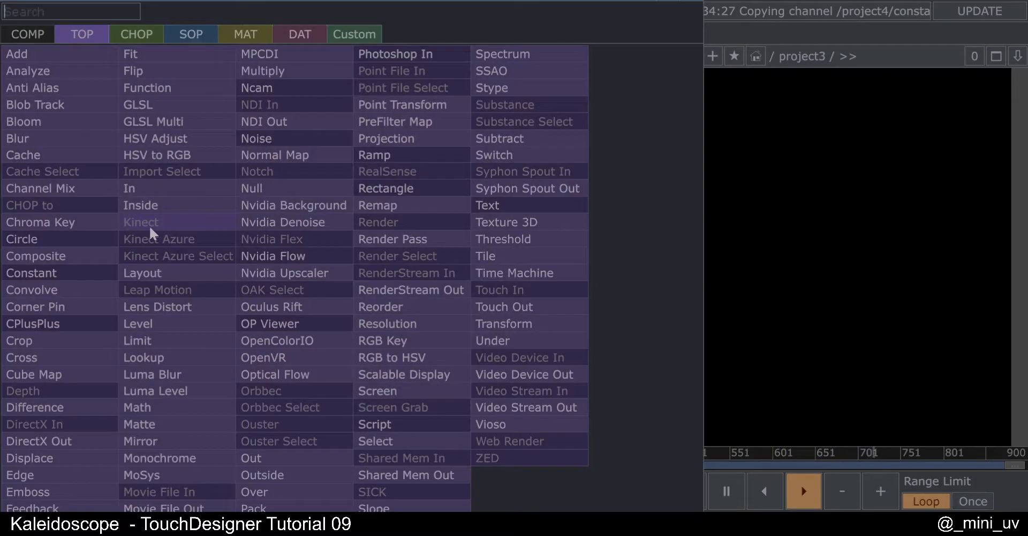
{"action": "left_click", "coordinate": [247, 190]}
{"action": "left_click", "coordinate": [279, 233]}
{"action": "left_click", "coordinate": [264, 250]}
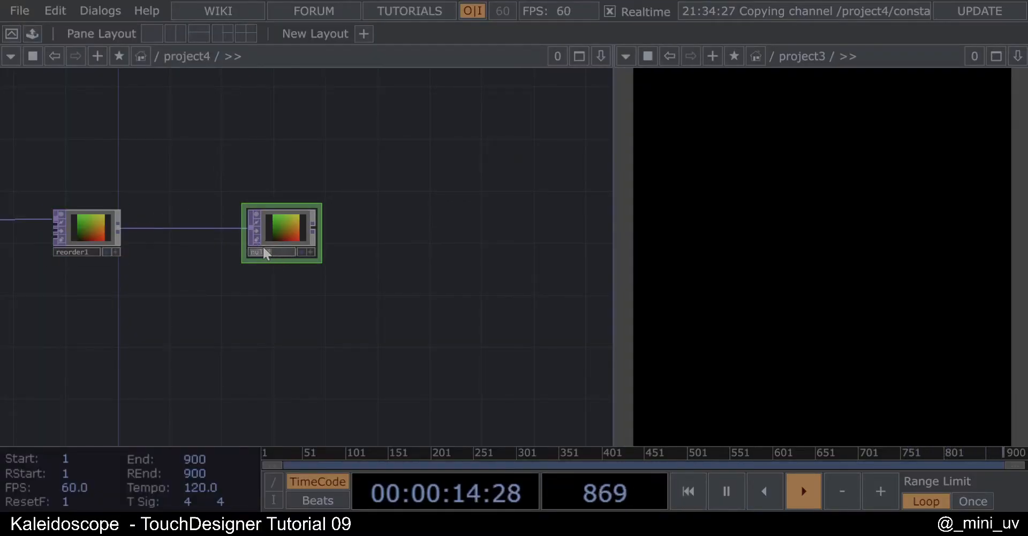
{"action": "type", "text": "pos"}
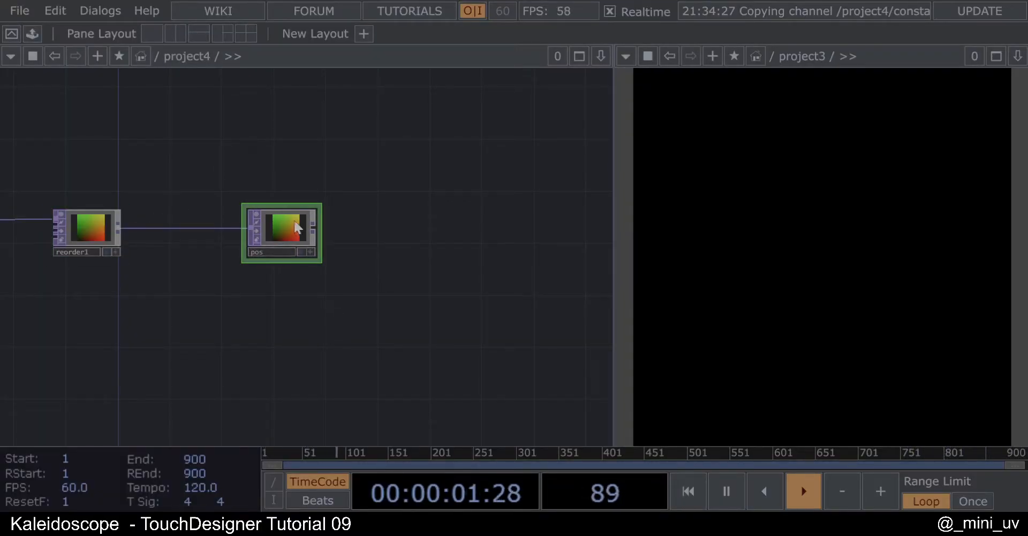
{"action": "type", "text": "c"}
{"action": "left_click", "coordinate": [108, 436]}
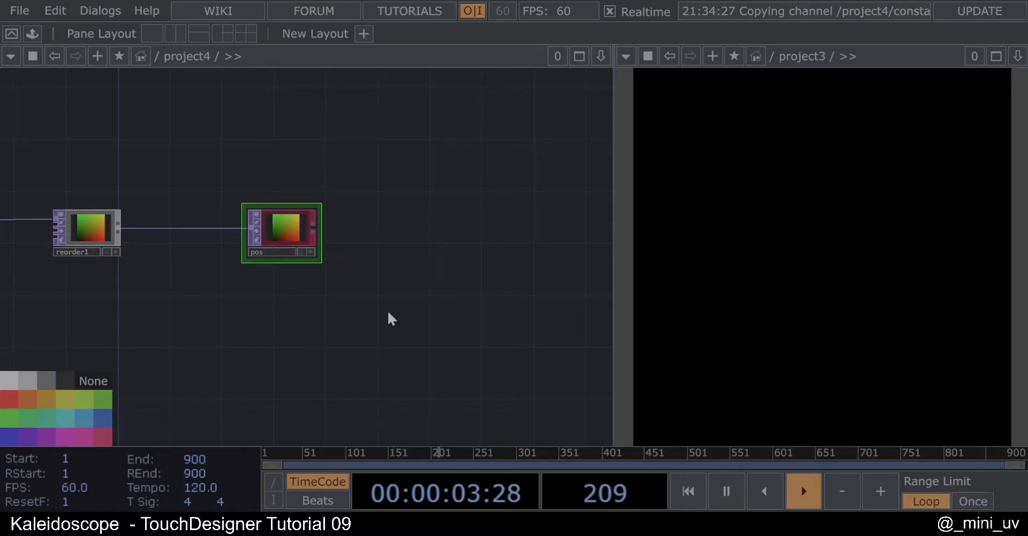
Wire pos into pointRender and display pointRender's output in the right pane
{"action": "left_click_drag", "start_coordinate": [387, 310], "coordinate": [307, 285]}
{"action": "scroll", "coordinate": [235, 258], "scroll_direction": "down", "scroll_amount": 2}
{"action": "left_click_drag", "start_coordinate": [223, 239], "coordinate": [463, 231]}
{"action": "left_click_drag", "start_coordinate": [476, 160], "coordinate": [350, 159]}
{"action": "left_click_drag", "start_coordinate": [492, 198], "coordinate": [465, 227]}
{"action": "scroll", "coordinate": [324, 252], "scroll_direction": "up", "scroll_amount": 2}
{"action": "left_click_drag", "start_coordinate": [342, 236], "coordinate": [807, 56]}
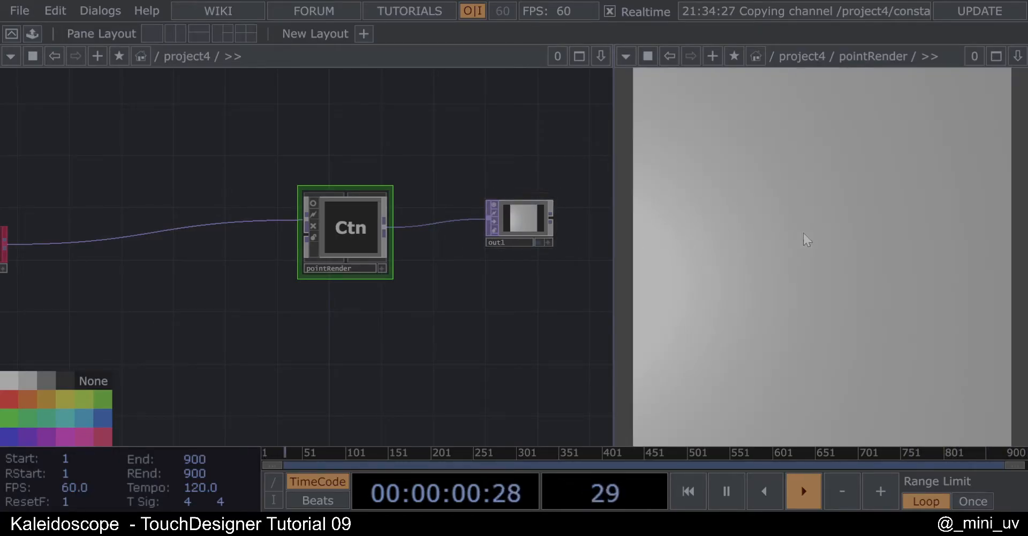
Dismiss the colour palette and place a Noise TOP, found by searching 'noi', on empty canvas
{"action": "scroll", "coordinate": [367, 223], "scroll_direction": "down", "scroll_amount": 5}
{"action": "left_click_drag", "start_coordinate": [230, 266], "coordinate": [392, 218]}
{"action": "left_click_drag", "start_coordinate": [140, 258], "coordinate": [233, 207]}
{"action": "key", "text": "c"}
{"action": "left_click_drag", "start_coordinate": [303, 235], "coordinate": [264, 250]}
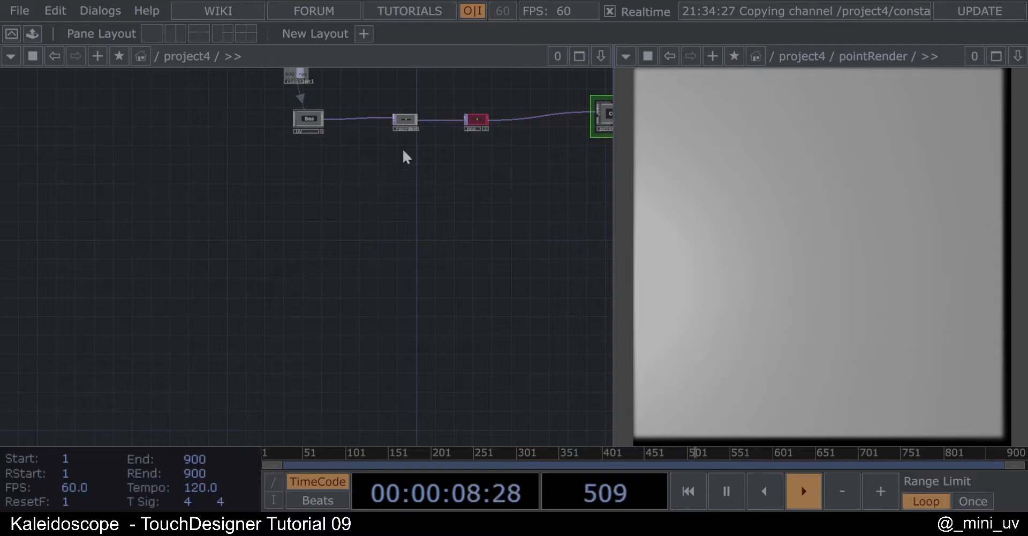
{"action": "double_click", "coordinate": [162, 256]}
{"action": "type", "text": "noi"}
{"action": "left_click", "coordinate": [278, 141]}
{"action": "left_click", "coordinate": [220, 221]}
Set noise1's Common resolution to 600 by 600
{"action": "scroll", "coordinate": [246, 188], "scroll_direction": "up", "scroll_amount": 3}
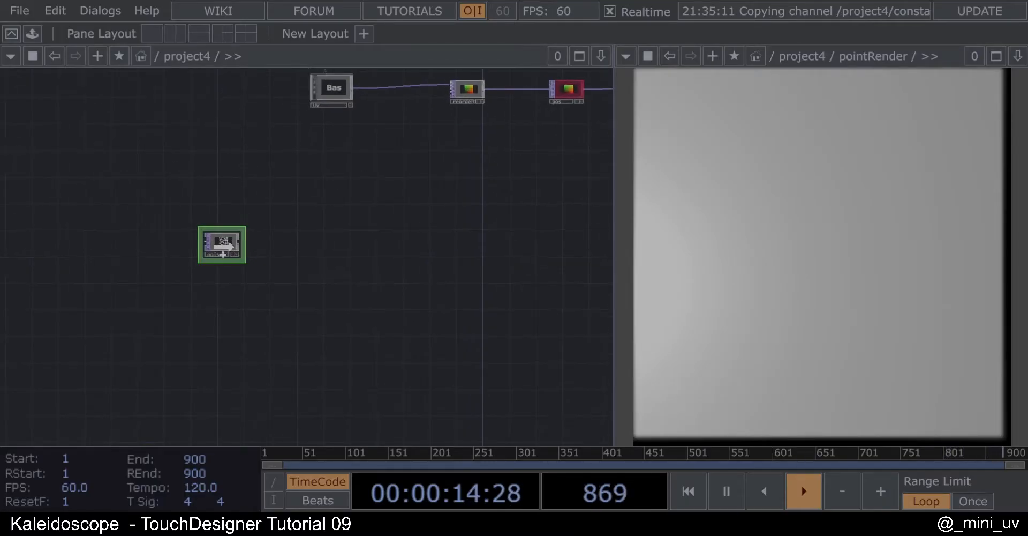
{"action": "key", "text": "p"}
{"action": "left_click", "coordinate": [342, 134]}
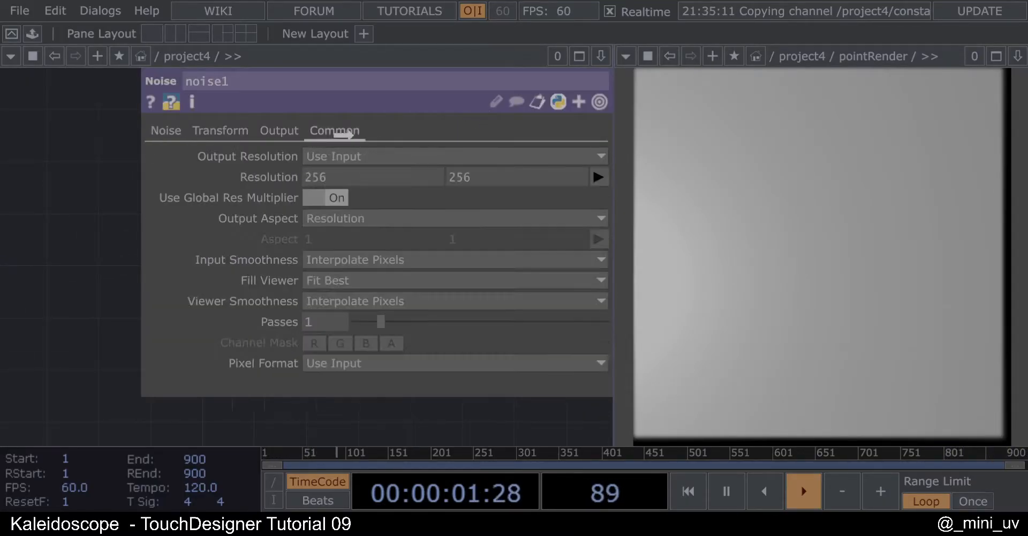
{"action": "right_click", "coordinate": [278, 177]}
{"action": "left_click", "coordinate": [289, 181]}
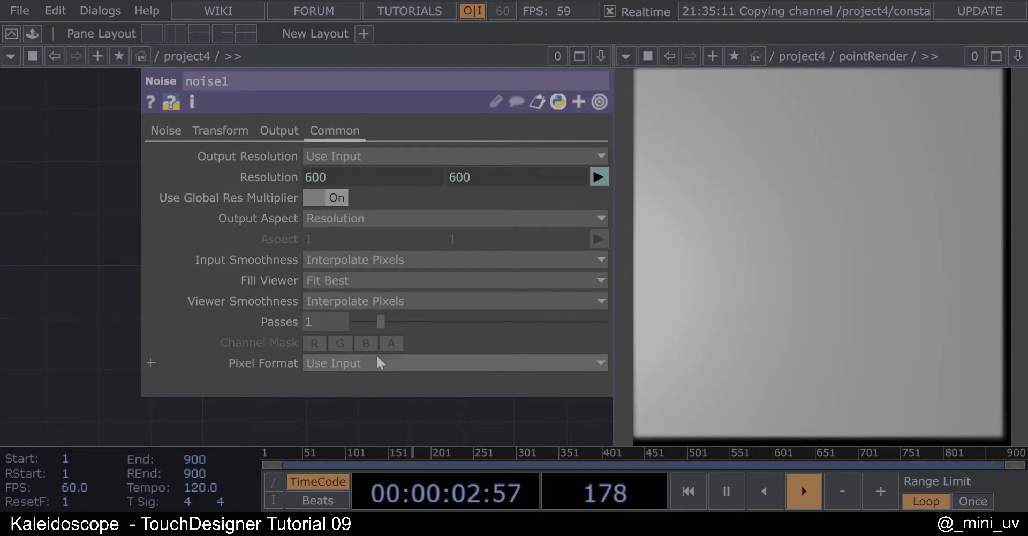
{"action": "left_click", "coordinate": [332, 361]}
{"action": "scroll", "coordinate": [13, 260], "scroll_direction": "down", "scroll_amount": 3}
{"action": "scroll", "coordinate": [88, 242], "scroll_direction": "up", "scroll_amount": 3}
{"action": "middle_click", "coordinate": [88, 241]}
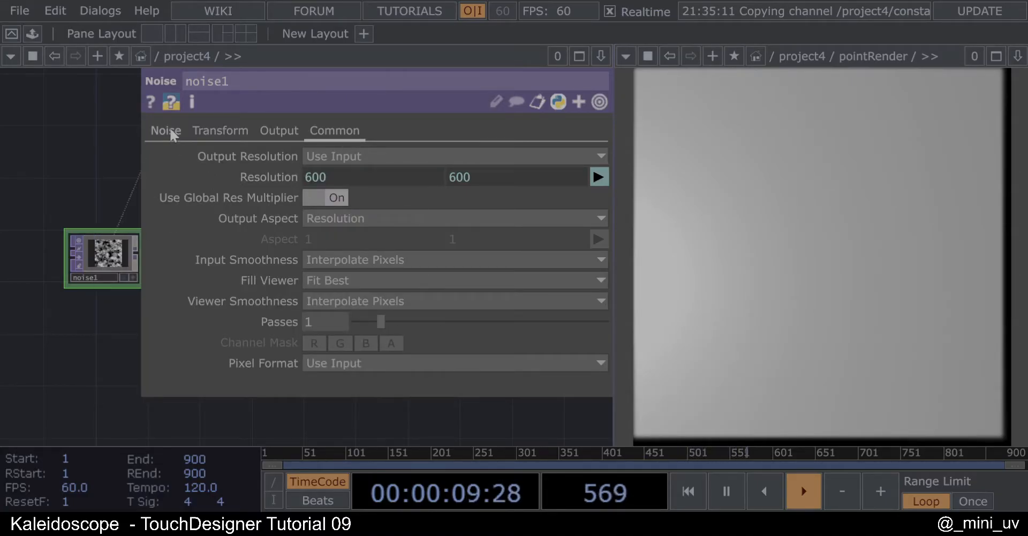
Set noise1's Period 3, Harmonics 0, Exponent 0, Offset 0 and Amplitude 2
{"action": "left_click", "coordinate": [167, 131]}
{"action": "type", "text": "3"}
{"action": "left_click_drag", "start_coordinate": [358, 212], "coordinate": [317, 214]}
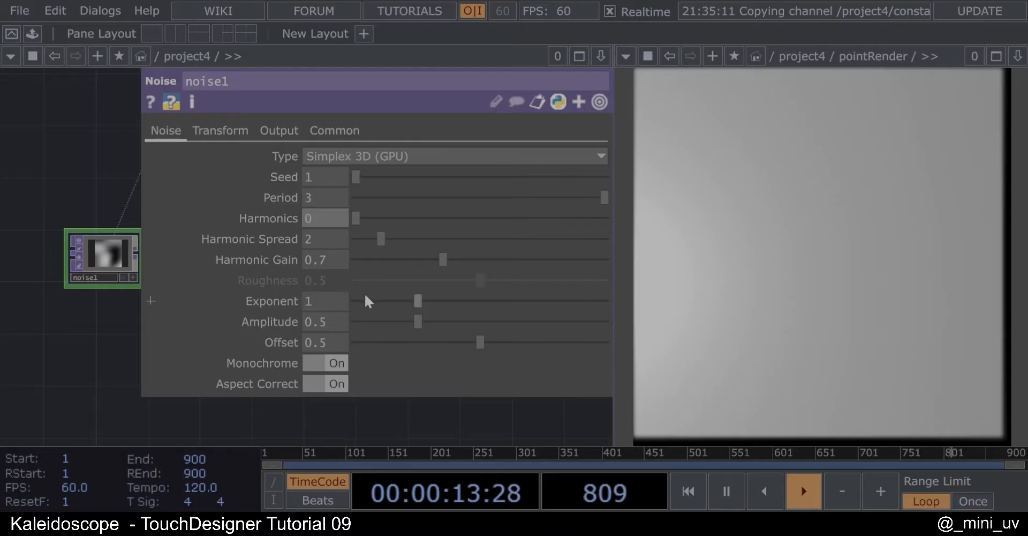
{"action": "left_click_drag", "start_coordinate": [411, 301], "coordinate": [355, 301]}
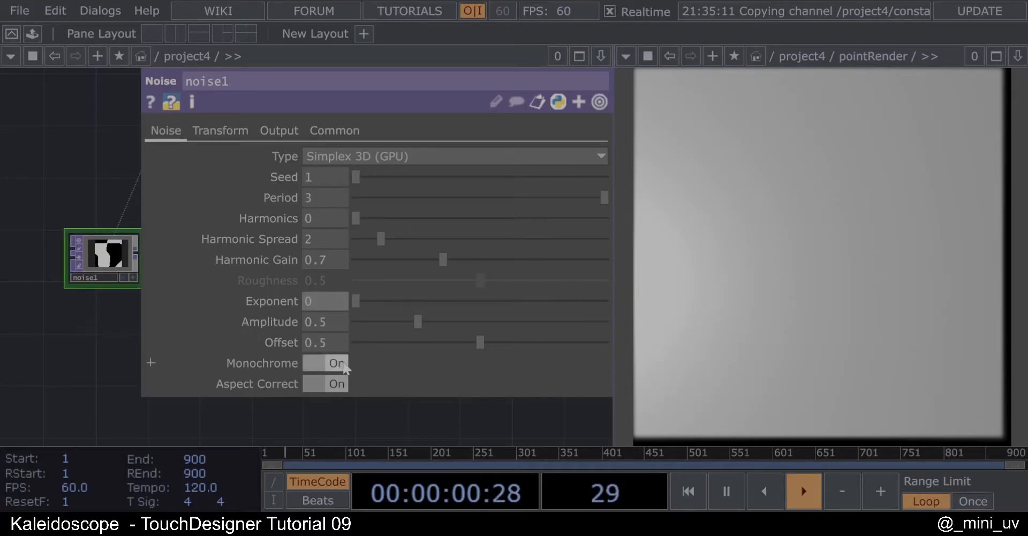
{"action": "left_click_drag", "start_coordinate": [402, 345], "coordinate": [288, 342]}
{"action": "left_click", "coordinate": [326, 320]}
{"action": "type", "text": "2"}
{"action": "key", "text": "Return"}
Close noise1's parameters and reposition the node down and to the left
{"action": "left_click_drag", "start_coordinate": [89, 143], "coordinate": [52, 141]}
{"action": "key", "text": "p"}
{"action": "scroll", "coordinate": [103, 177], "scroll_direction": "down", "scroll_amount": 5}
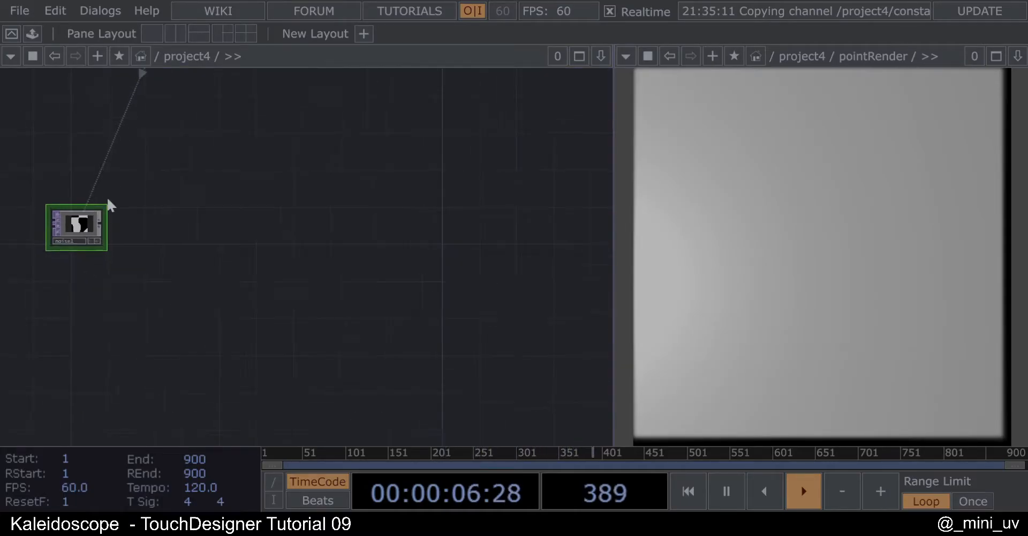
{"action": "left_click_drag", "start_coordinate": [97, 217], "coordinate": [74, 292]}
{"action": "left_click_drag", "start_coordinate": [162, 241], "coordinate": [213, 160]}
{"action": "scroll", "coordinate": [212, 160], "scroll_direction": "down", "scroll_amount": 2}
{"action": "left_click_drag", "start_coordinate": [144, 198], "coordinate": [144, 221]}
{"action": "scroll", "coordinate": [144, 221], "scroll_direction": "up", "scroll_amount": 6}
{"action": "right_click", "coordinate": [184, 220]}
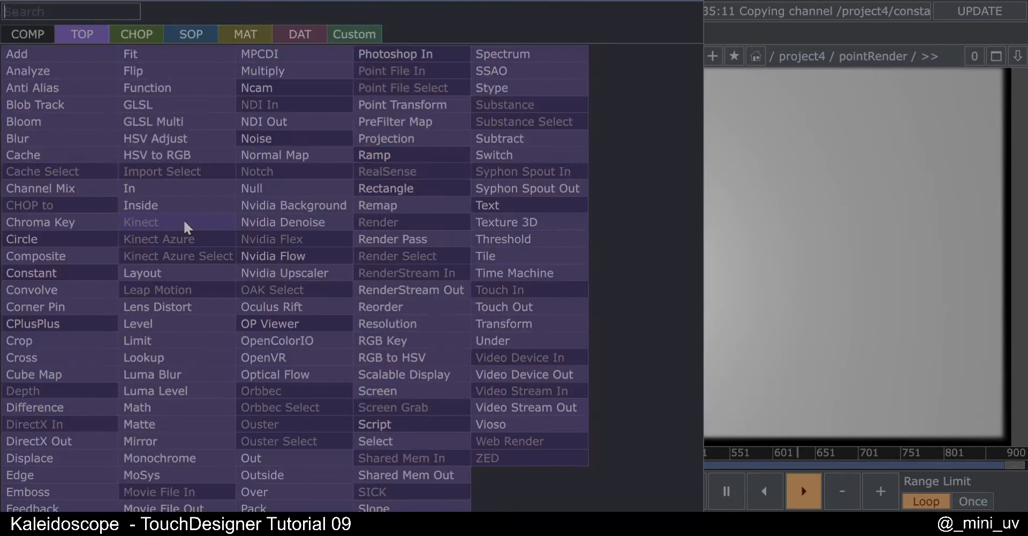
Add level1 and feedback1 operators both wired from noise1
{"action": "type", "text": "le"}
{"action": "left_click", "coordinate": [157, 320]}
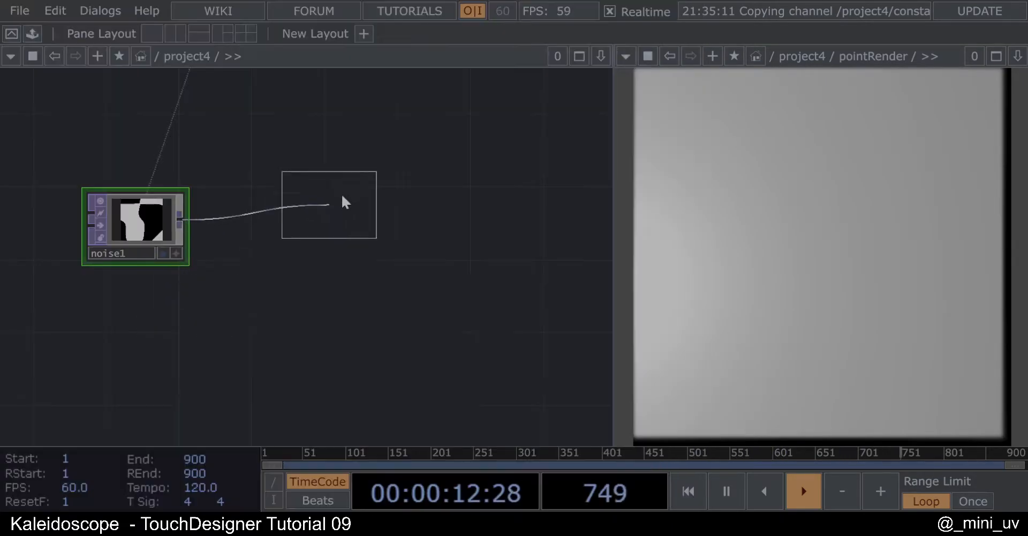
{"action": "left_click", "coordinate": [406, 143]}
{"action": "right_click", "coordinate": [179, 221]}
{"action": "type", "text": "fee"}
{"action": "left_click", "coordinate": [51, 505]}
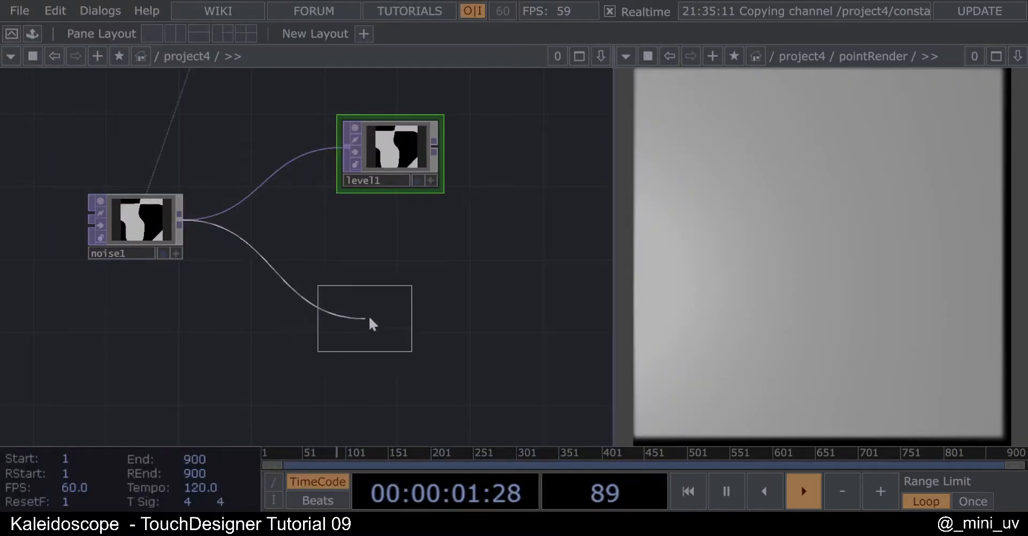
{"action": "left_click", "coordinate": [383, 330]}
Add over1 after level1 and wire feedback1 into its second input
{"action": "left_click_drag", "start_coordinate": [488, 227], "coordinate": [384, 221]}
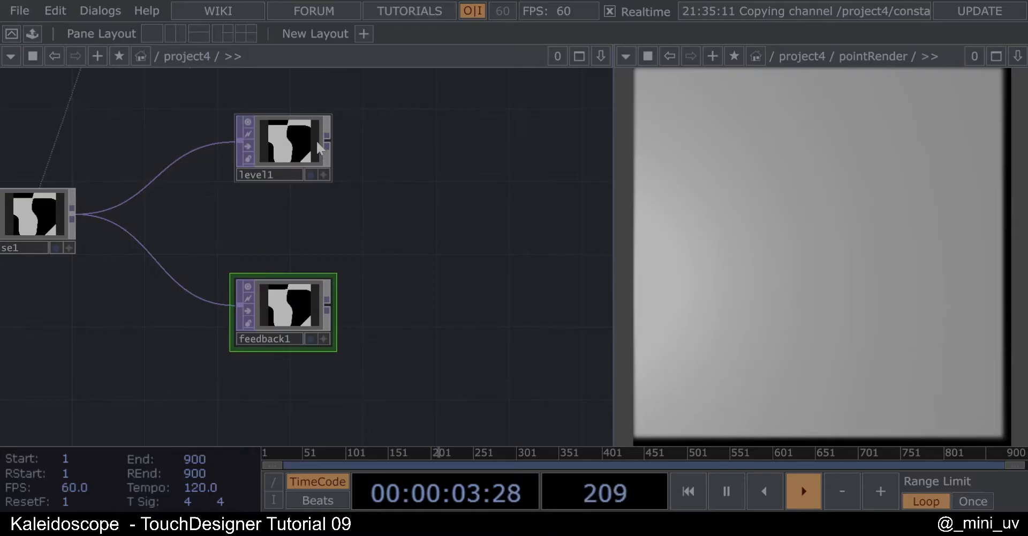
{"action": "right_click", "coordinate": [329, 138]}
{"action": "type", "text": "o"}
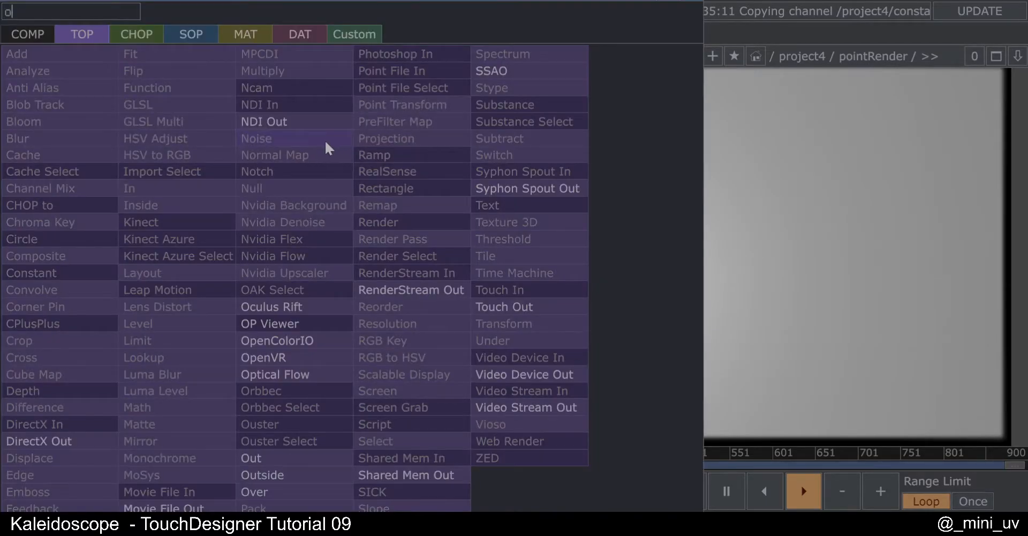
{"action": "left_click", "coordinate": [264, 490]}
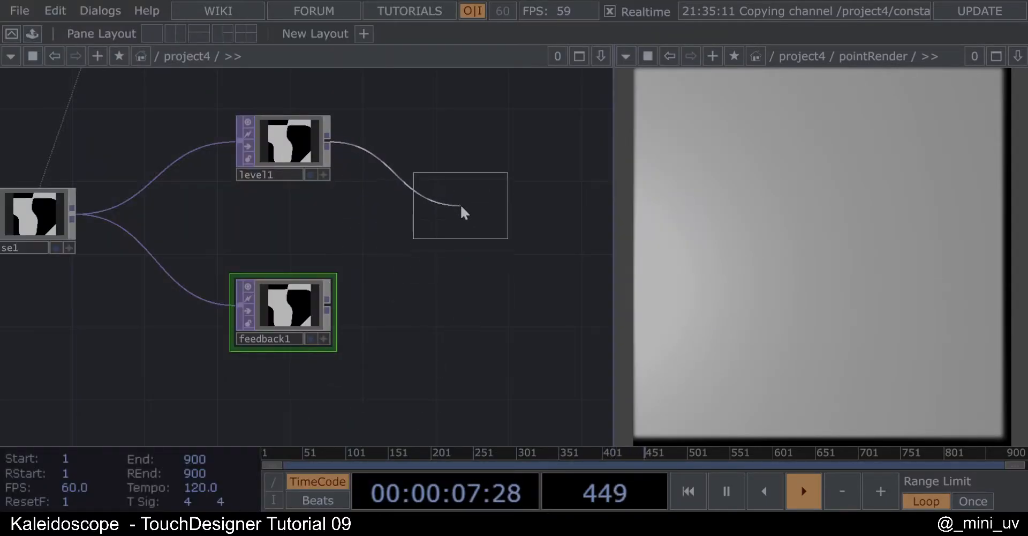
{"action": "left_click", "coordinate": [461, 210]}
{"action": "left_click_drag", "start_coordinate": [328, 310], "coordinate": [414, 237]}
Set level1's Post Opacity to 0.003
{"action": "left_click", "coordinate": [283, 141]}
{"action": "key", "text": "p"}
{"action": "left_click", "coordinate": [309, 136]}
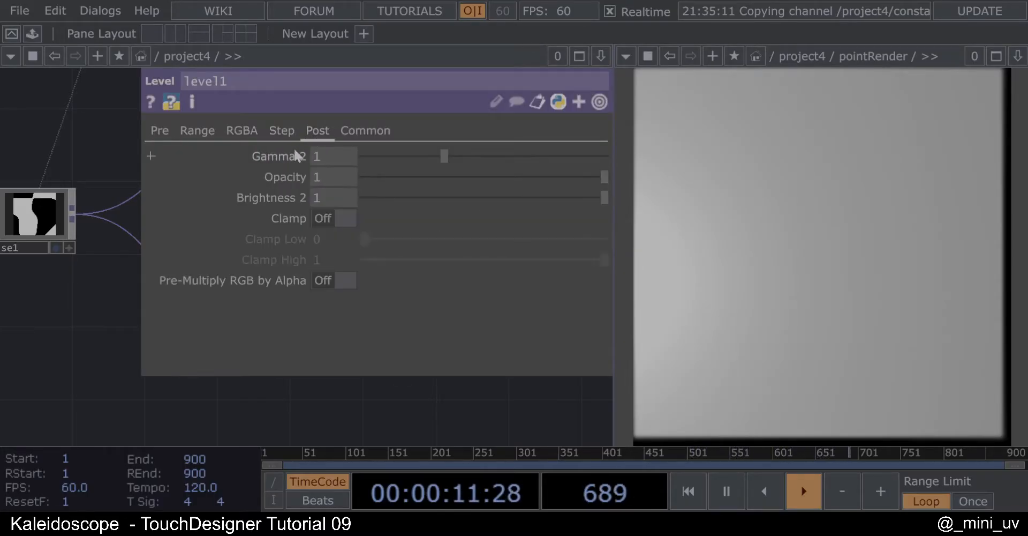
{"action": "type", "text": "0.003"}
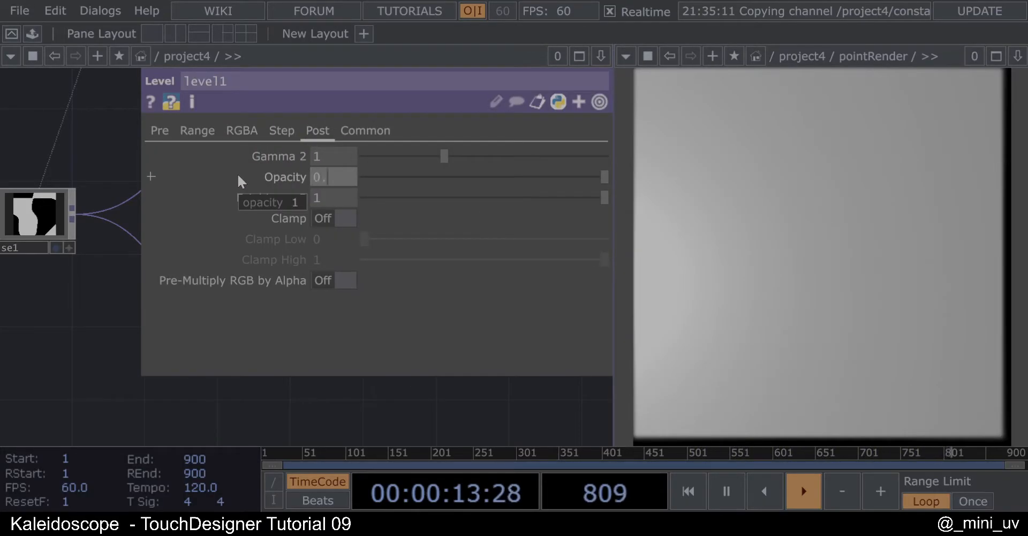
{"action": "key", "text": "Return"}
{"action": "key", "text": "p"}
Add a Keyboard In CHOP and link its k1 channel to feedback1's Reset Pulse
{"action": "scroll", "coordinate": [220, 322], "scroll_direction": "up", "scroll_amount": 2}
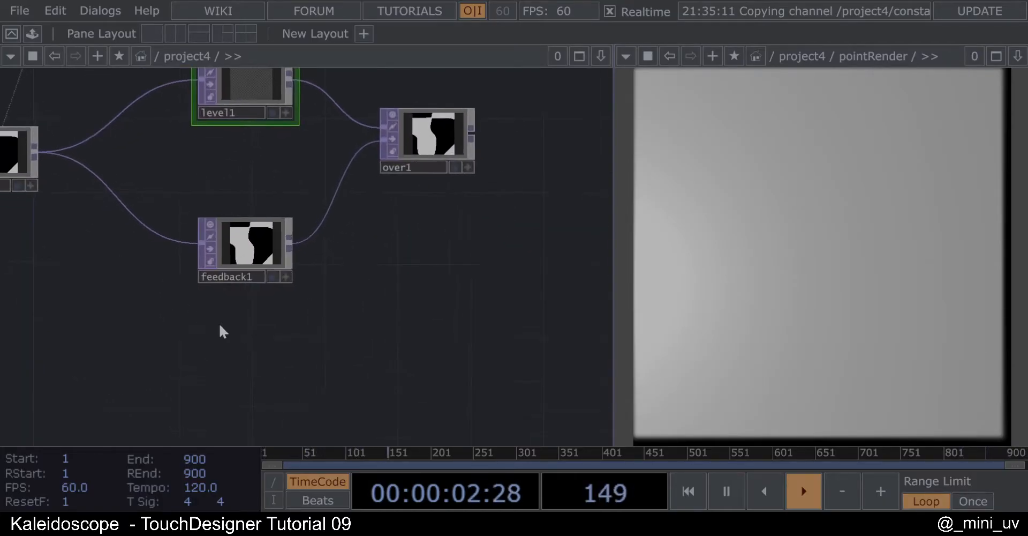
{"action": "key", "text": "Tab"}
{"action": "type", "text": "ke"}
{"action": "left_click", "coordinate": [137, 82]}
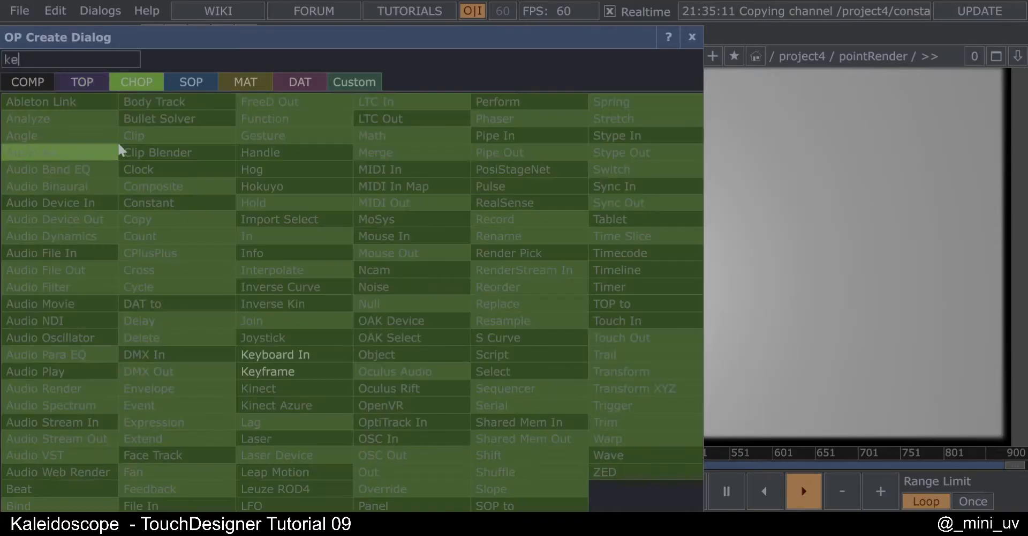
{"action": "left_click", "coordinate": [328, 353]}
{"action": "left_click", "coordinate": [250, 342]}
{"action": "left_click", "coordinate": [285, 368]}
{"action": "left_click_drag", "start_coordinate": [267, 341], "coordinate": [286, 221]}
{"action": "left_click_drag", "start_coordinate": [382, 174], "coordinate": [390, 179]}
{"action": "left_click", "coordinate": [387, 167]}
{"action": "key", "text": "p"}
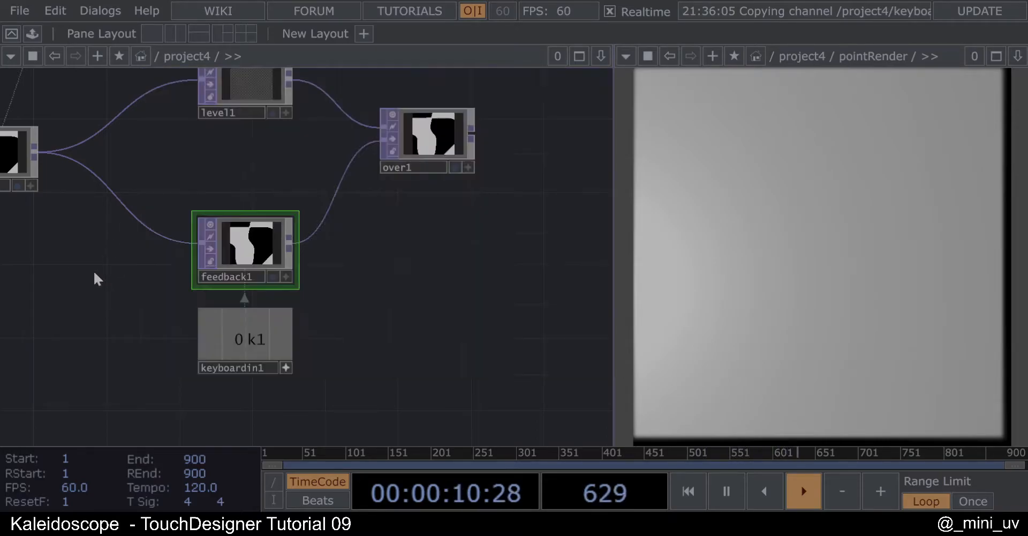
Add a Difference node after over1, then undo it
{"action": "scroll", "coordinate": [192, 246], "scroll_direction": "down", "scroll_amount": 3}
{"action": "left_click_drag", "start_coordinate": [328, 247], "coordinate": [221, 262]}
{"action": "right_click", "coordinate": [284, 182]}
{"action": "type", "text": "di"}
{"action": "left_click", "coordinate": [72, 407]}
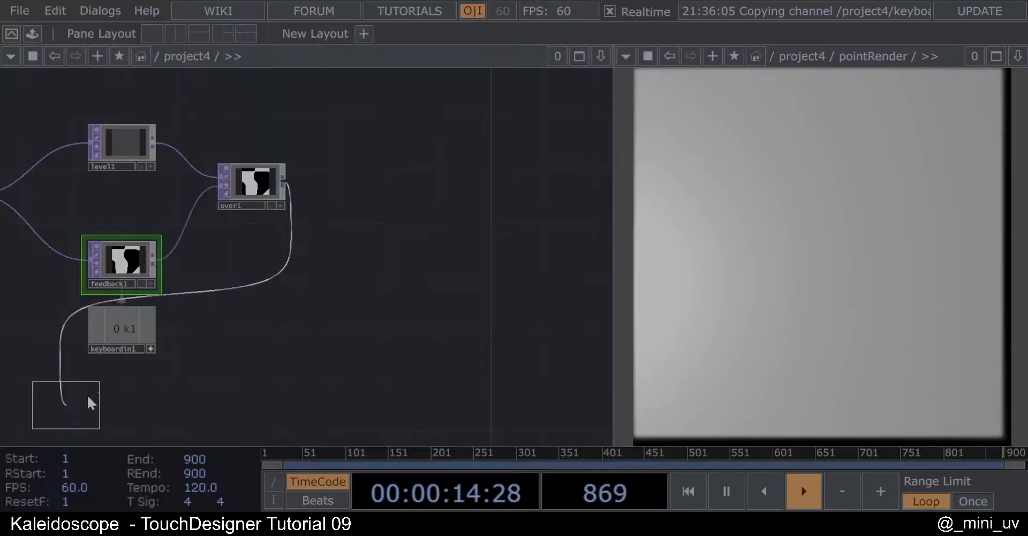
{"action": "left_click", "coordinate": [472, 193]}
{"action": "key", "text": "ctrl+z"}
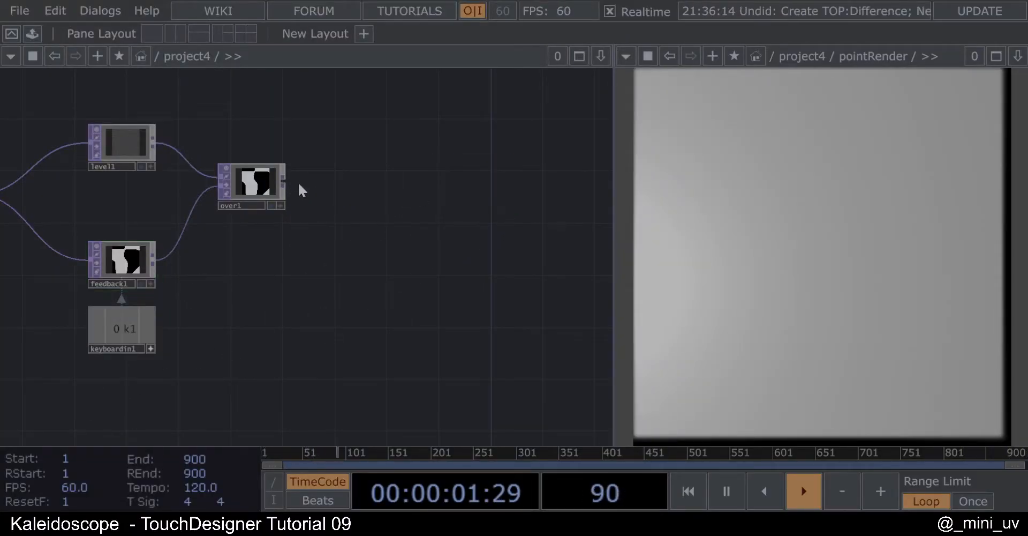
Add displace1 after over1 and set its vertical source channel to Green
{"action": "right_click", "coordinate": [283, 182]}
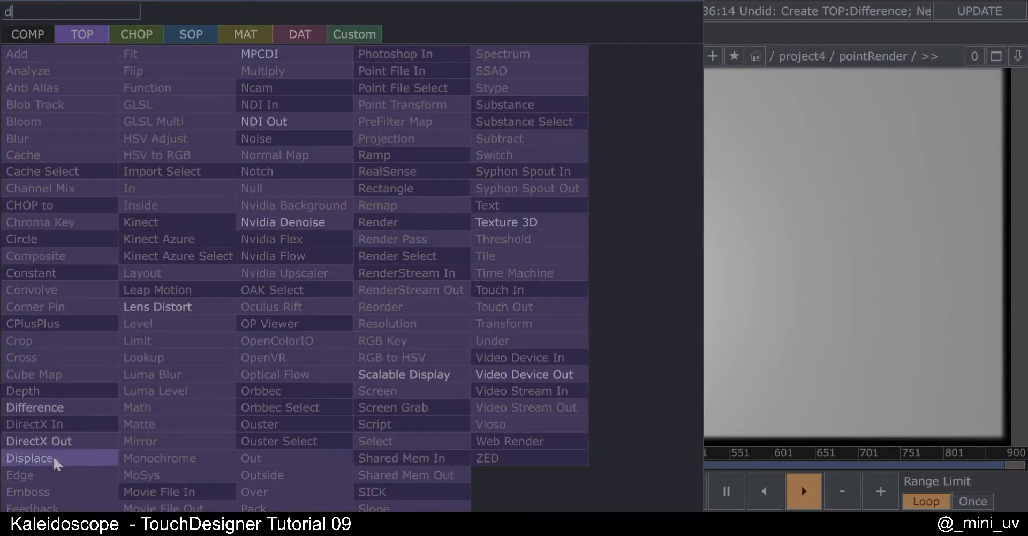
{"action": "left_click", "coordinate": [53, 455]}
{"action": "left_click", "coordinate": [457, 192]}
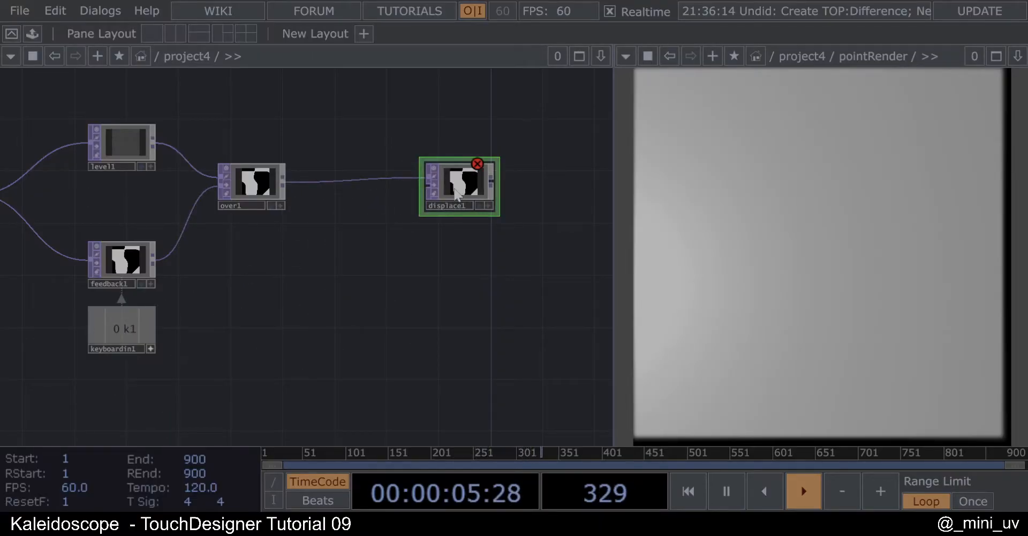
{"action": "key", "text": "p"}
{"action": "left_click_drag", "start_coordinate": [455, 394], "coordinate": [90, 387]}
{"action": "left_click", "coordinate": [341, 178]}
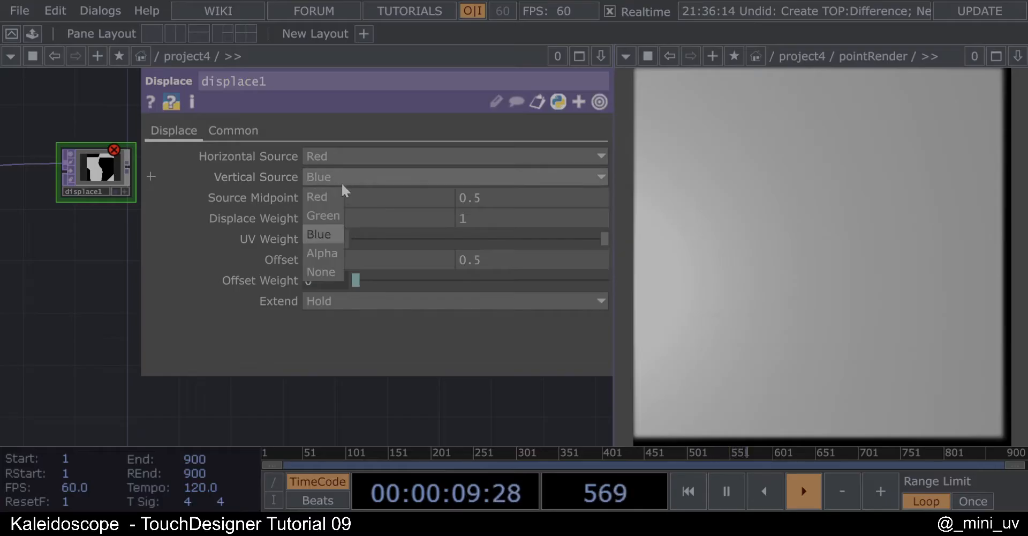
{"action": "left_click", "coordinate": [320, 214]}
Set displace1's Displace Weight to 0.1 and 0.1 with Mirror extend
{"action": "left_click", "coordinate": [343, 219]}
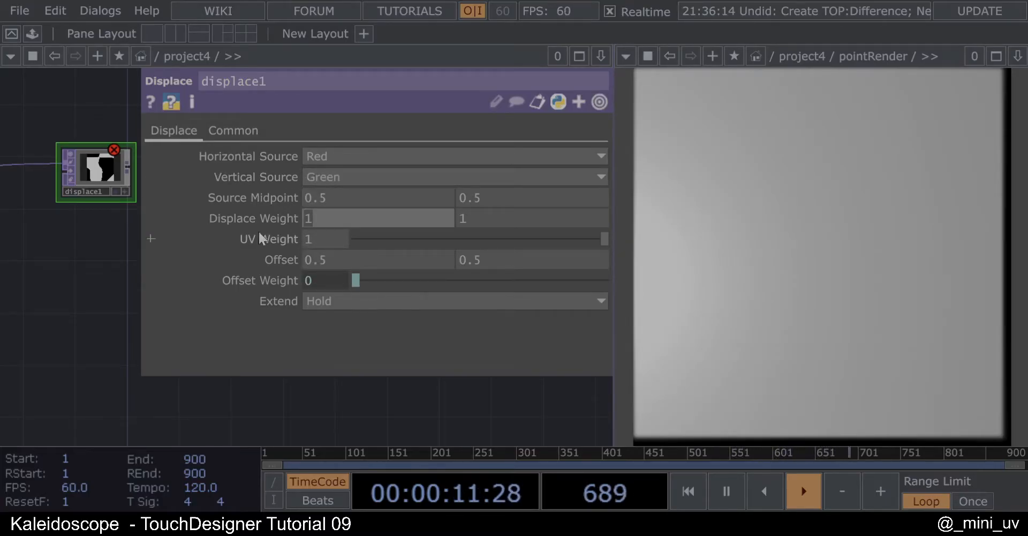
{"action": "type", "text": "0.1"}
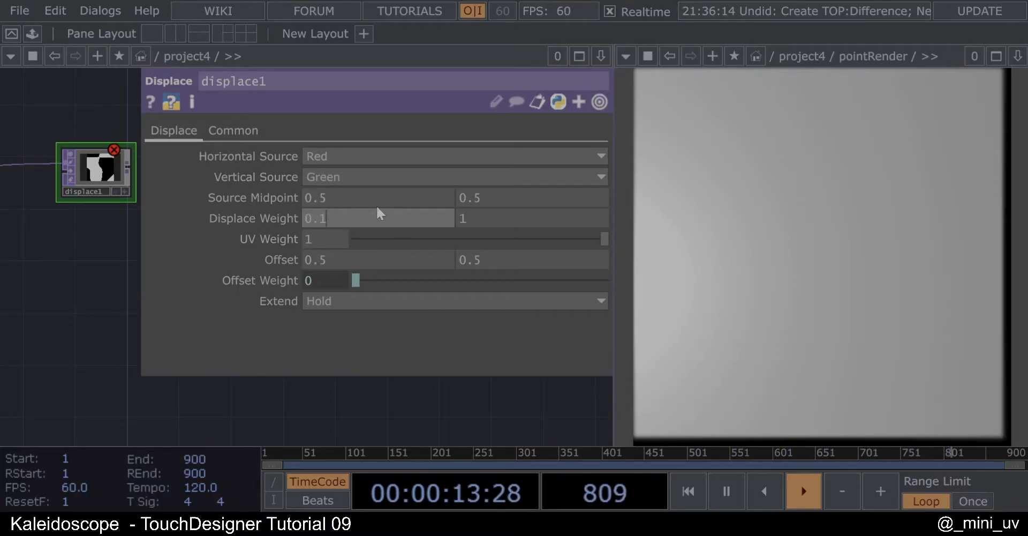
{"action": "key", "text": "Tab"}
{"action": "type", "text": "0.1"}
{"action": "key", "text": "Return"}
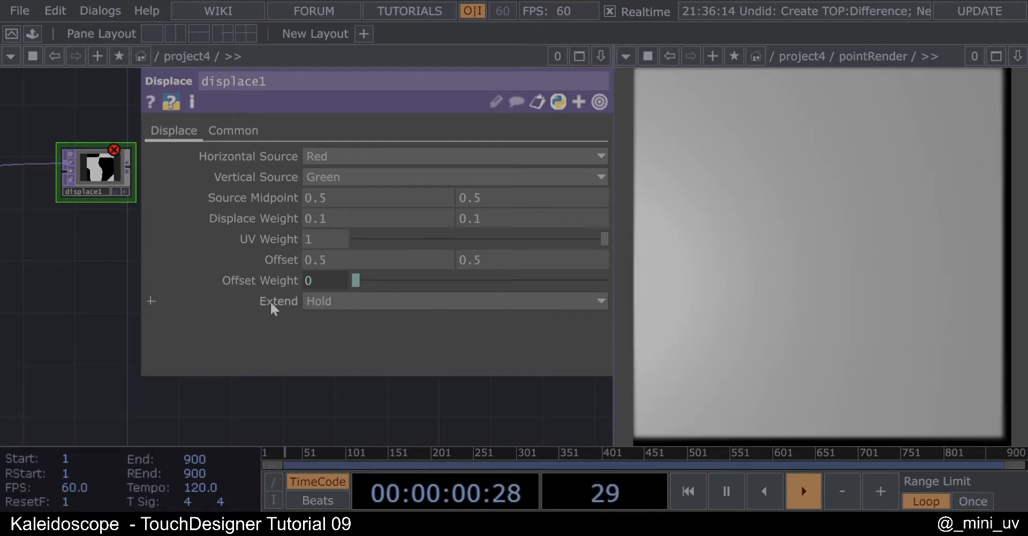
{"action": "left_click", "coordinate": [347, 300]}
{"action": "left_click", "coordinate": [323, 376]}
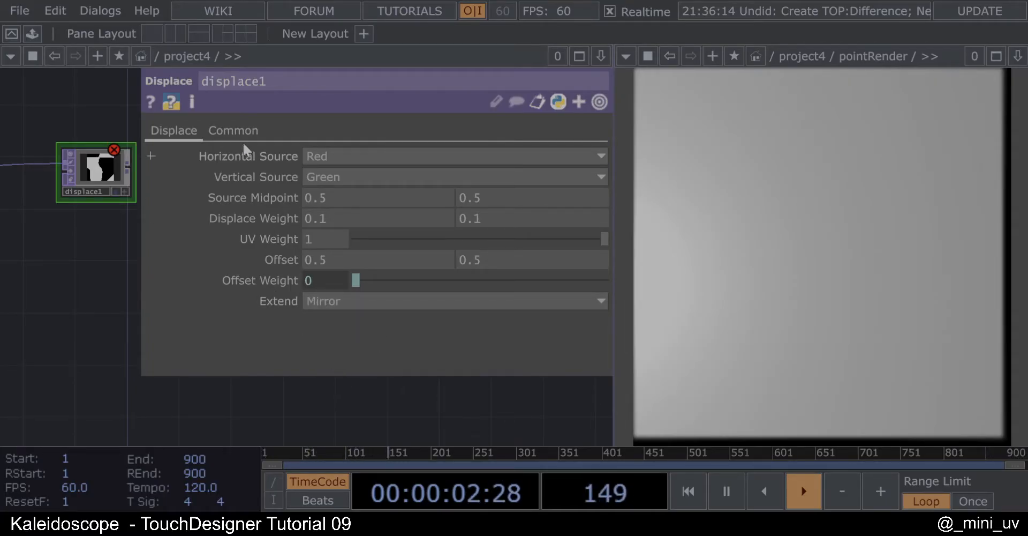
Set displace1's input and viewer smoothness to Nearest Pixel and format to 32-bit float (RGBA)
{"action": "left_click", "coordinate": [234, 130]}
{"action": "left_click", "coordinate": [364, 258]}
{"action": "left_click", "coordinate": [348, 278]}
{"action": "left_click", "coordinate": [352, 301]}
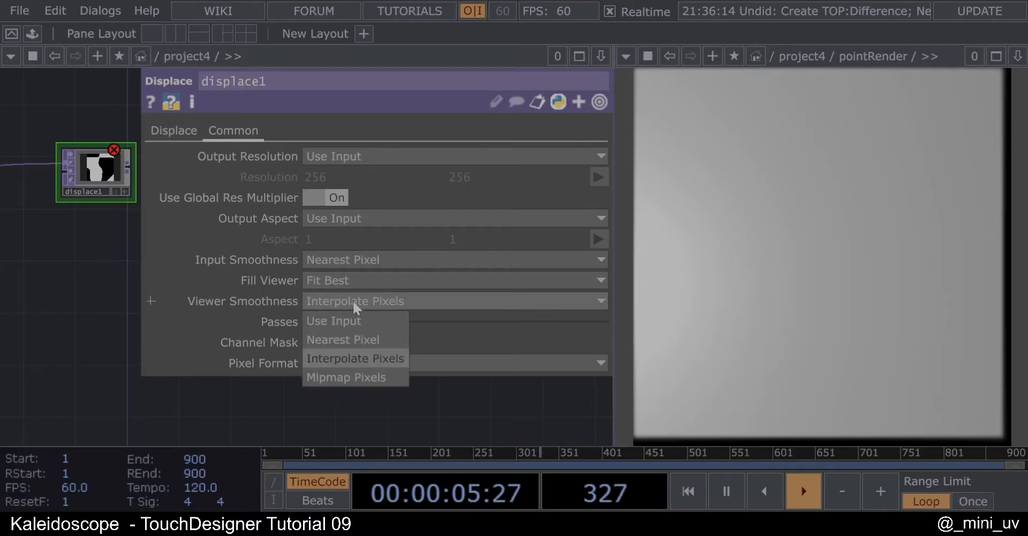
{"action": "left_click", "coordinate": [348, 337]}
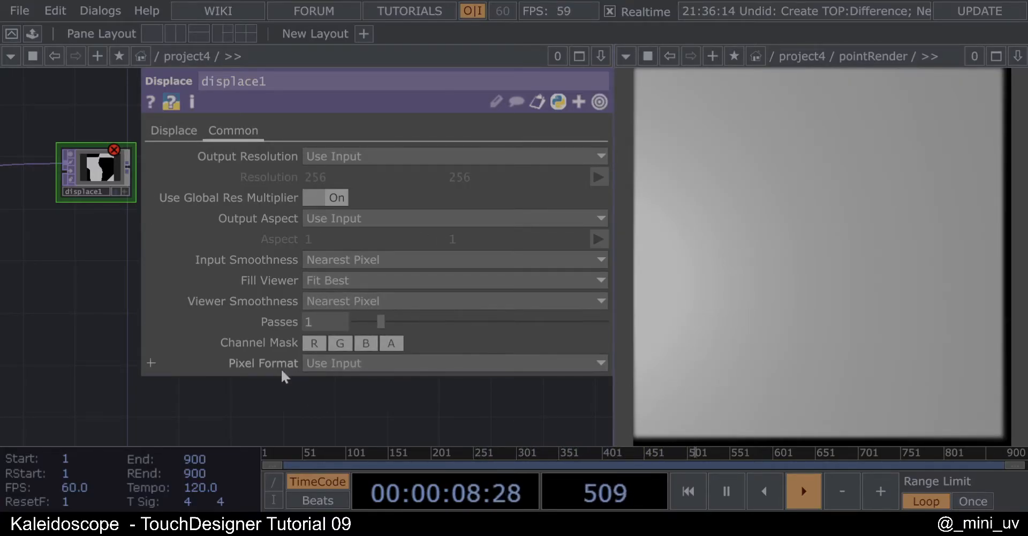
{"action": "left_click", "coordinate": [316, 362]}
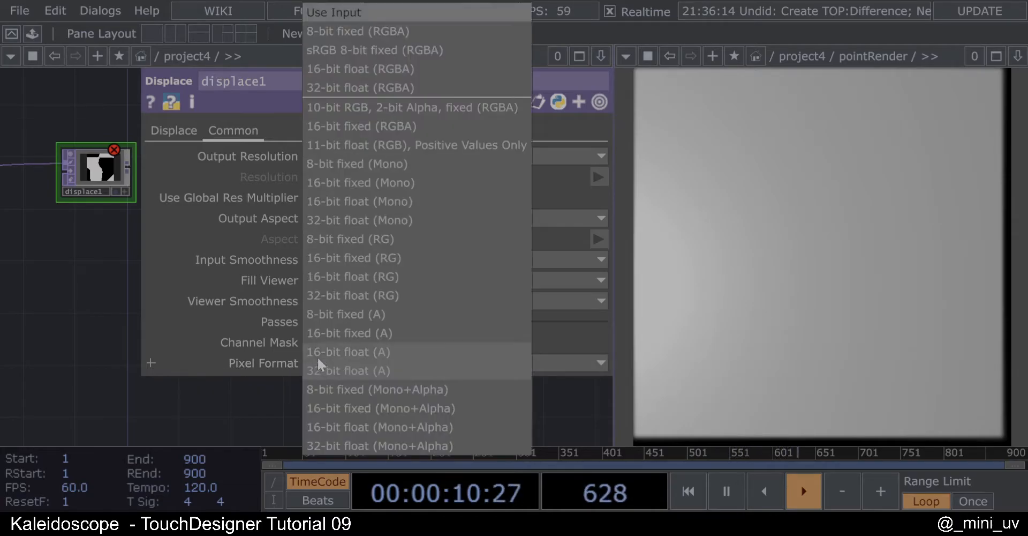
{"action": "left_click", "coordinate": [336, 88]}
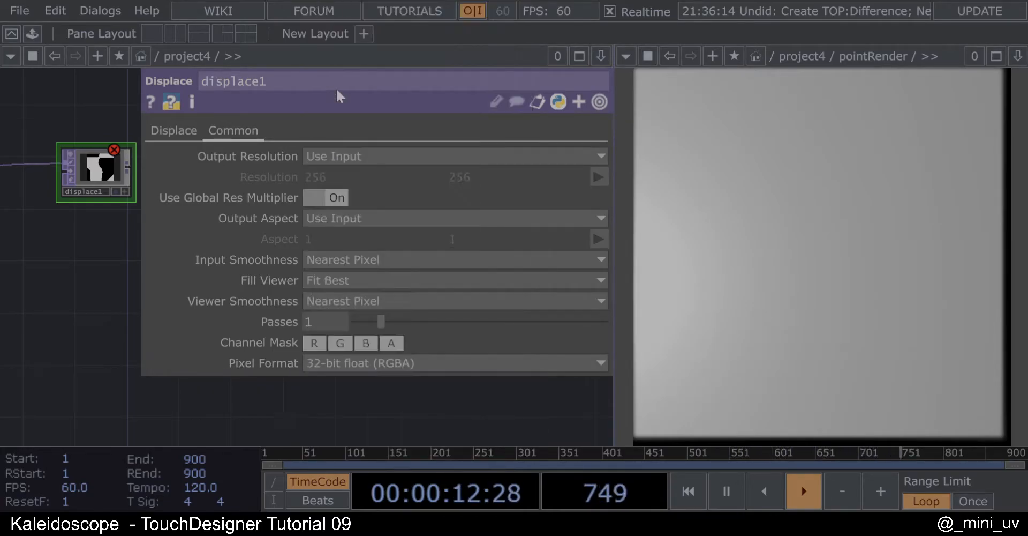
{"action": "key", "text": "p"}
{"action": "left_click_drag", "start_coordinate": [155, 272], "coordinate": [369, 225]}
{"action": "scroll", "coordinate": [370, 224], "scroll_direction": "down", "scroll_amount": 5}
{"action": "scroll", "coordinate": [188, 283], "scroll_direction": "up", "scroll_amount": 2}
{"action": "scroll", "coordinate": [187, 283], "scroll_direction": "up", "scroll_amount": 2}
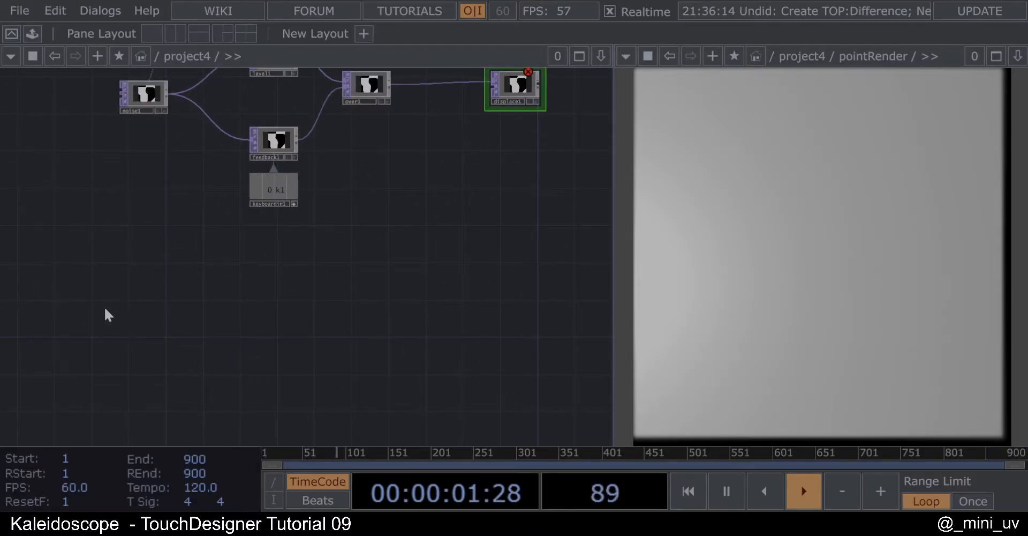
Create select1 referencing feedback1 and wire a new edge1 from it
{"action": "key", "text": "Tab"}
{"action": "type", "text": "se"}
{"action": "left_click", "coordinate": [375, 473]}
{"action": "left_click", "coordinate": [139, 271]}
{"action": "left_click_drag", "start_coordinate": [278, 150], "coordinate": [136, 273]}
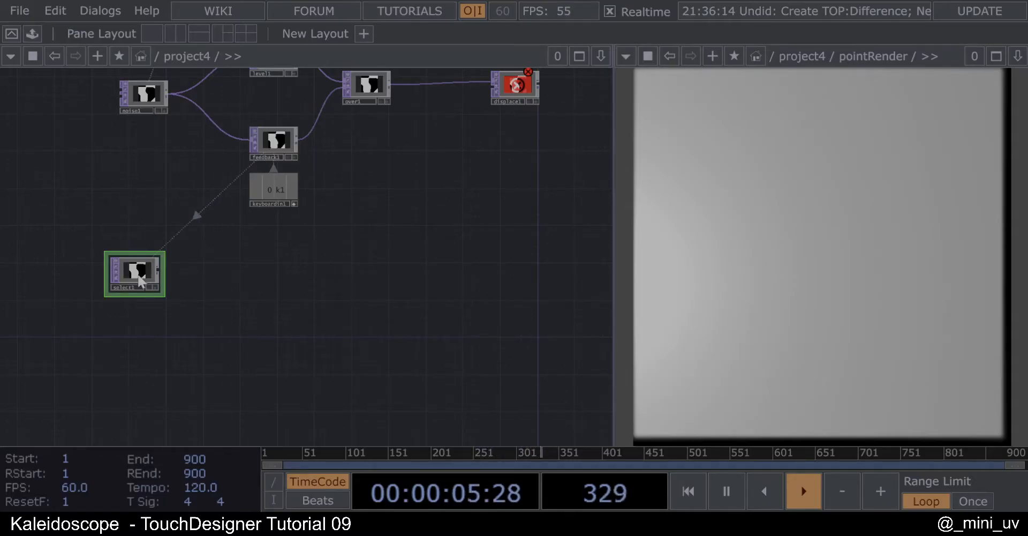
{"action": "scroll", "coordinate": [148, 291], "scroll_direction": "up", "scroll_amount": 3}
{"action": "right_click", "coordinate": [143, 284]}
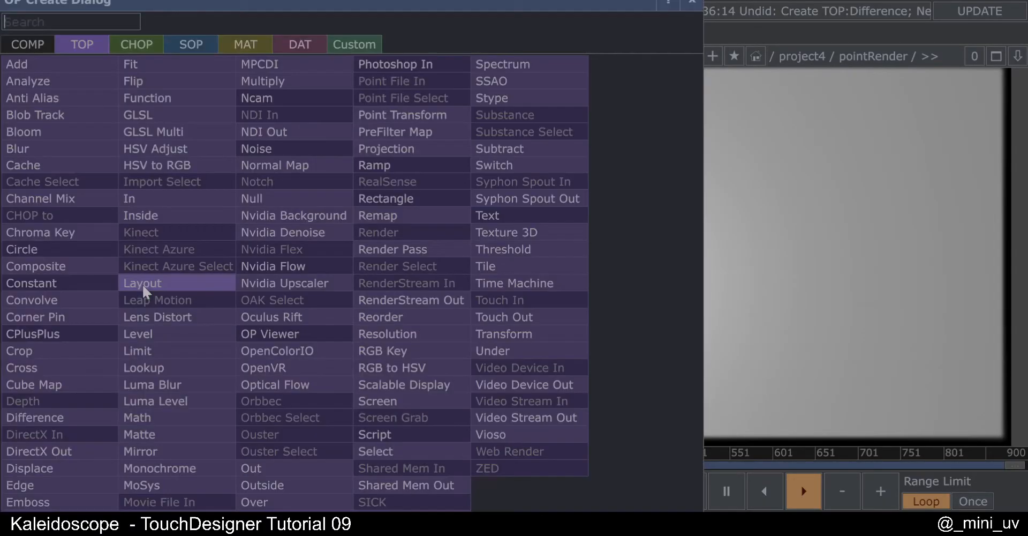
{"action": "type", "text": "ed"}
{"action": "left_click", "coordinate": [54, 485]}
{"action": "left_click", "coordinate": [300, 302]}
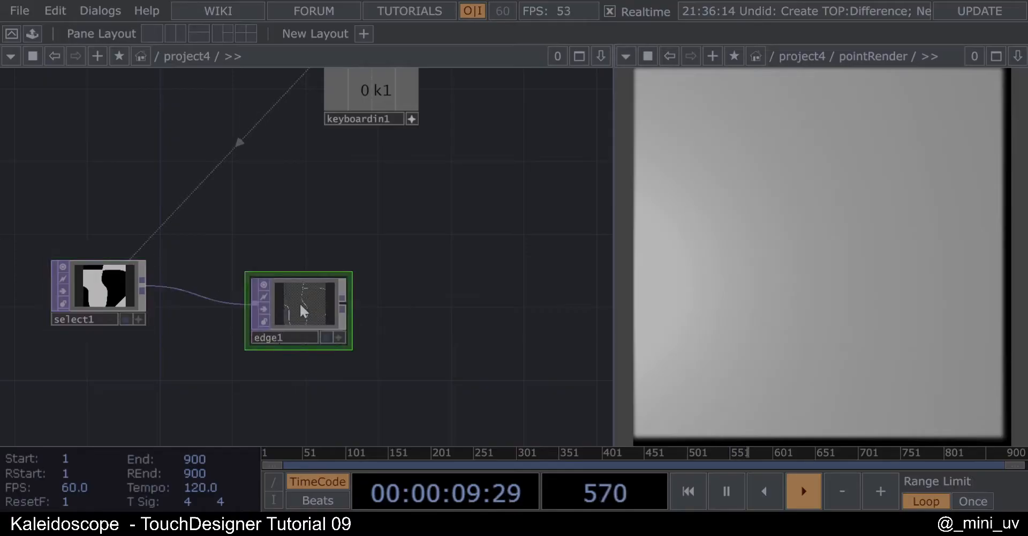
Give edge1 a black Edge Color and turn on Comp Over Input
{"action": "key", "text": "p"}
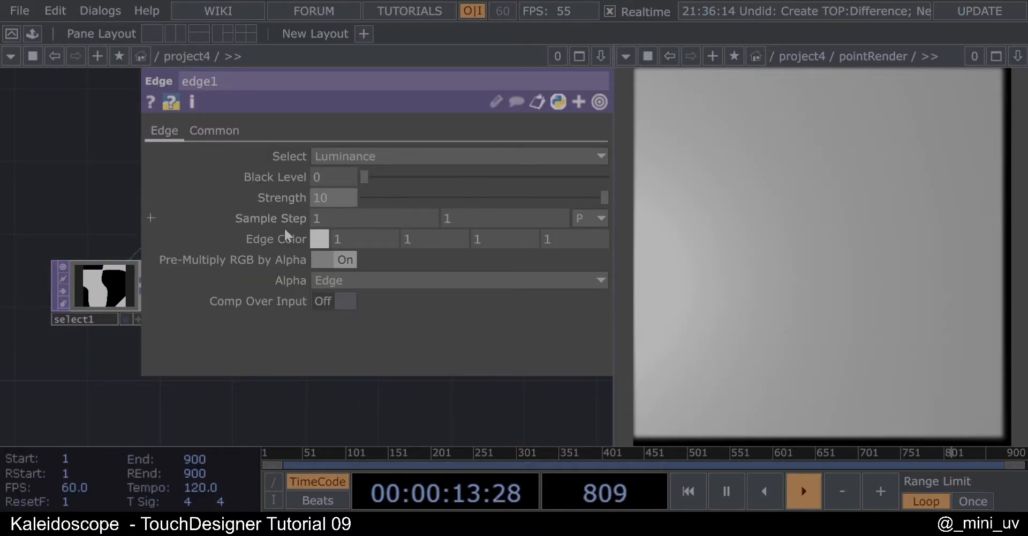
{"action": "left_click", "coordinate": [320, 239]}
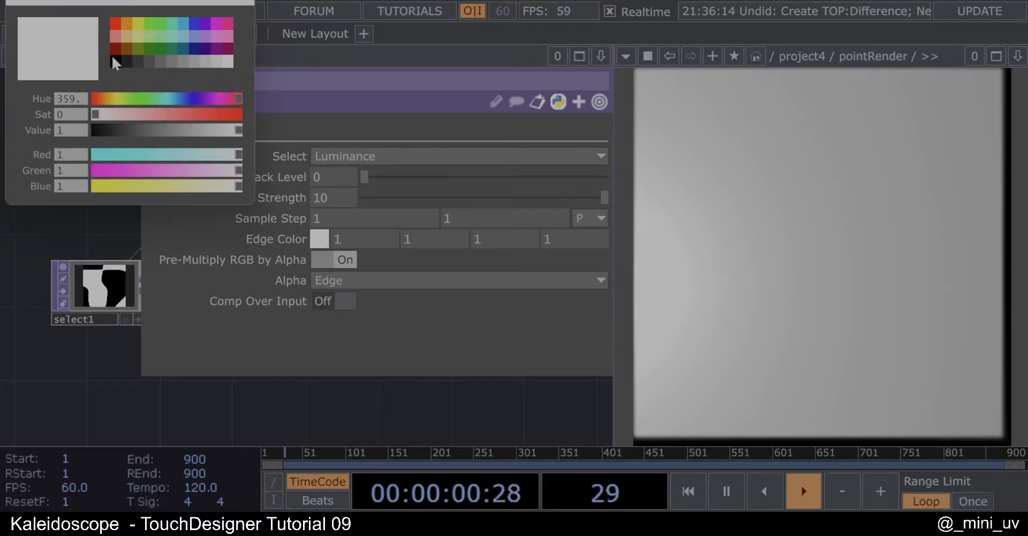
{"action": "left_click", "coordinate": [320, 239]}
{"action": "left_click", "coordinate": [136, 67]}
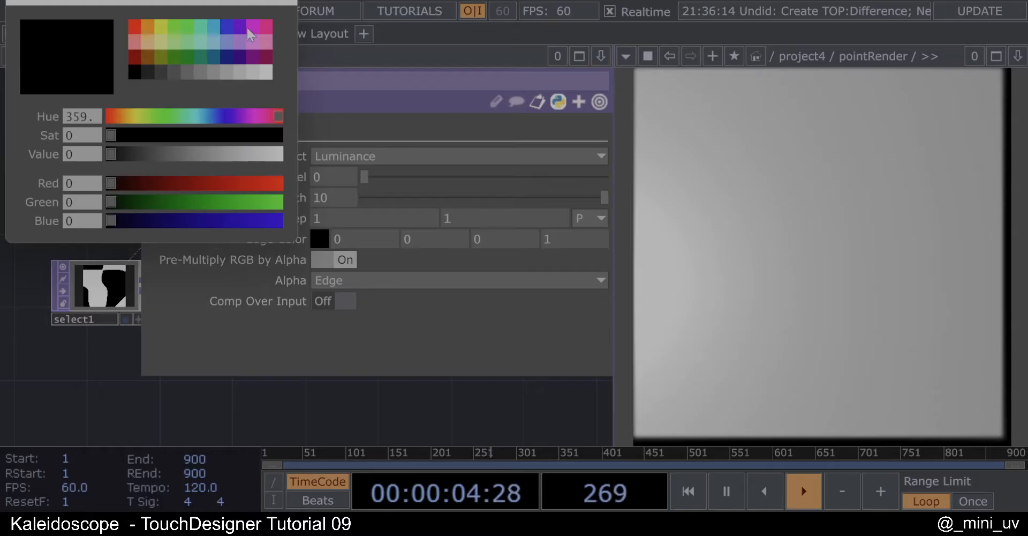
{"action": "left_click", "coordinate": [332, 302]}
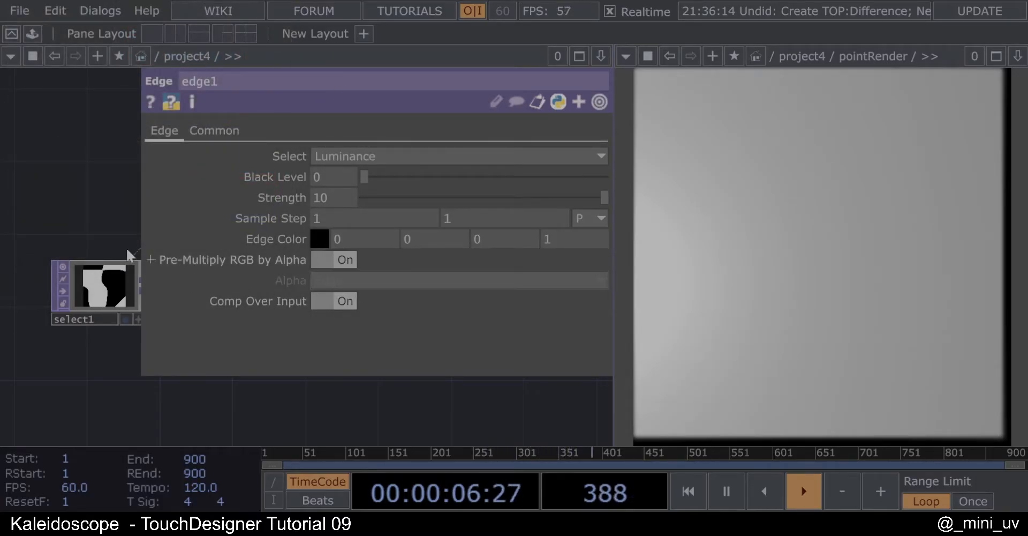
{"action": "key", "text": "p"}
{"action": "middle_click_drag", "start_coordinate": [86, 202], "coordinate": [282, 283]}
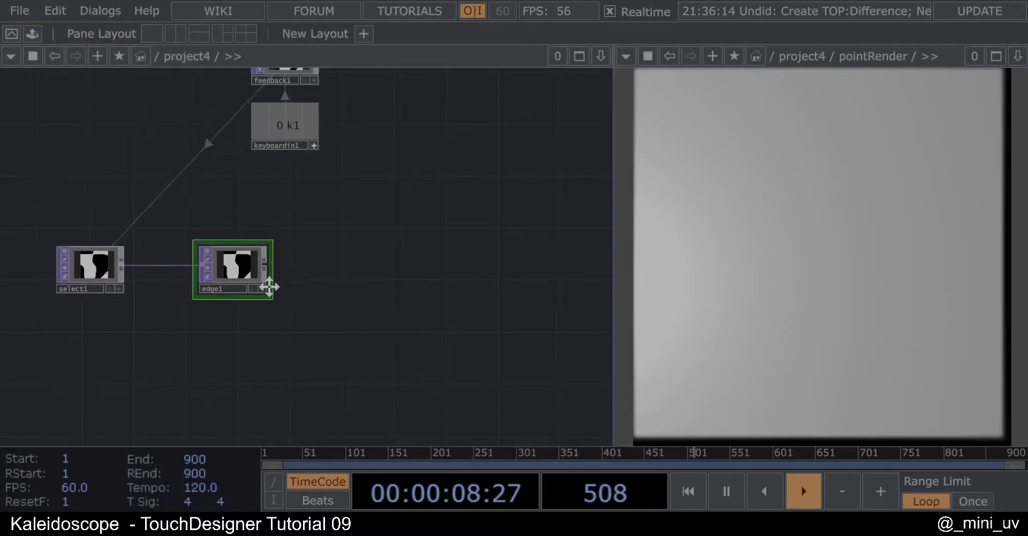
{"action": "left_click_drag", "start_coordinate": [305, 260], "coordinate": [228, 276]}
{"action": "key", "text": "Tab"}
Add slope1 after edge1 with Green as Vertical Luminance and Blue as Zero
{"action": "type", "text": "slo"}
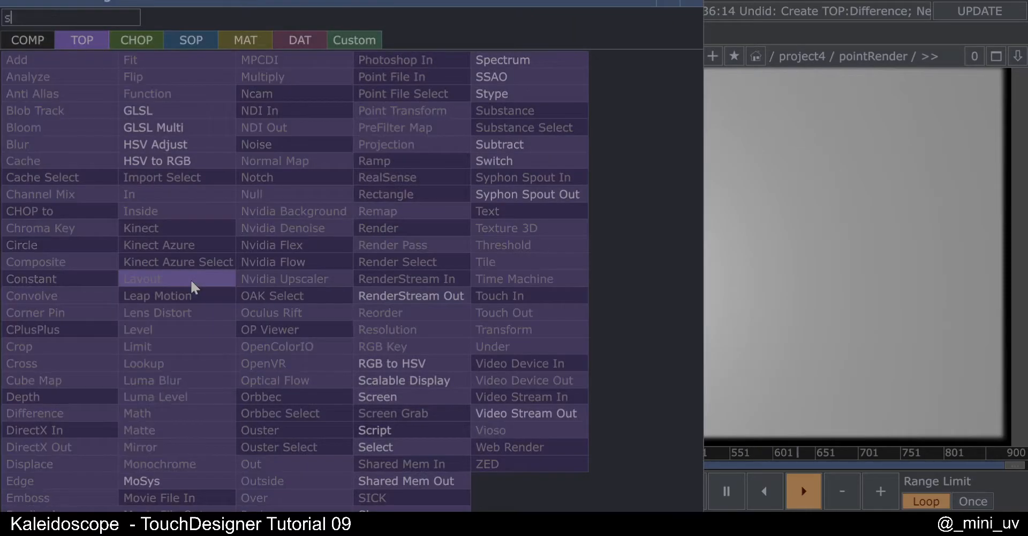
{"action": "left_click", "coordinate": [375, 507]}
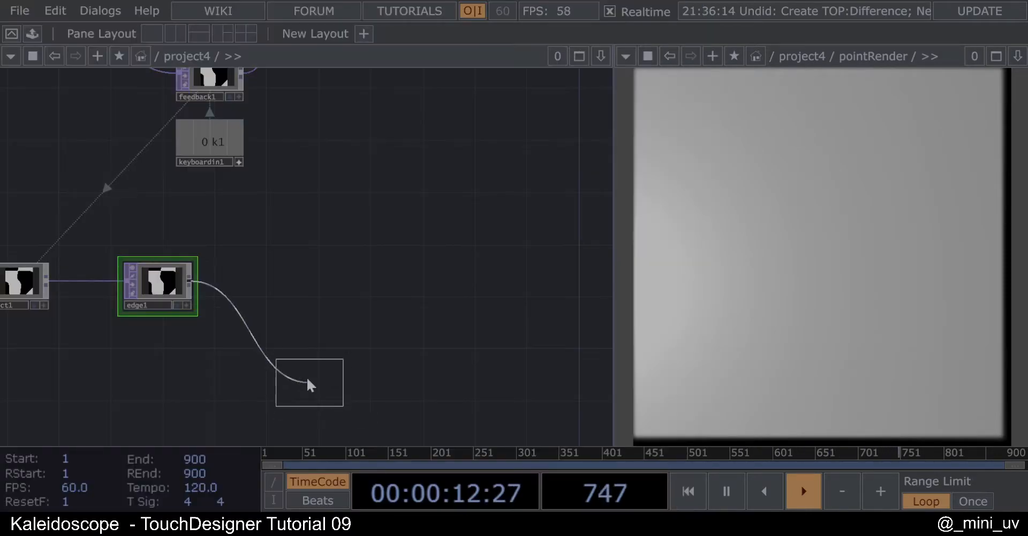
{"action": "left_click", "coordinate": [294, 280]}
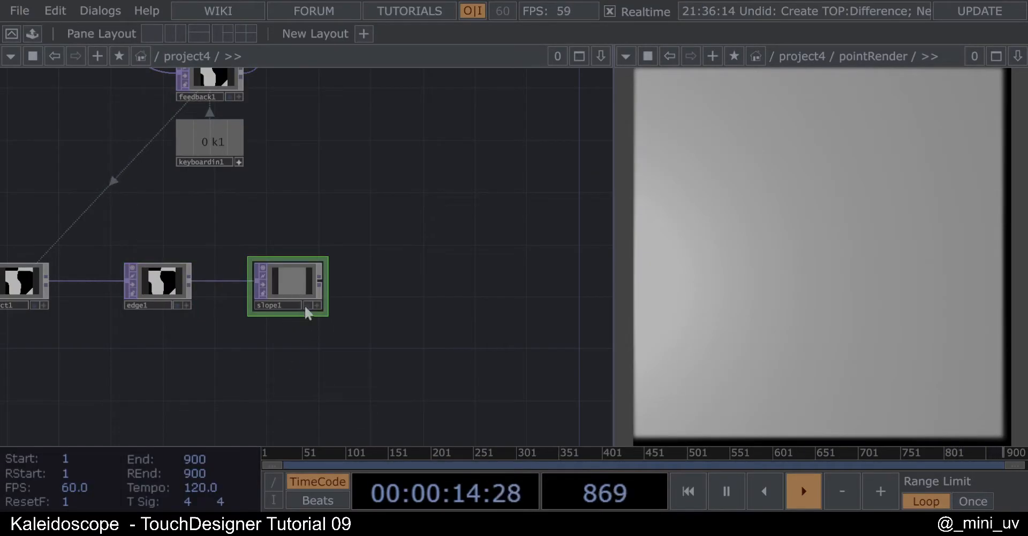
{"action": "key", "text": "p"}
{"action": "middle_click_drag", "start_coordinate": [434, 384], "coordinate": [325, 403]}
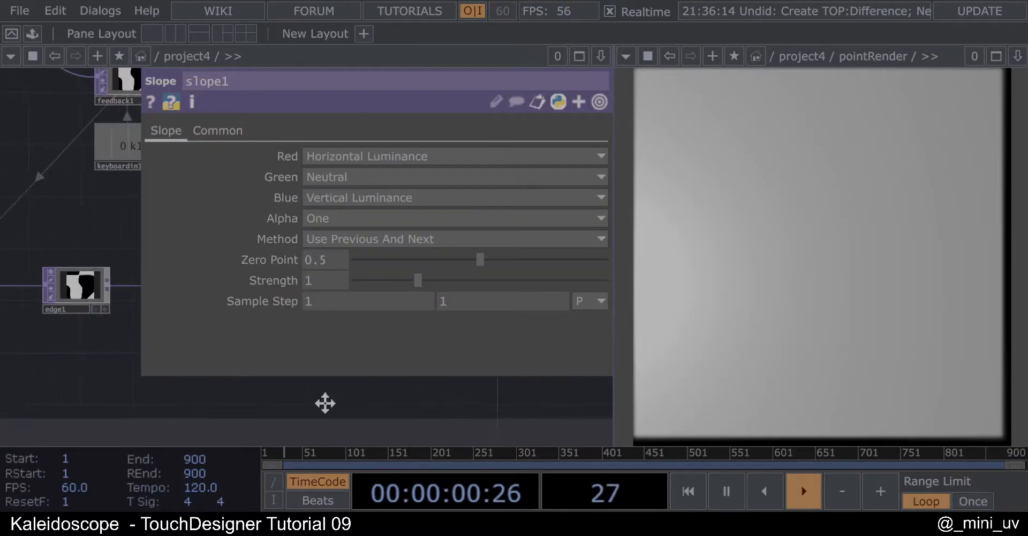
{"action": "left_click", "coordinate": [342, 175]}
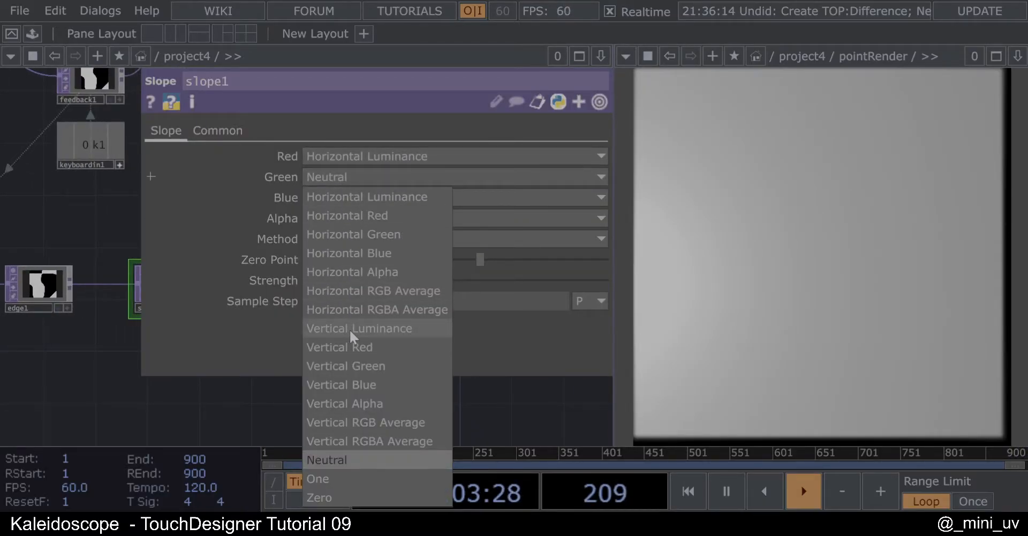
{"action": "left_click", "coordinate": [349, 329]}
{"action": "left_click", "coordinate": [333, 195]}
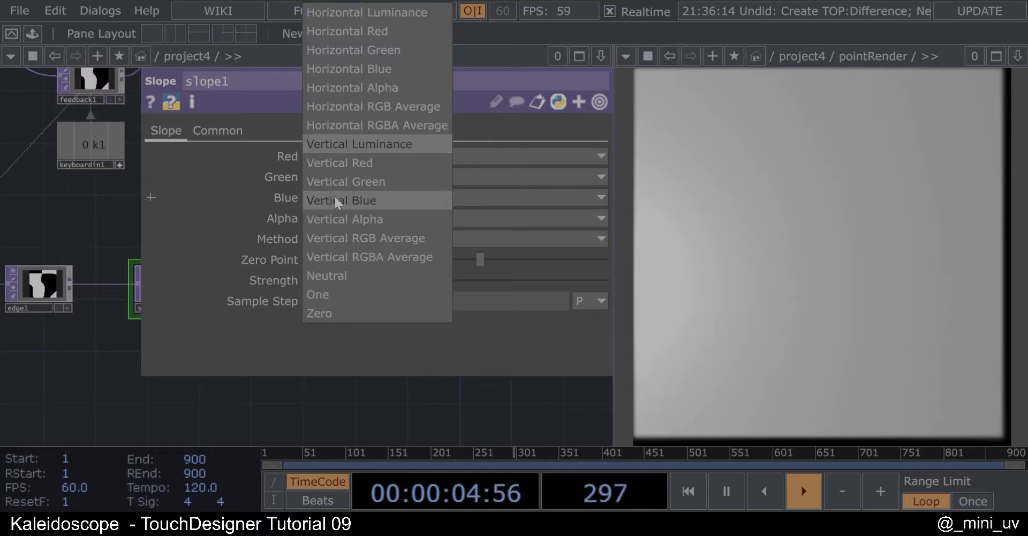
{"action": "left_click", "coordinate": [325, 312]}
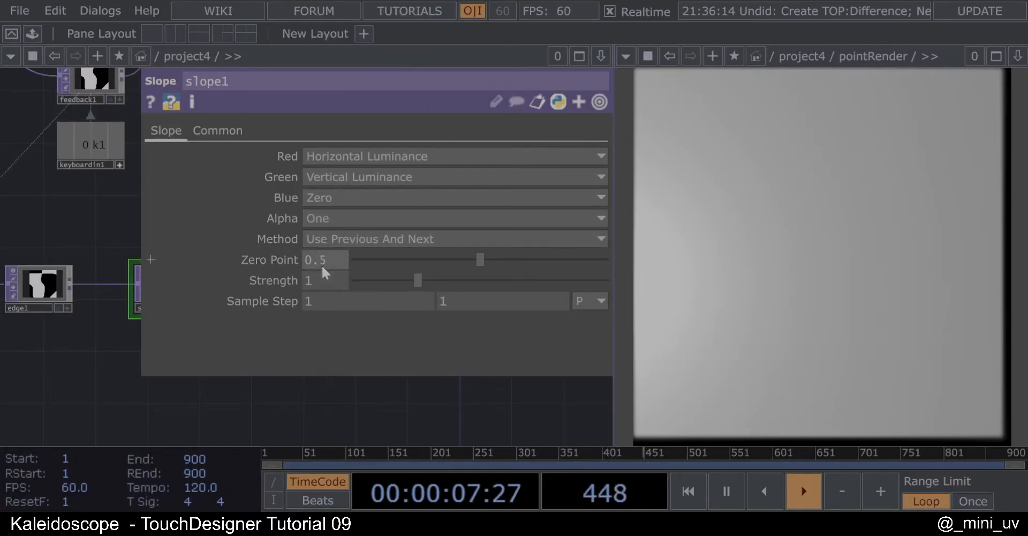
Set slope1's pixel format to 32-bit float (RGBA) and Strength to 4
{"action": "left_click", "coordinate": [214, 129]}
{"action": "left_click", "coordinate": [349, 362]}
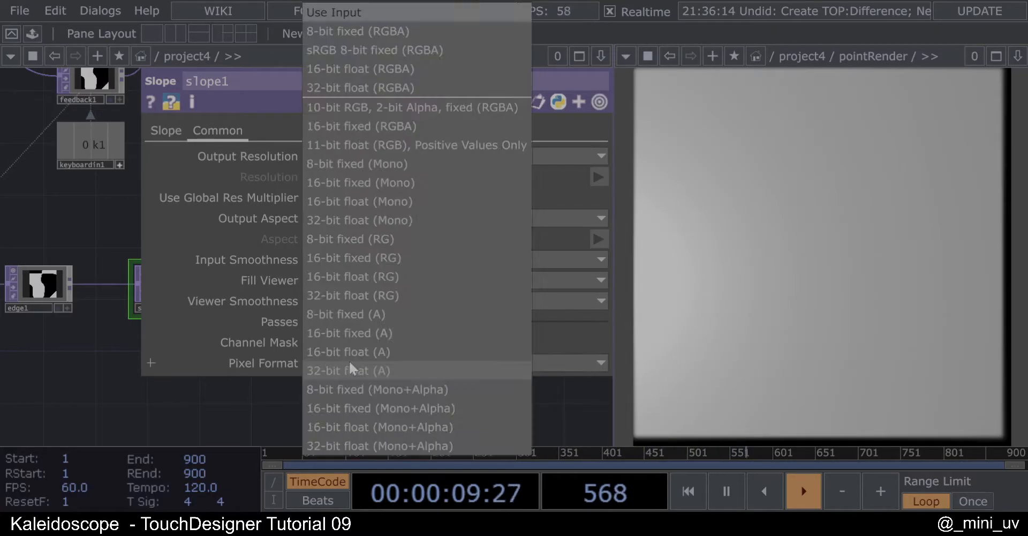
{"action": "left_click", "coordinate": [376, 88]}
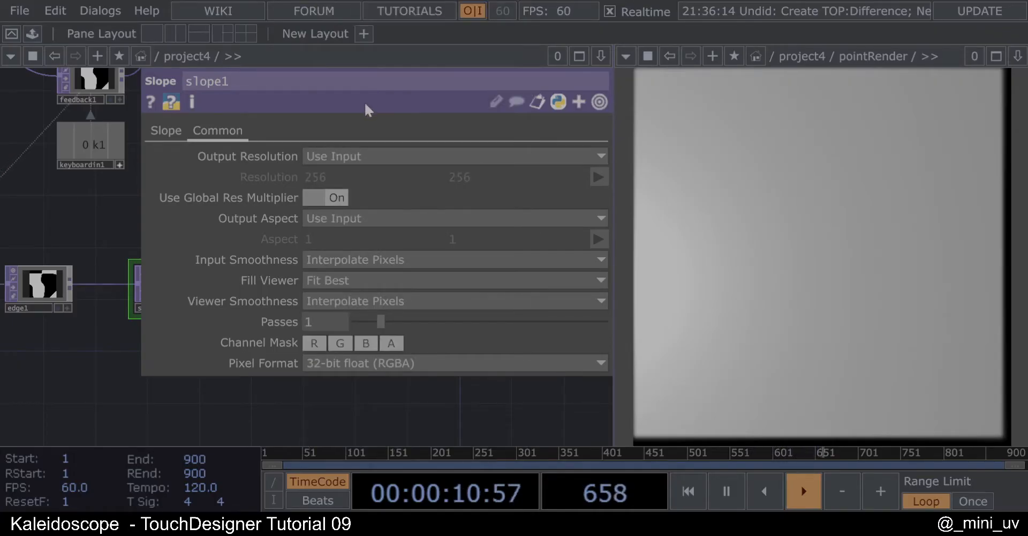
{"action": "left_click", "coordinate": [163, 128]}
{"action": "left_click_drag", "start_coordinate": [414, 279], "coordinate": [607, 279]}
{"action": "left_click", "coordinate": [308, 279]}
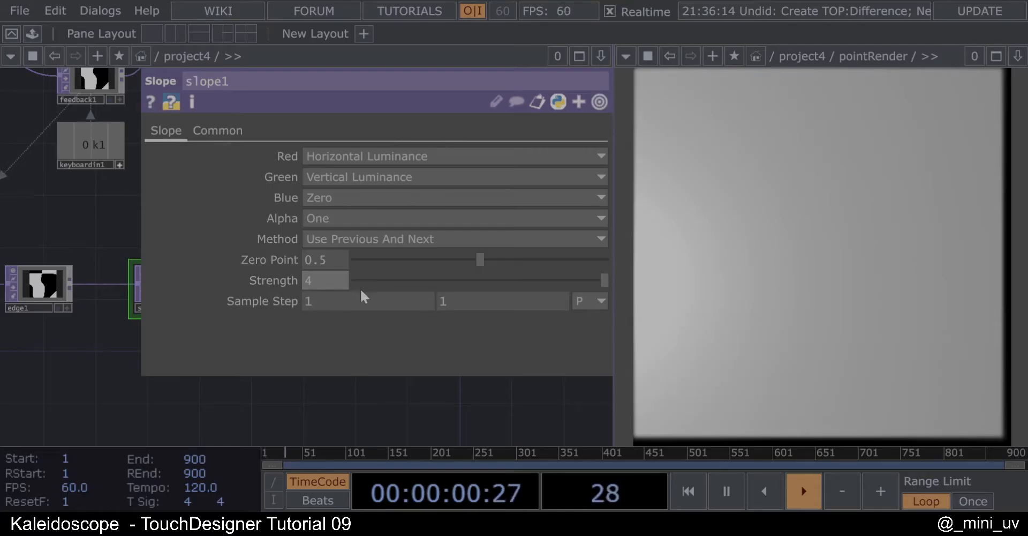
{"action": "left_click_drag", "start_coordinate": [122, 224], "coordinate": [91, 224]}
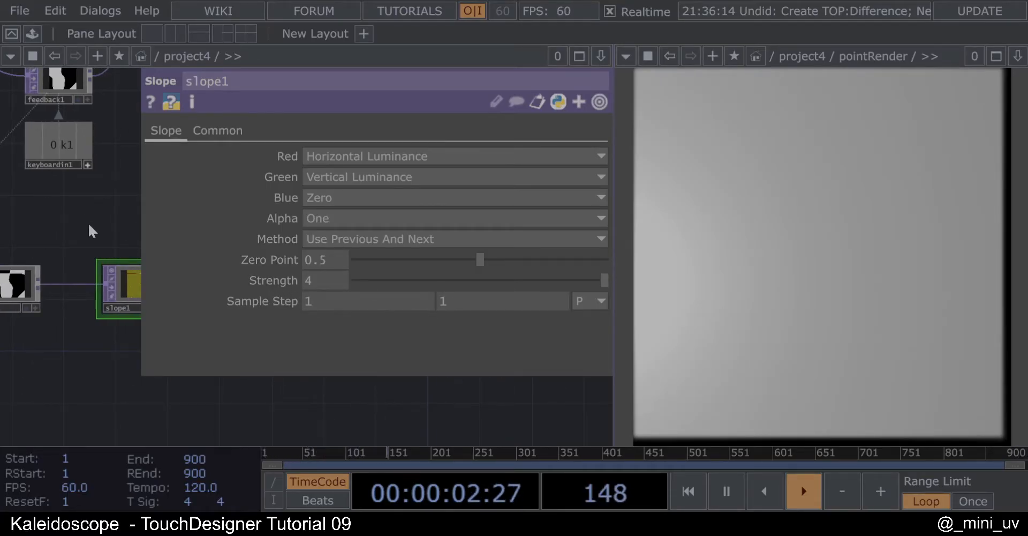
Add a blur1 operator wired after slope1
{"action": "key", "text": "p"}
{"action": "scroll", "coordinate": [185, 291], "scroll_direction": "up", "scroll_amount": 2}
{"action": "scroll", "coordinate": [185, 292], "scroll_direction": "down", "scroll_amount": 2}
{"action": "key", "text": "Tab"}
{"action": "type", "text": "blu"}
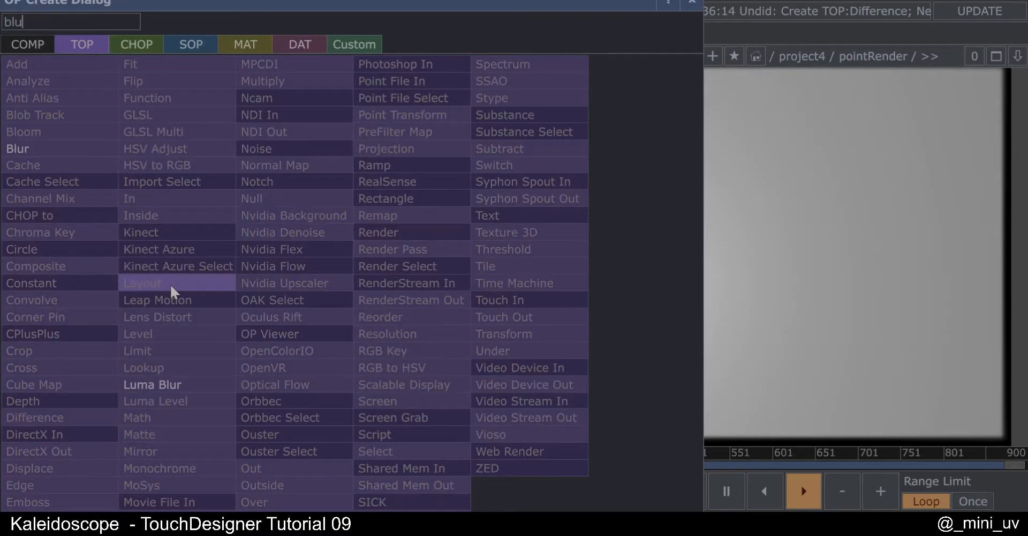
{"action": "left_click", "coordinate": [47, 144]}
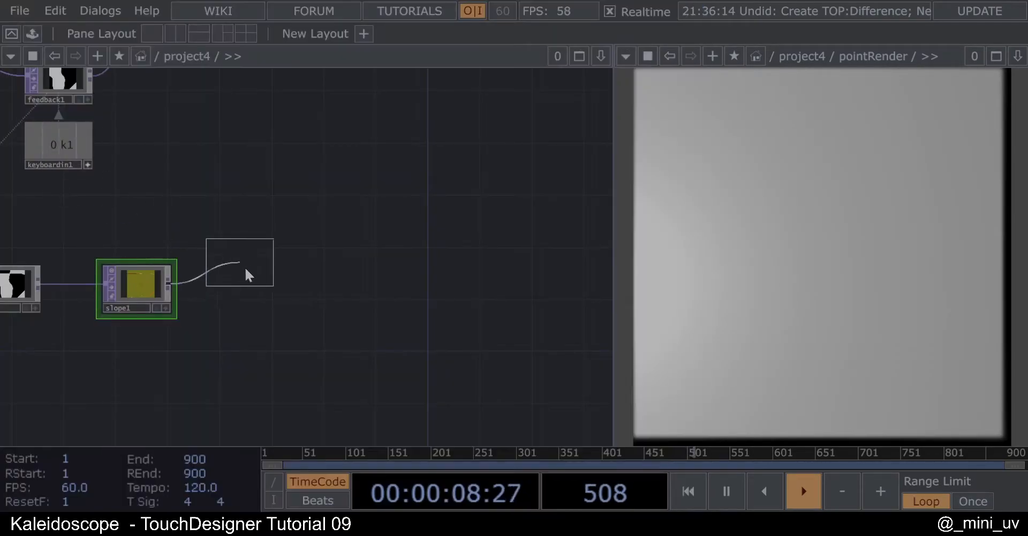
{"action": "left_click", "coordinate": [262, 288]}
Set blur1's Pre-Shrink to 3 and Filter Size to 32
{"action": "key", "text": "p"}
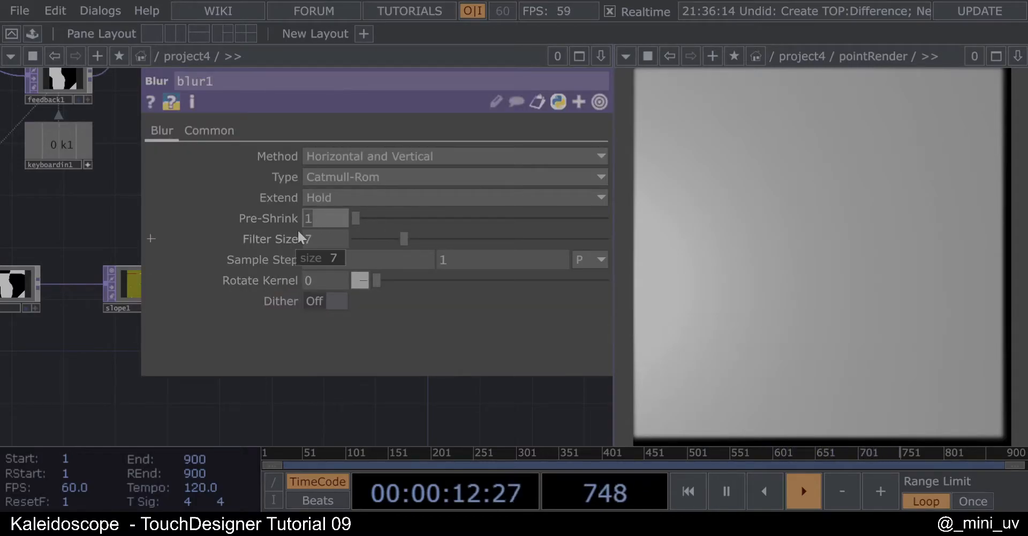
{"action": "type", "text": "3"}
{"action": "left_click", "coordinate": [319, 239]}
{"action": "type", "text": "32"}
{"action": "left_click_drag", "start_coordinate": [99, 228], "coordinate": [105, 229]}
{"action": "key", "text": "p"}
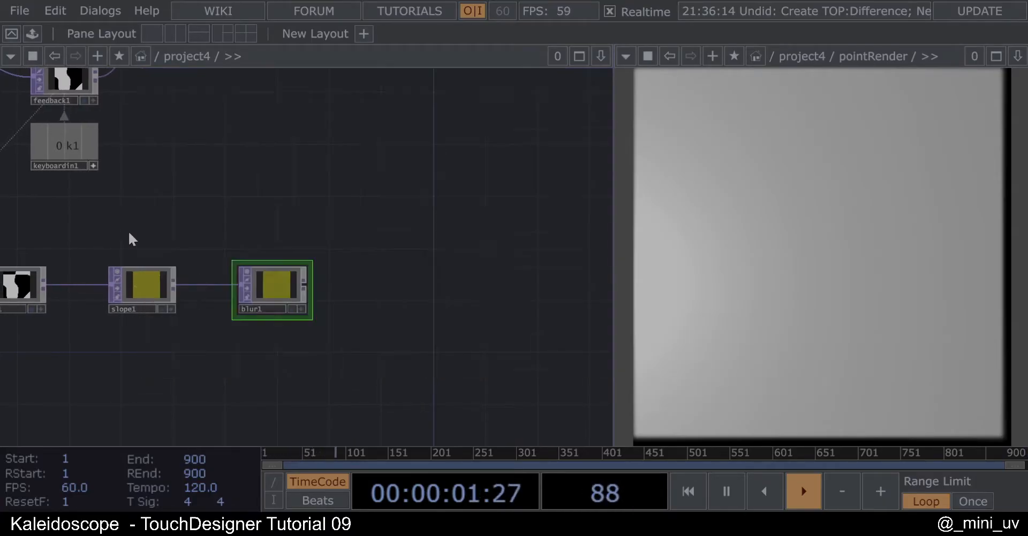
Connect blur1's output into displace1's second input
{"action": "left_click_drag", "start_coordinate": [336, 253], "coordinate": [273, 302]}
{"action": "scroll", "coordinate": [273, 302], "scroll_direction": "down", "scroll_amount": 3}
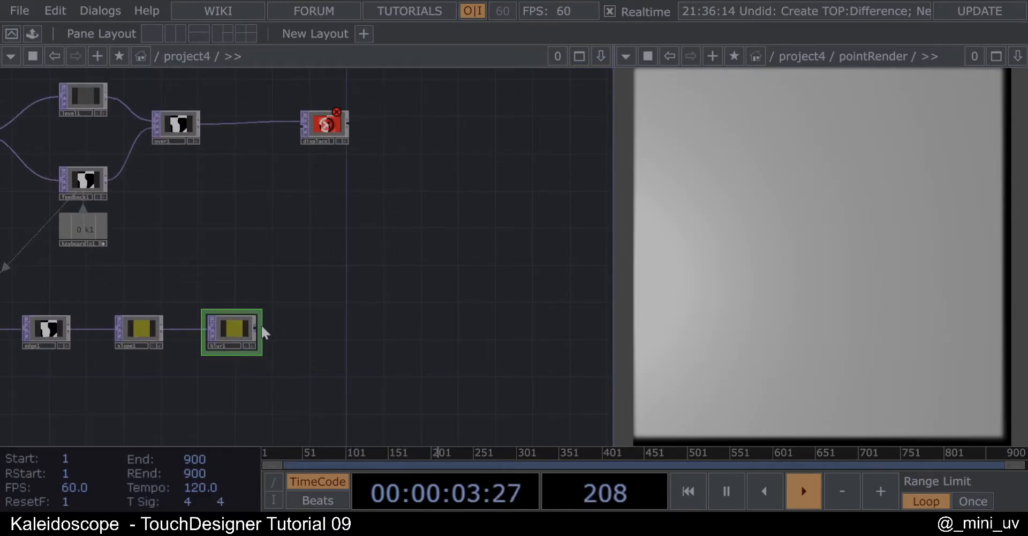
{"action": "left_click_drag", "start_coordinate": [278, 187], "coordinate": [303, 130]}
{"action": "left_click_drag", "start_coordinate": [357, 198], "coordinate": [402, 200]}
{"action": "scroll", "coordinate": [402, 200], "scroll_direction": "down", "scroll_amount": 5}
{"action": "scroll", "coordinate": [190, 171], "scroll_direction": "up", "scroll_amount": 3}
{"action": "scroll", "coordinate": [191, 171], "scroll_direction": "up", "scroll_amount": 3}
{"action": "left_click", "coordinate": [190, 164]}
Enter absTime.seconds*0.1 as the expression for noise1's Translate Z
{"action": "key", "text": "p"}
{"action": "left_click", "coordinate": [245, 130]}
{"action": "type", "text": "absTi"}
{"action": "type", "text": "me.seconds"}
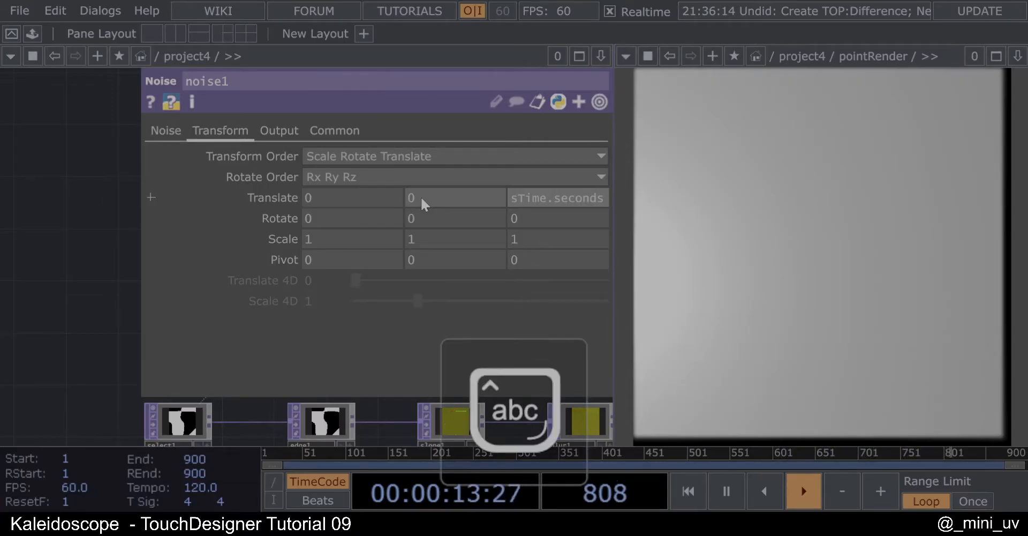
{"action": "type", "text": "*"}
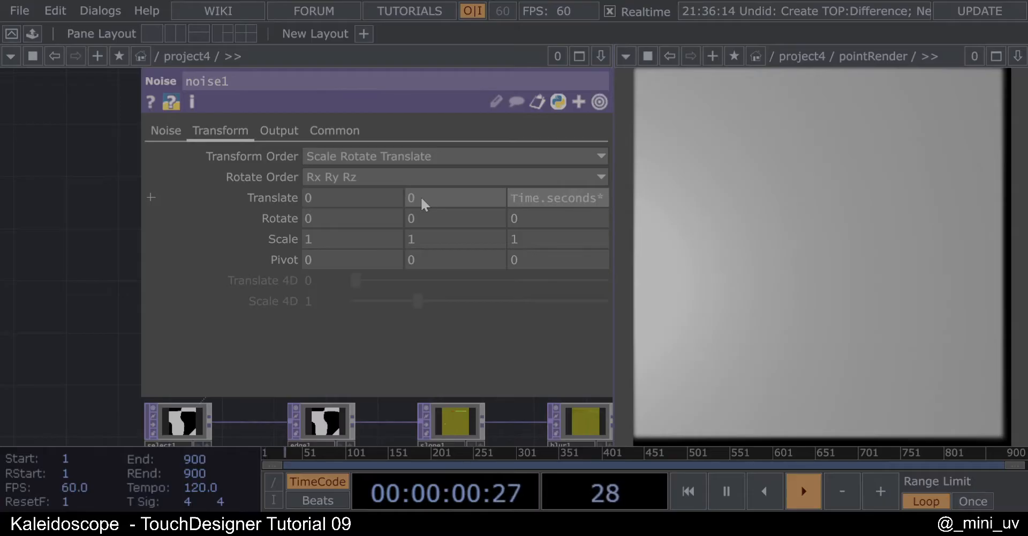
{"action": "type", "text": "0.1"}
{"action": "key", "text": "Return"}
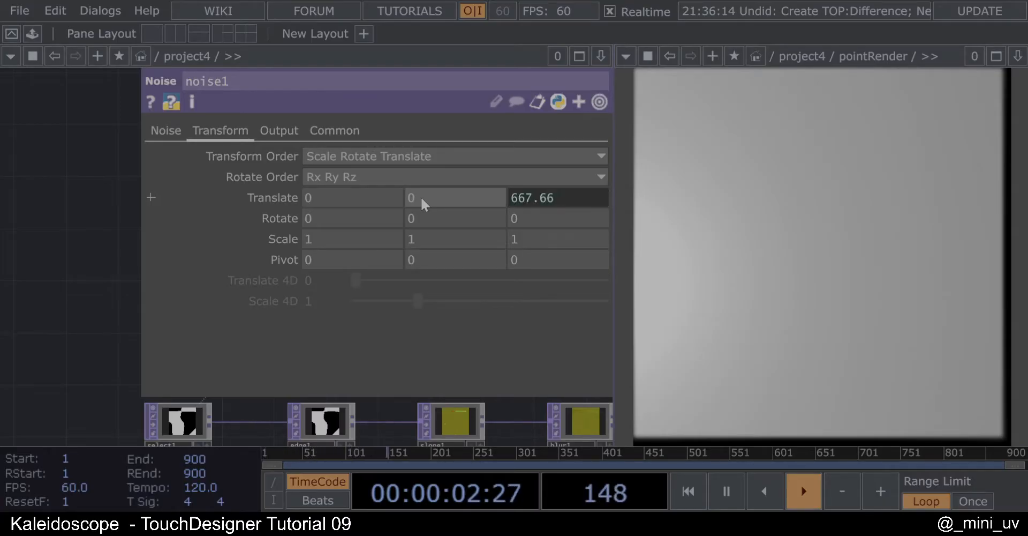
Make displace1 the Target TOP of feedback1
{"action": "key", "text": "p"}
{"action": "scroll", "coordinate": [144, 231], "scroll_direction": "down", "scroll_amount": 7}
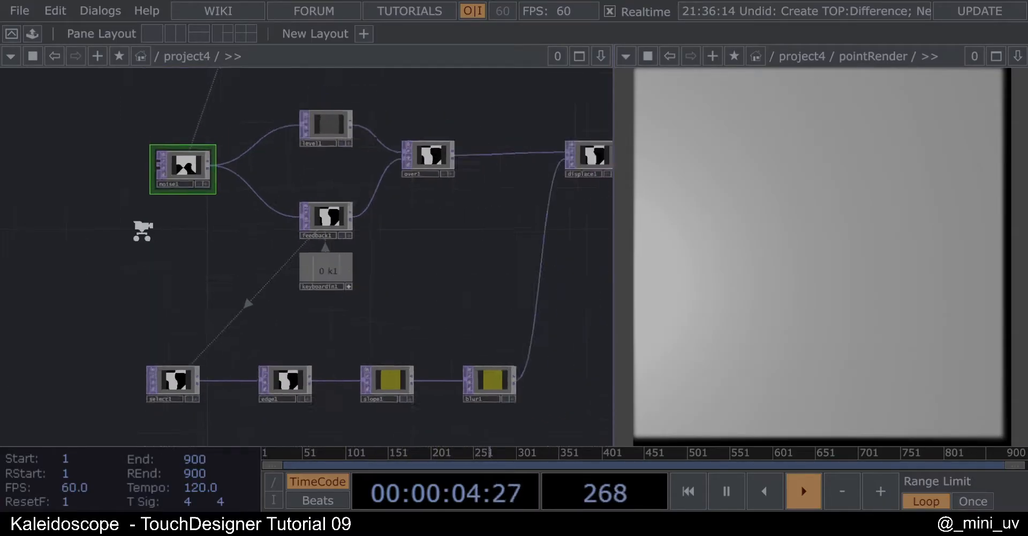
{"action": "scroll", "coordinate": [312, 213], "scroll_direction": "up", "scroll_amount": 5}
{"action": "left_click_drag", "start_coordinate": [151, 259], "coordinate": [232, 260]}
{"action": "left_click_drag", "start_coordinate": [340, 189], "coordinate": [102, 246]}
{"action": "key", "text": "p"}
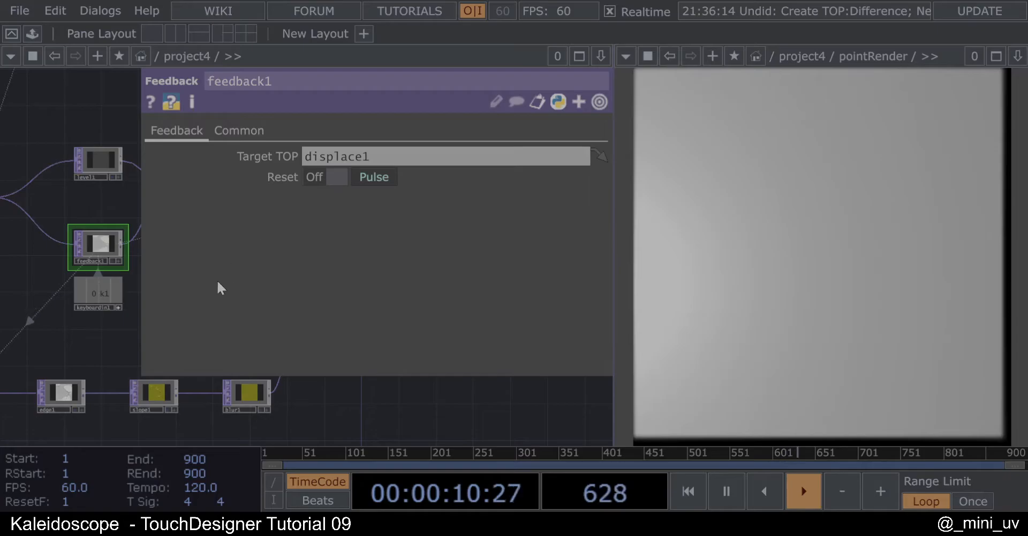
{"action": "key", "text": "p"}
Zoom into the displace1 and edge1 previews to inspect the animating feedback
{"action": "left_click_drag", "start_coordinate": [141, 345], "coordinate": [251, 276]}
{"action": "middle_click_drag", "start_coordinate": [491, 102], "coordinate": [395, 140]}
{"action": "middle_click_drag", "start_coordinate": [338, 191], "coordinate": [300, 205]}
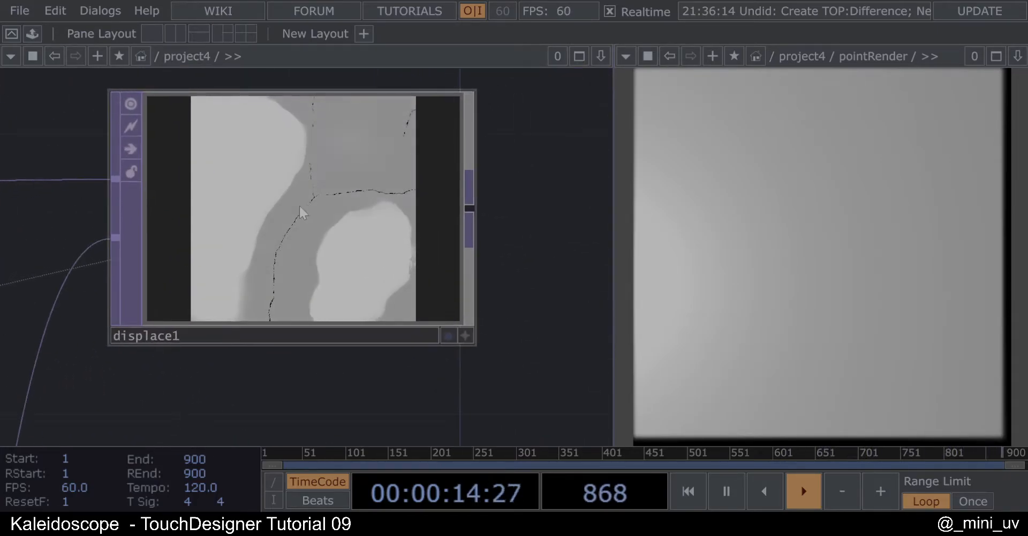
{"action": "middle_click_drag", "start_coordinate": [356, 176], "coordinate": [260, 236]}
{"action": "left_click_drag", "start_coordinate": [139, 348], "coordinate": [213, 305]}
{"action": "middle_click_drag", "start_coordinate": [146, 354], "coordinate": [101, 305]}
{"action": "mouse_move", "coordinate": [109, 273]}
{"action": "middle_mouse_down"}
{"action": "mouse_move", "coordinate": [102, 267]}
{"action": "mouse_move", "coordinate": [114, 271]}
{"action": "middle_mouse_up"}
{"action": "middle_click_drag", "start_coordinate": [212, 200], "coordinate": [223, 175]}
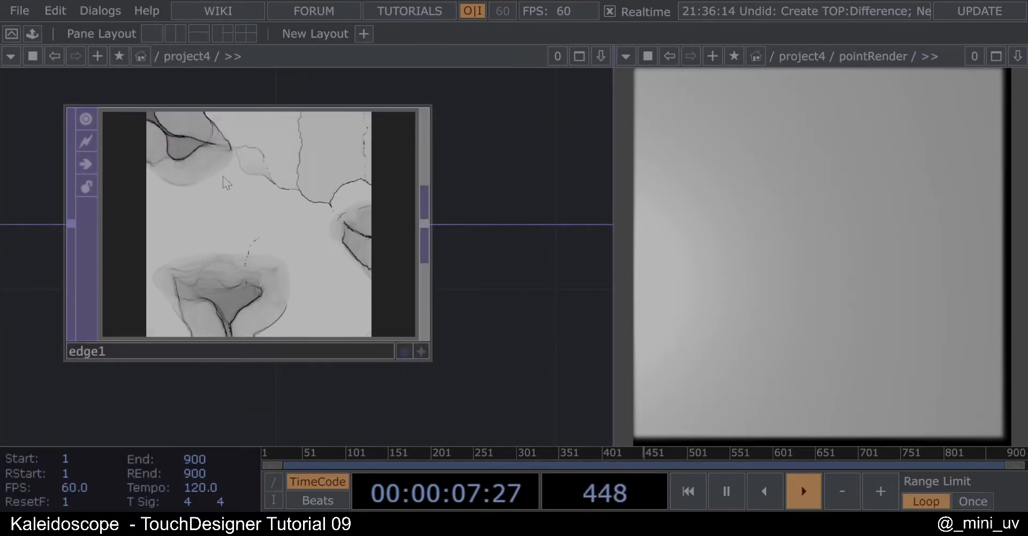
Box-select all the nodes and move the whole graph lower in the network
{"action": "scroll", "coordinate": [229, 233], "scroll_direction": "down", "scroll_amount": 2}
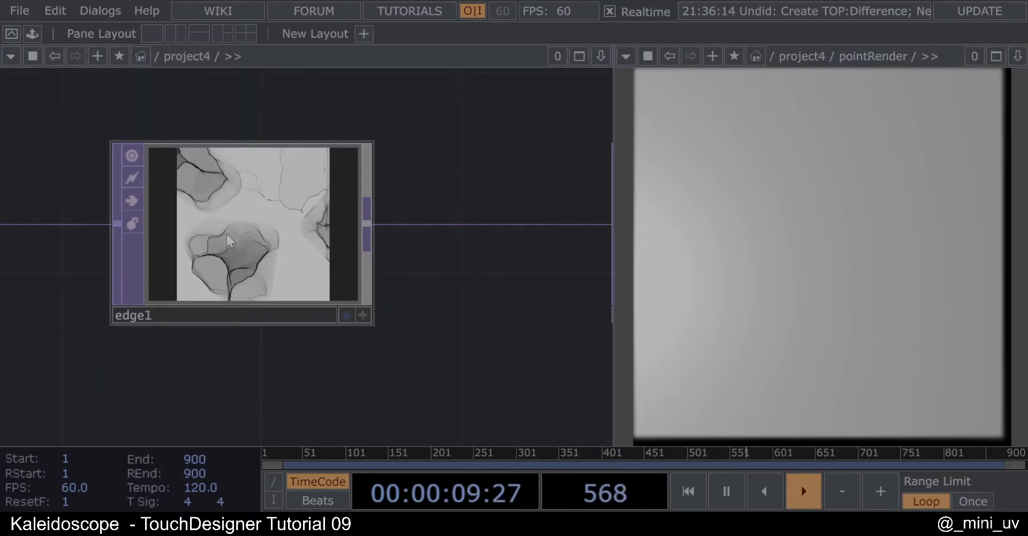
{"action": "scroll", "coordinate": [228, 234], "scroll_direction": "down", "scroll_amount": 5}
{"action": "scroll", "coordinate": [344, 193], "scroll_direction": "down", "scroll_amount": 3}
{"action": "left_click_drag", "start_coordinate": [337, 195], "coordinate": [215, 255]}
{"action": "scroll", "coordinate": [208, 261], "scroll_direction": "down", "scroll_amount": 4}
{"action": "right_click_drag", "start_coordinate": [108, 337], "coordinate": [358, 104]}
{"action": "left_click_drag", "start_coordinate": [336, 163], "coordinate": [337, 209]}
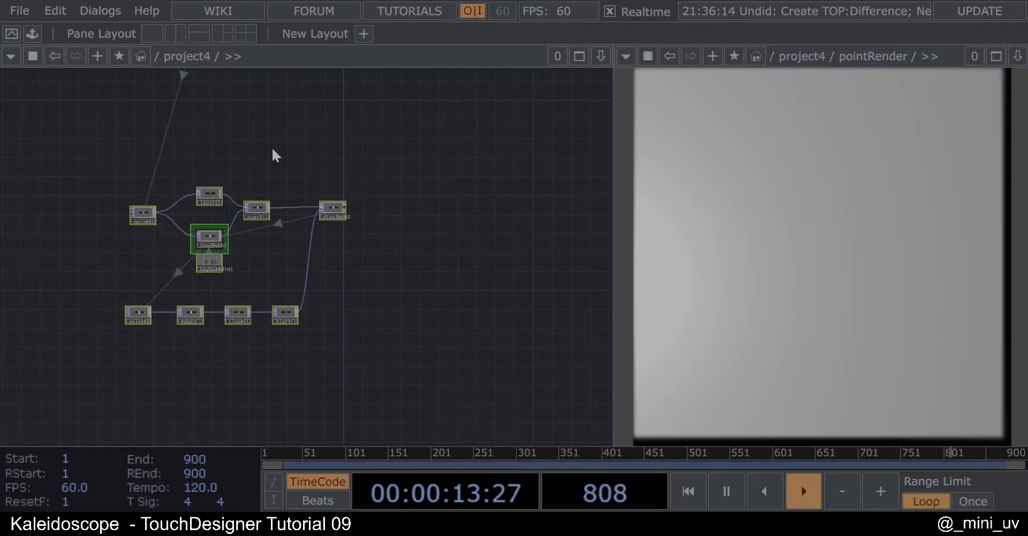
Create a Select TOP, select2, that pulls in edge1's image
{"action": "double_click", "coordinate": [273, 149]}
{"action": "type", "text": "se"}
{"action": "left_click", "coordinate": [394, 441]}
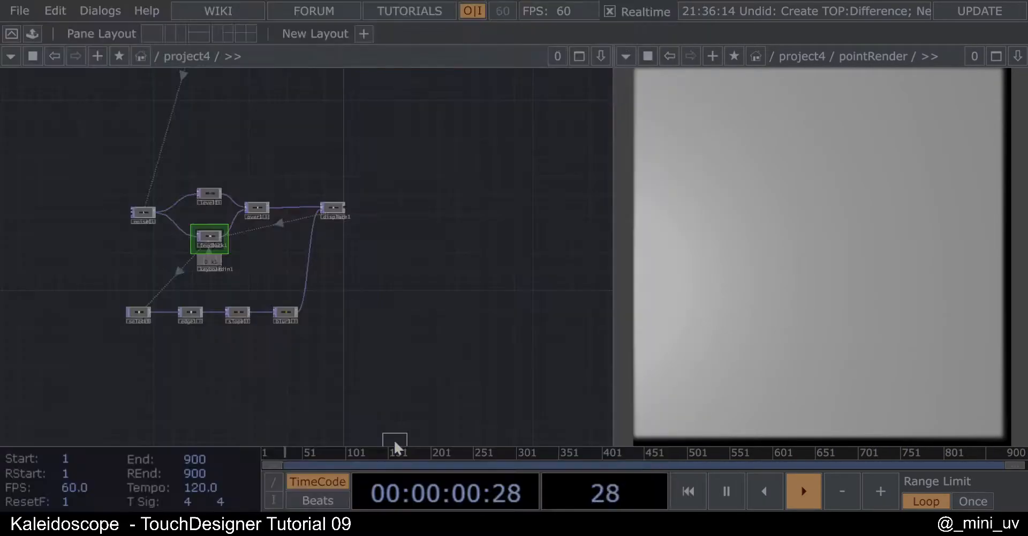
{"action": "left_click", "coordinate": [224, 120]}
{"action": "left_click_drag", "start_coordinate": [193, 314], "coordinate": [231, 127]}
{"action": "left_click_drag", "start_coordinate": [131, 158], "coordinate": [56, 160]}
{"action": "key", "text": "ctrl+z"}
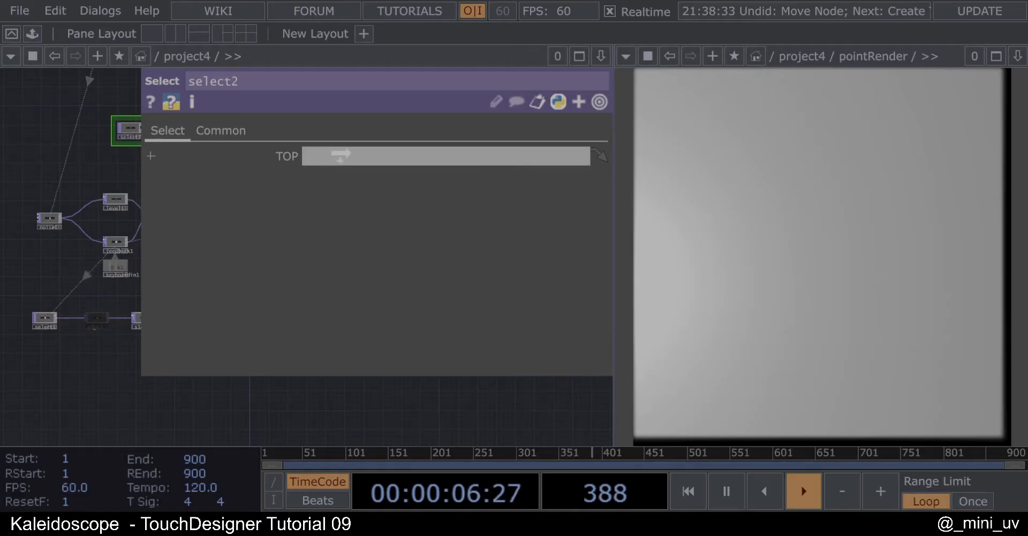
{"action": "left_click_drag", "start_coordinate": [341, 155], "coordinate": [340, 156]}
{"action": "left_click", "coordinate": [100, 159]}
Move select2 up near reorder1 and wire it into reorder1's second input
{"action": "left_click_drag", "start_coordinate": [190, 77], "coordinate": [280, 214]}
{"action": "scroll", "coordinate": [279, 214], "scroll_direction": "up", "scroll_amount": 4}
{"action": "left_click_drag", "start_coordinate": [193, 305], "coordinate": [192, 186]}
{"action": "left_click_drag", "start_coordinate": [284, 187], "coordinate": [221, 321]}
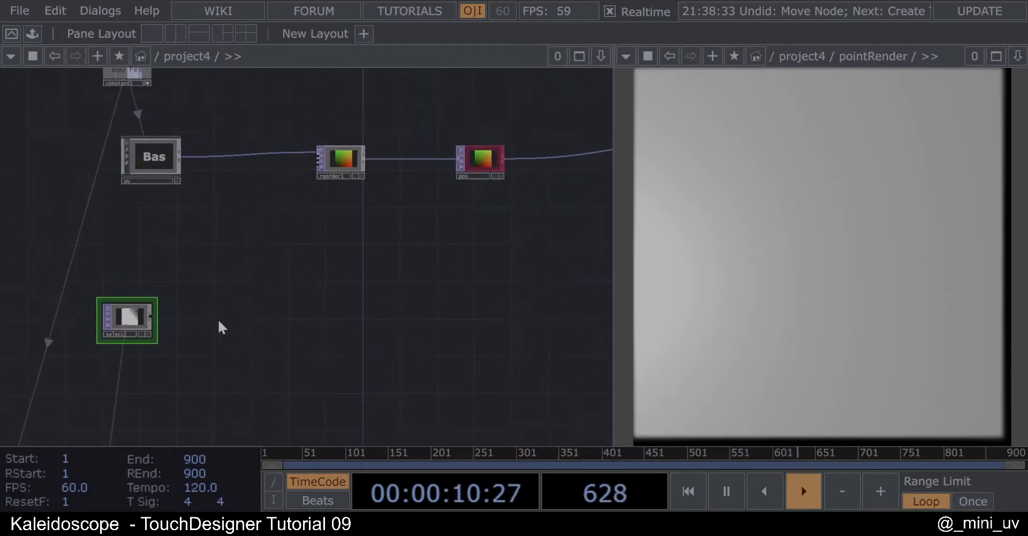
{"action": "left_click_drag", "start_coordinate": [165, 307], "coordinate": [150, 330]}
{"action": "left_click", "coordinate": [144, 336]}
{"action": "scroll", "coordinate": [300, 174], "scroll_direction": "up", "scroll_amount": 3}
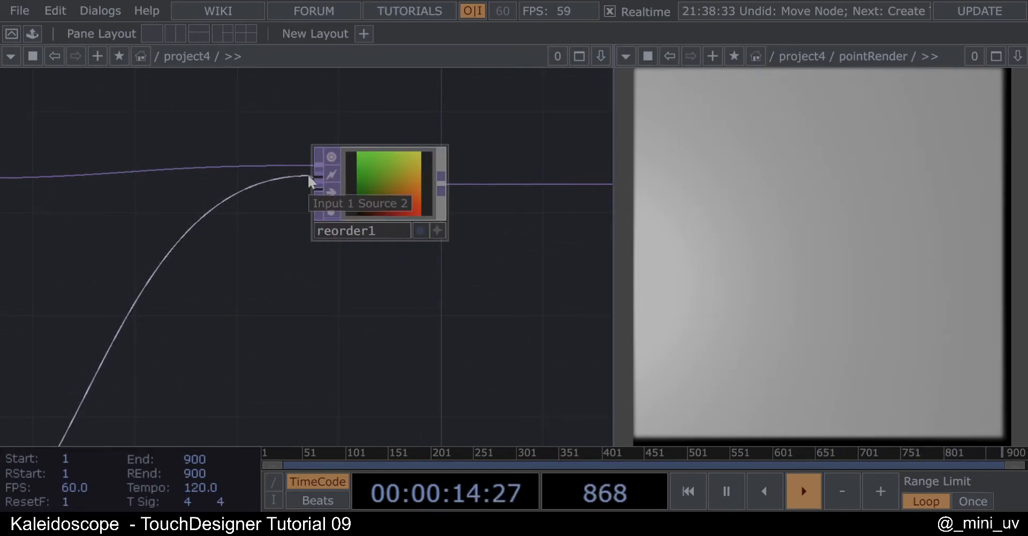
{"action": "left_click", "coordinate": [308, 173]}
{"action": "scroll", "coordinate": [308, 176], "scroll_direction": "down", "scroll_amount": 2}
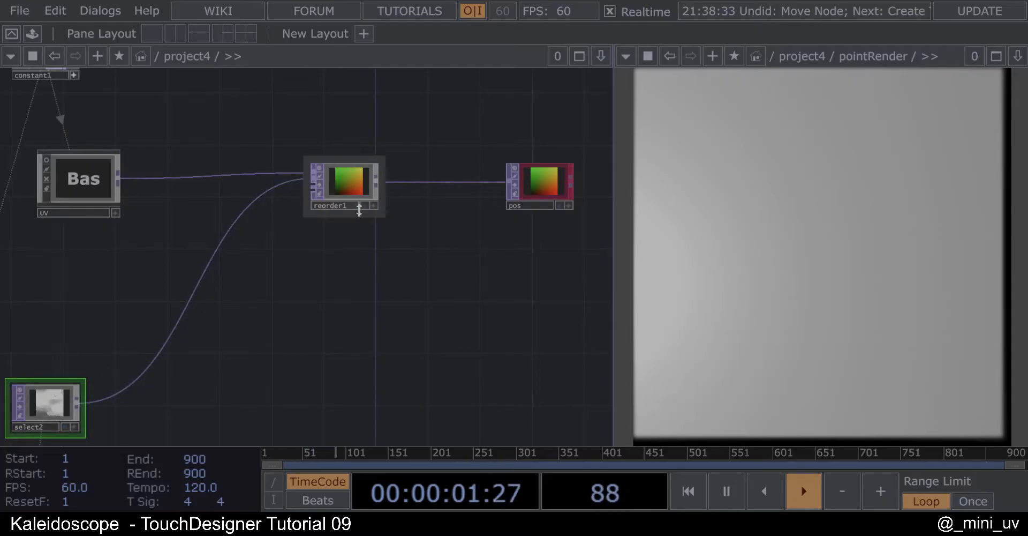
{"action": "scroll", "coordinate": [355, 181], "scroll_direction": "up", "scroll_amount": 2}
{"action": "left_click", "coordinate": [356, 185]}
Set reorder1's Output Blue to take Input 2's Red channel
{"action": "key", "text": "p"}
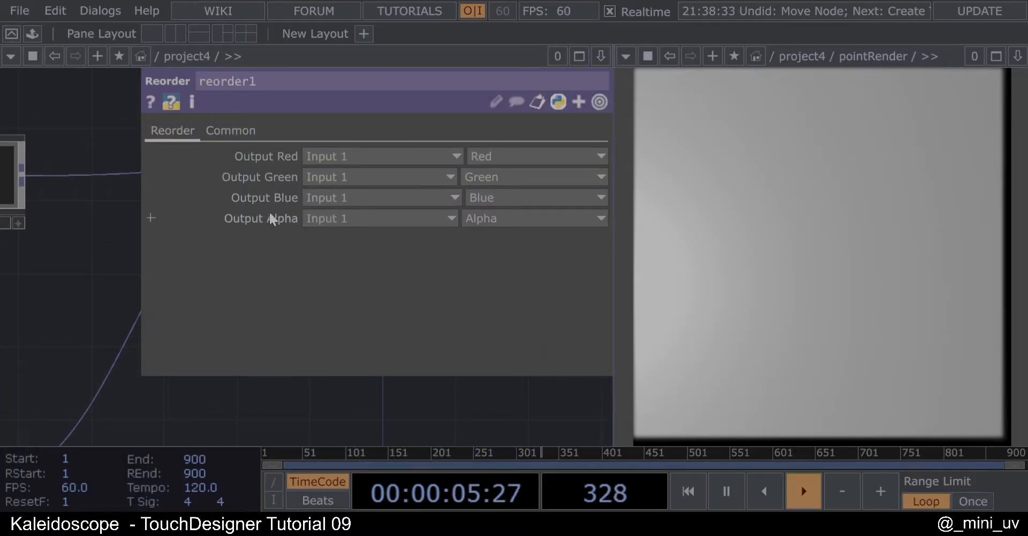
{"action": "left_click", "coordinate": [381, 215]}
{"action": "left_click", "coordinate": [334, 238]}
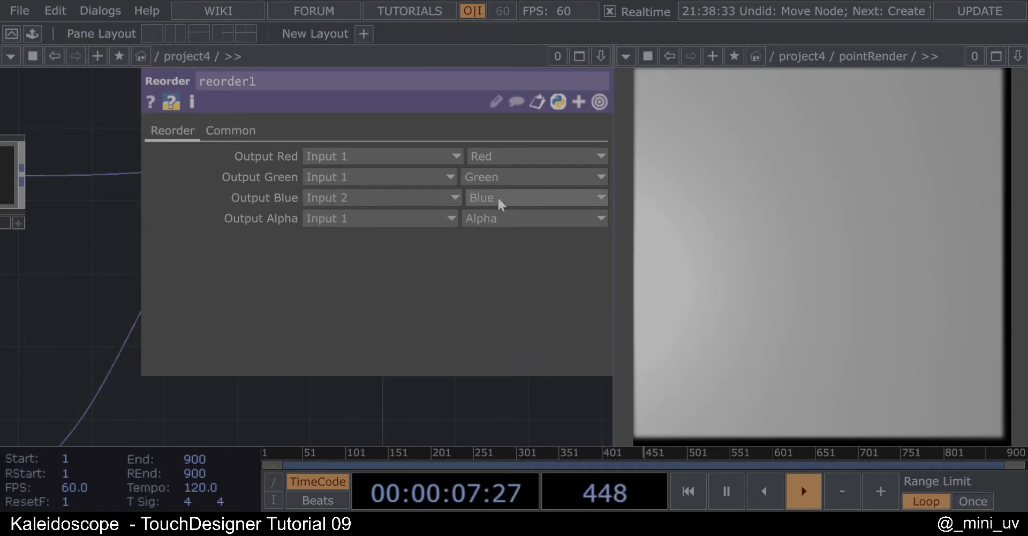
{"action": "left_click", "coordinate": [498, 195]}
{"action": "left_click", "coordinate": [493, 238]}
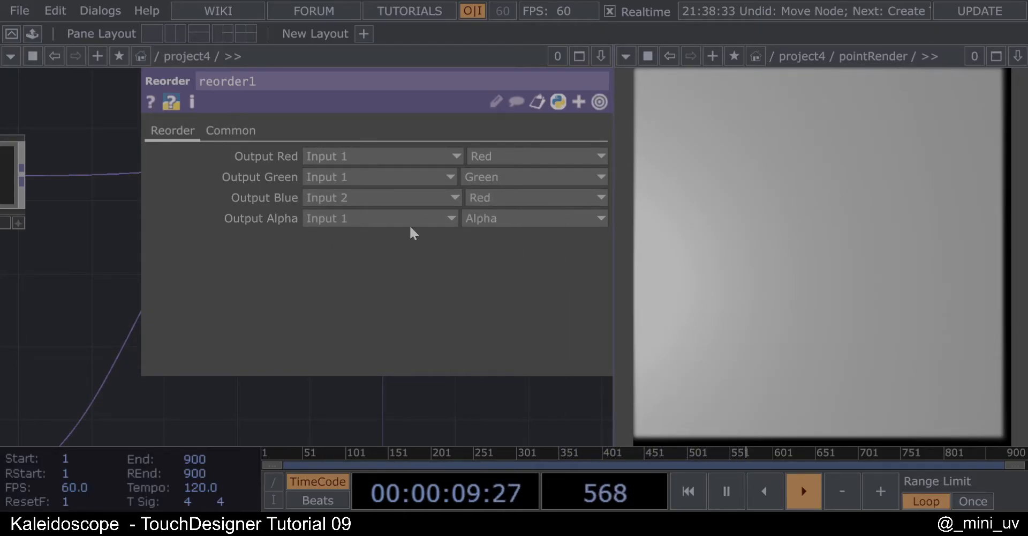
Set reorder1's Pixel Format to 32-bit float (RGBA) on the Common page
{"action": "left_click", "coordinate": [232, 134]}
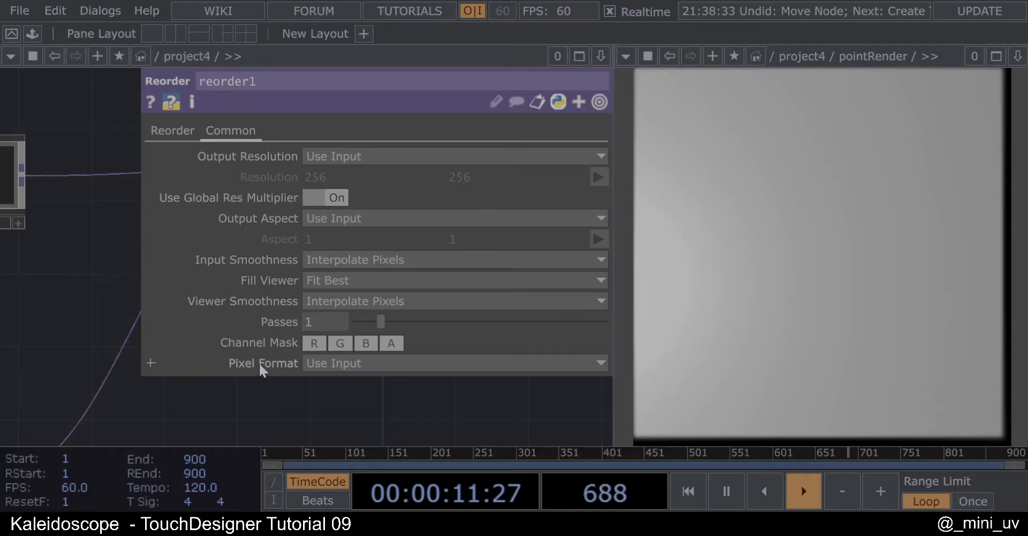
{"action": "left_click", "coordinate": [326, 359]}
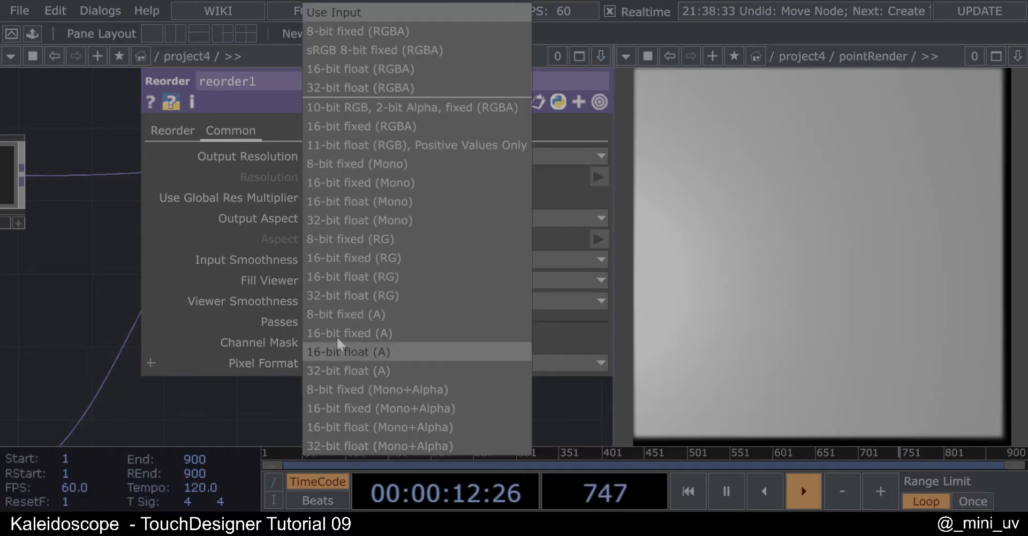
{"action": "left_click", "coordinate": [348, 87]}
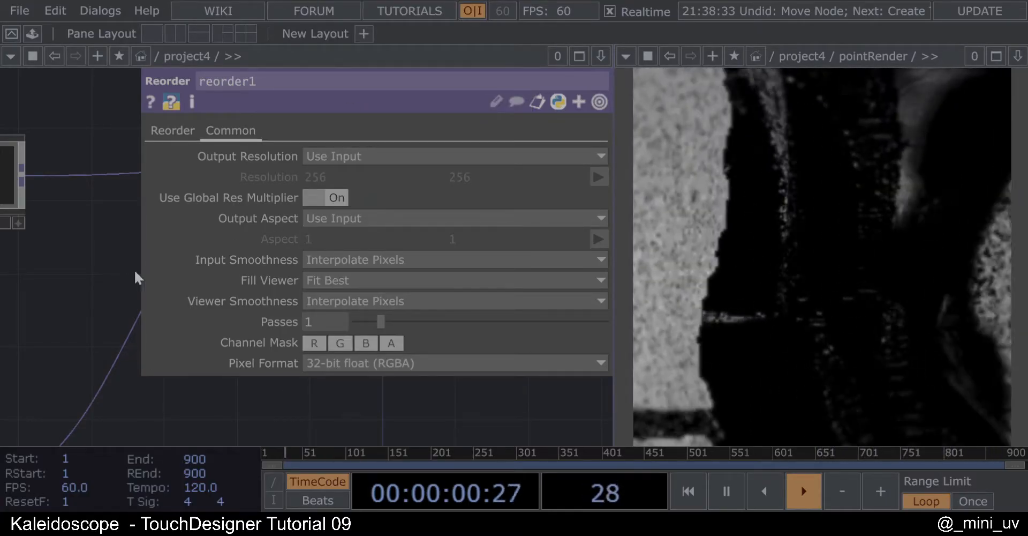
{"action": "key", "text": "p"}
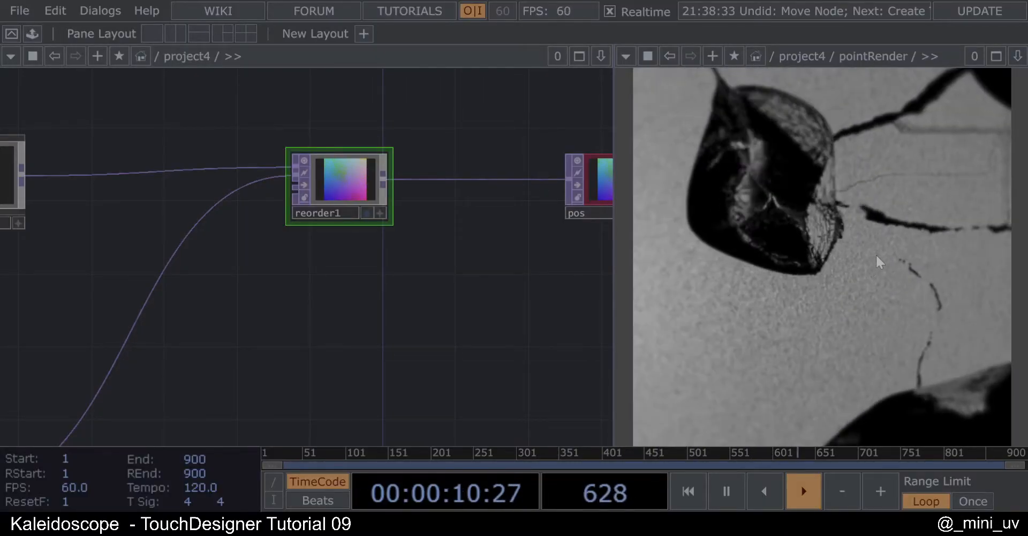
{"action": "scroll", "coordinate": [482, 163], "scroll_direction": "down", "scroll_amount": 5}
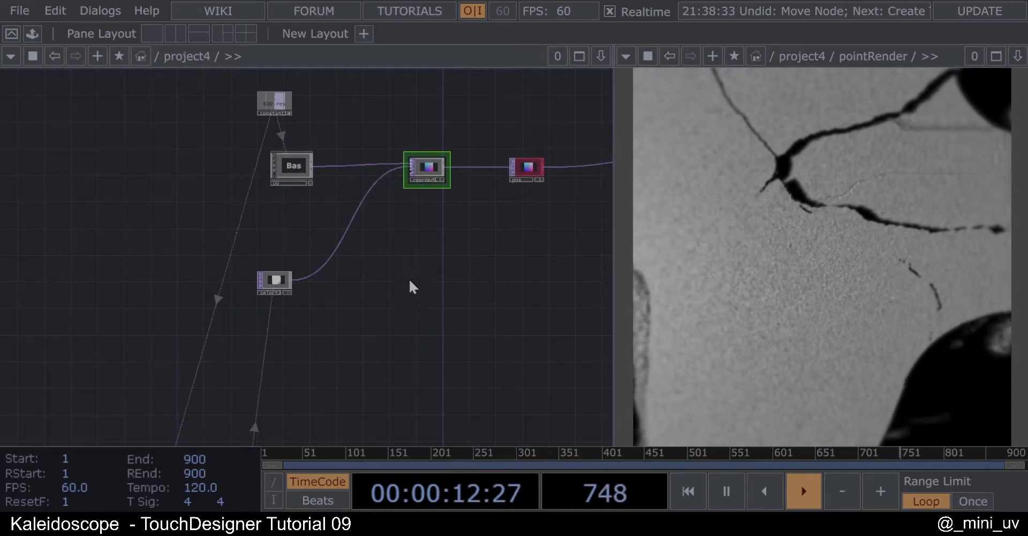
{"action": "scroll", "coordinate": [350, 297], "scroll_direction": "up", "scroll_amount": 5}
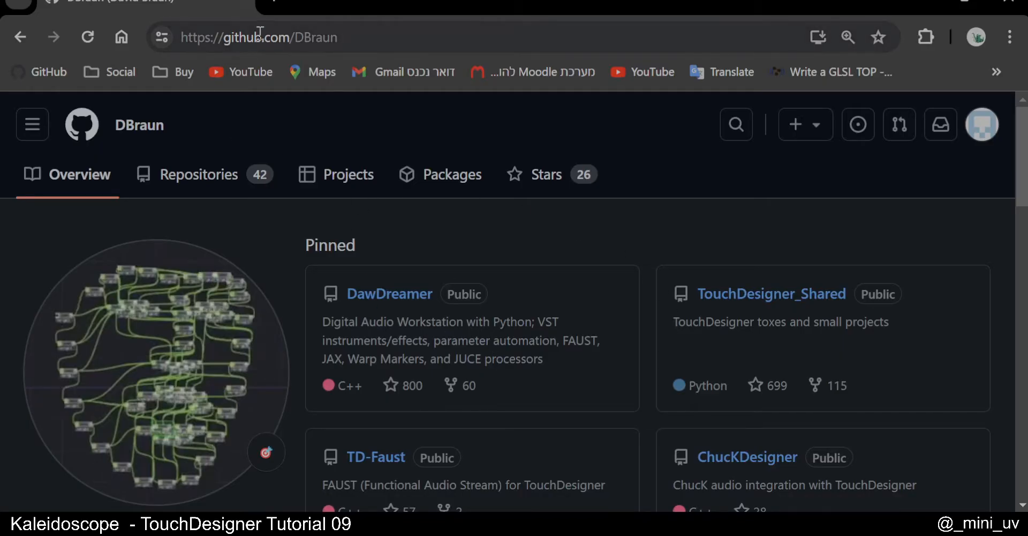
Select the GitHub profile URL in the address bar, then minimize the browser
{"action": "left_click_drag", "start_coordinate": [344, 37], "coordinate": [212, 37]}
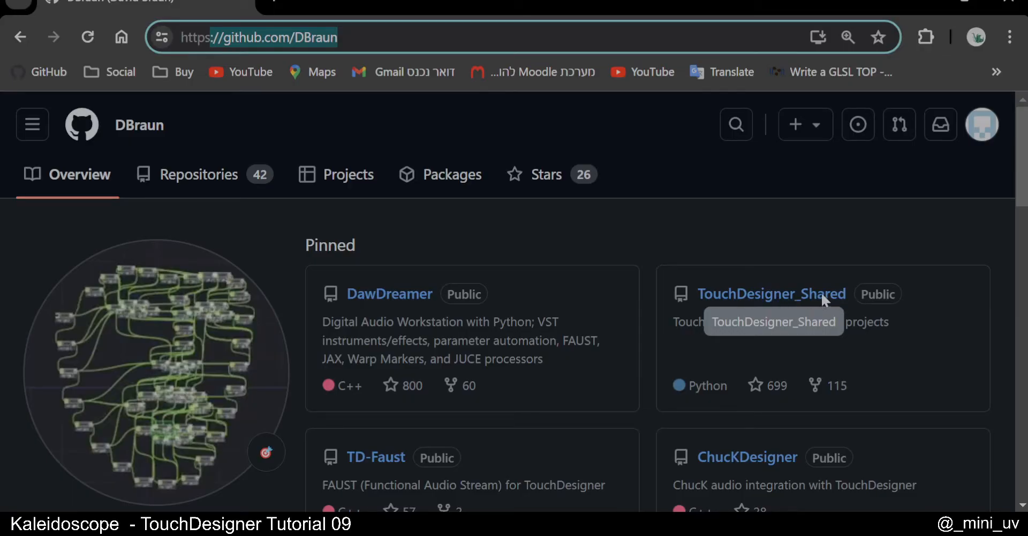
{"action": "left_click", "coordinate": [921, 6]}
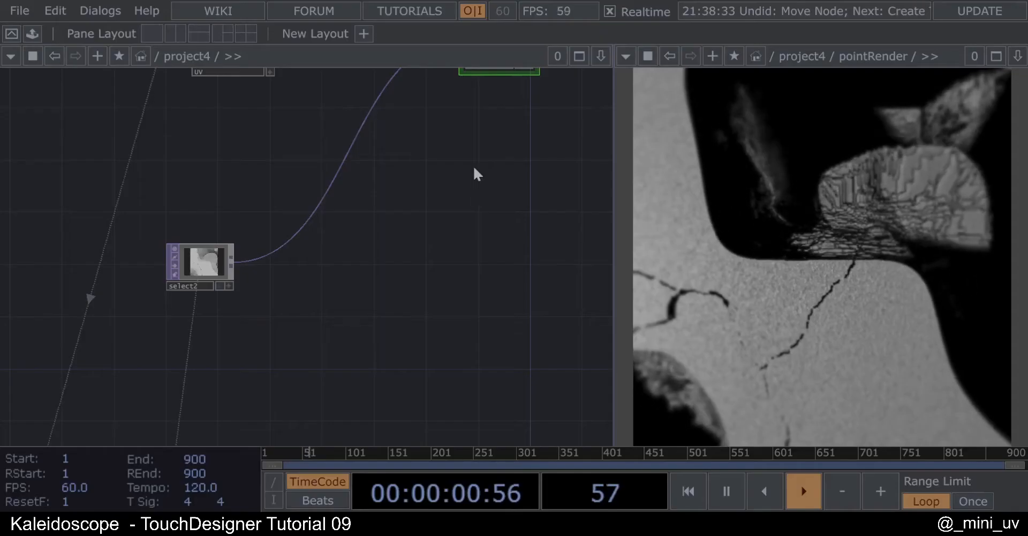
Open the Palette and expand TouchDesigner_Shared > TOPs
{"action": "left_click", "coordinate": [32, 34]}
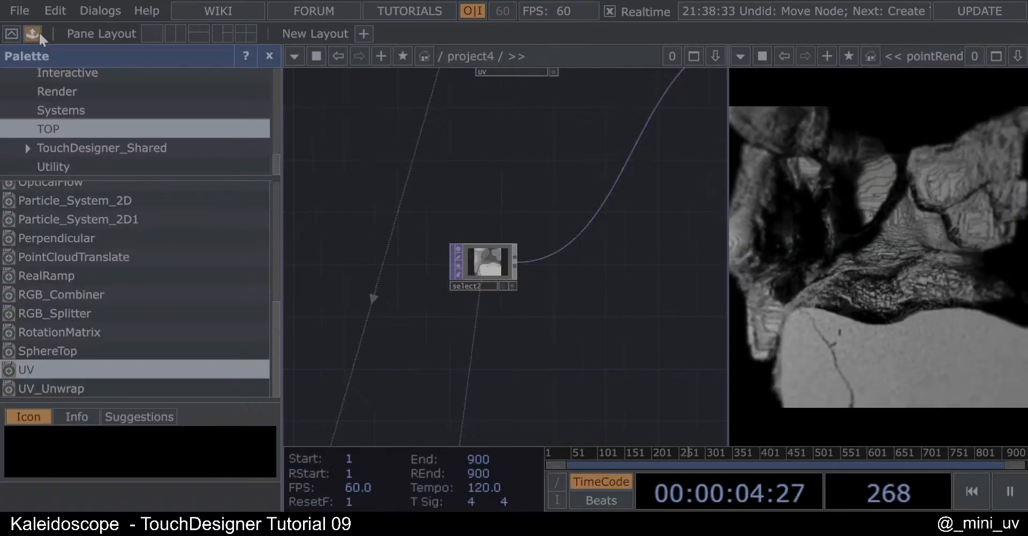
{"action": "mouse_move", "coordinate": [115, 185]}
{"action": "left_mouse_down"}
{"action": "mouse_move", "coordinate": [118, 210]}
{"action": "mouse_move", "coordinate": [122, 167]}
{"action": "left_mouse_up"}
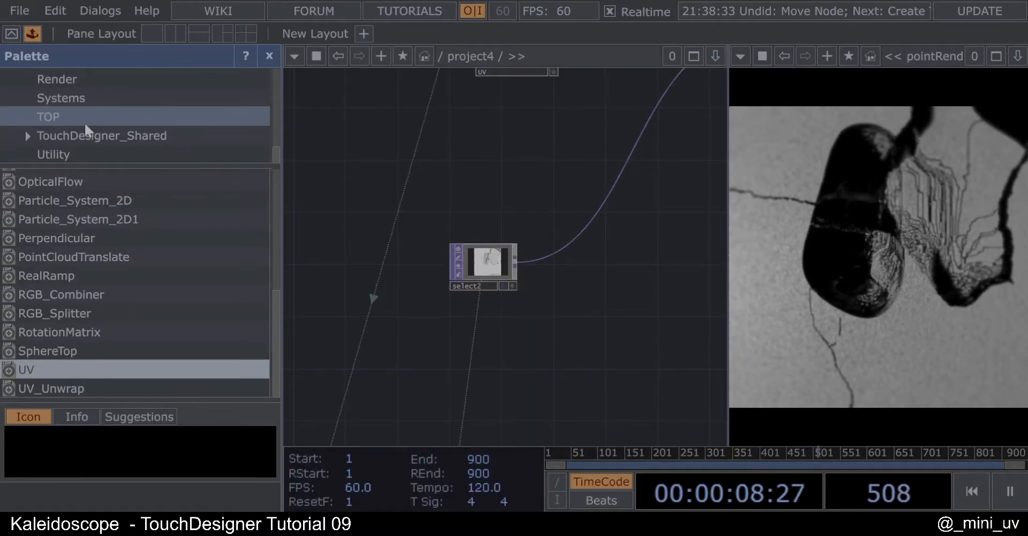
{"action": "left_click_drag", "start_coordinate": [120, 168], "coordinate": [121, 283]}
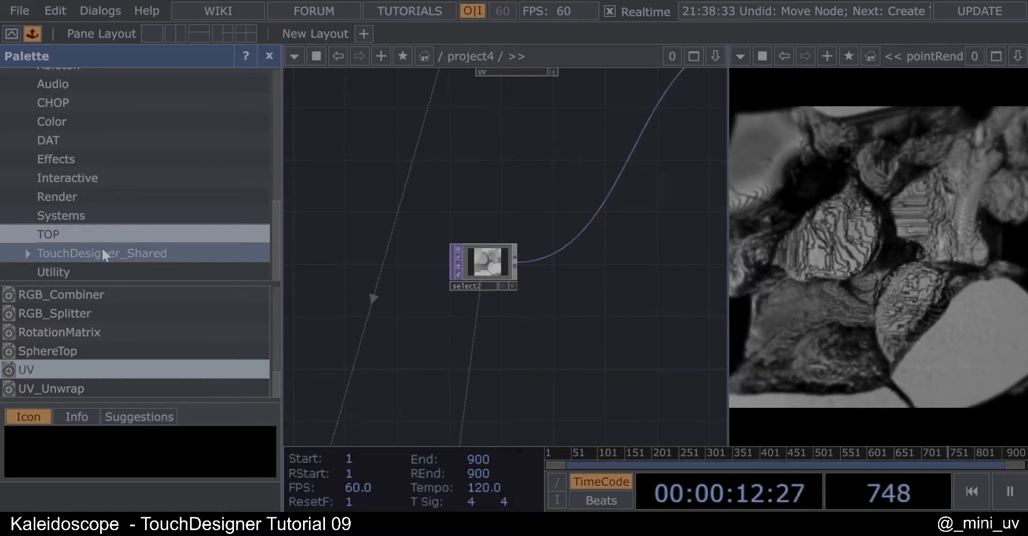
{"action": "left_click", "coordinate": [99, 252]}
{"action": "scroll", "coordinate": [126, 139], "scroll_direction": "up", "scroll_amount": 5}
{"action": "scroll", "coordinate": [123, 156], "scroll_direction": "down", "scroll_amount": 5}
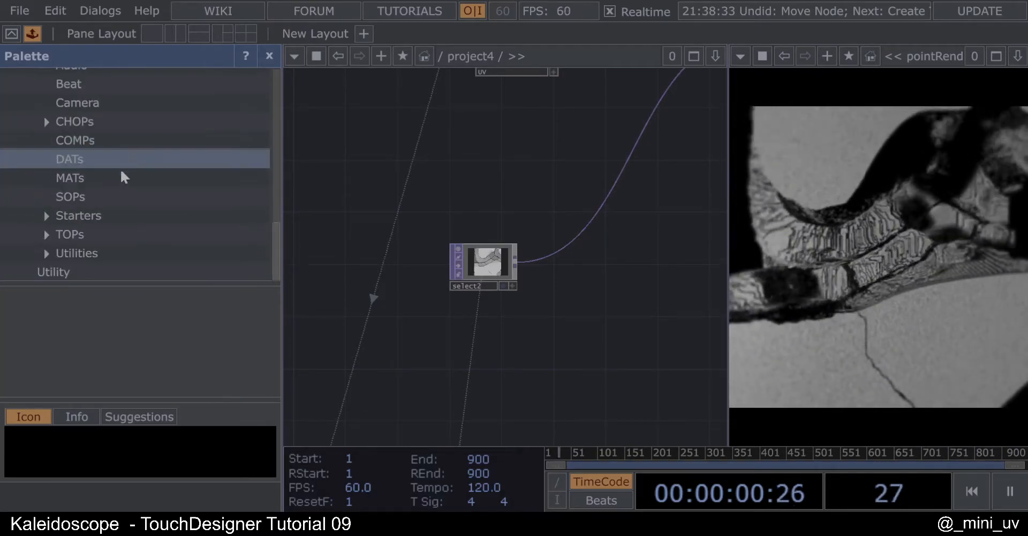
{"action": "left_click", "coordinate": [65, 236]}
{"action": "left_click_drag", "start_coordinate": [97, 281], "coordinate": [98, 156]}
{"action": "scroll", "coordinate": [94, 267], "scroll_direction": "up", "scroll_amount": 10}
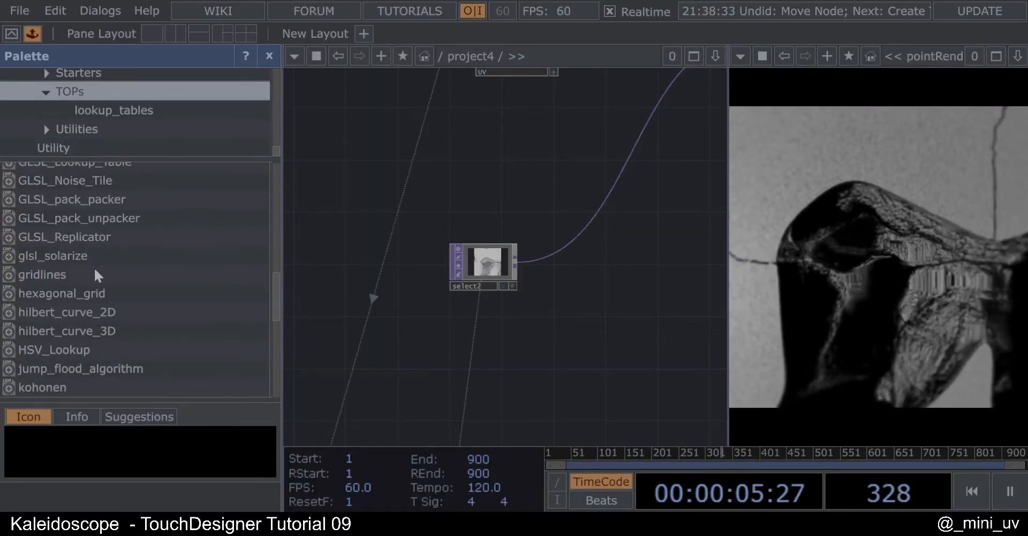
Place a GLSL_Kaleidoscope component in the network and wire select2 into it
{"action": "left_click_drag", "start_coordinate": [87, 330], "coordinate": [557, 266]}
{"action": "left_click", "coordinate": [269, 56]}
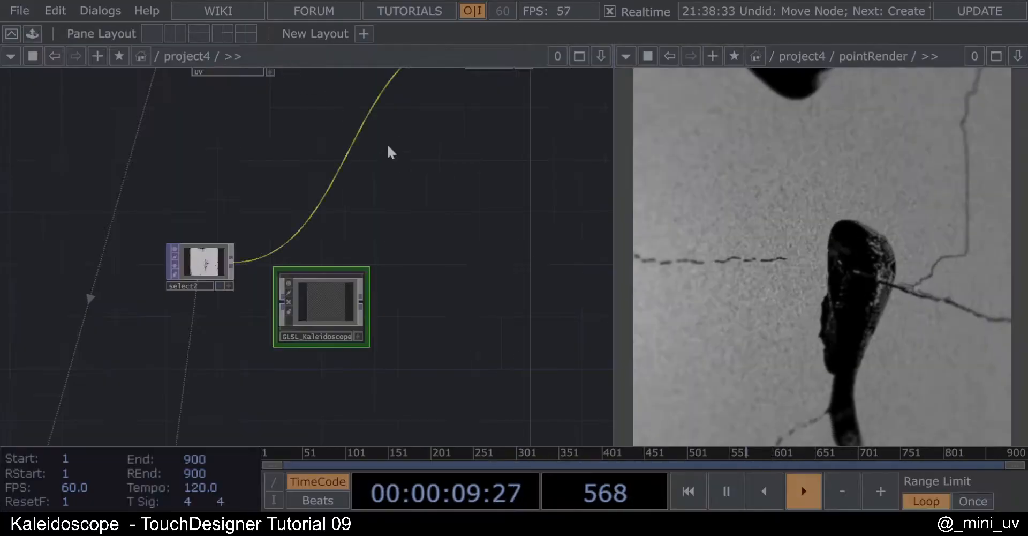
{"action": "scroll", "coordinate": [275, 266], "scroll_direction": "up", "scroll_amount": 3}
{"action": "left_click_drag", "start_coordinate": [156, 260], "coordinate": [266, 350]}
Route GLSL_Kaleidoscope's output downstream, place it beside select2, and set Kaleido Number to 2
{"action": "scroll", "coordinate": [386, 359], "scroll_direction": "up", "scroll_amount": 5}
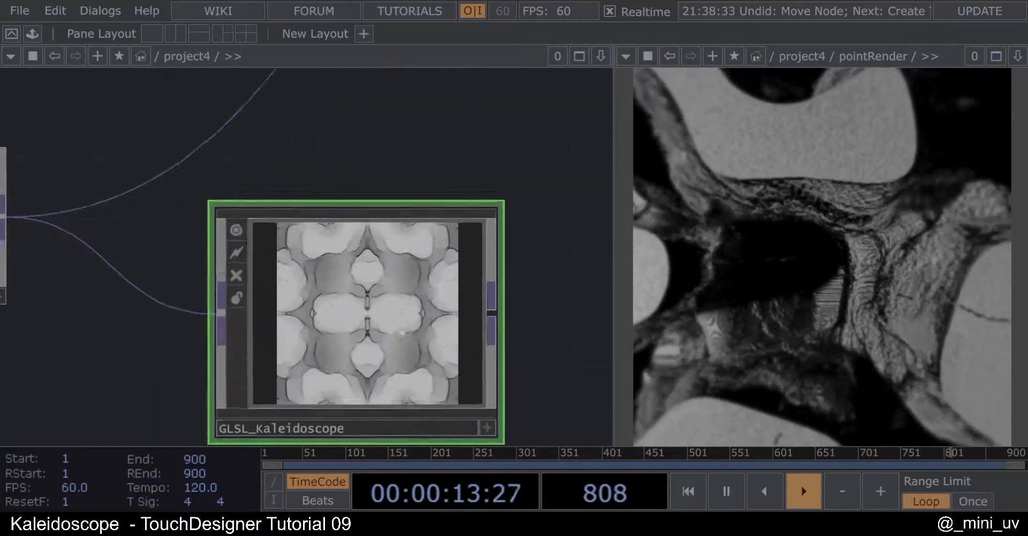
{"action": "scroll", "coordinate": [340, 257], "scroll_direction": "down", "scroll_amount": 5}
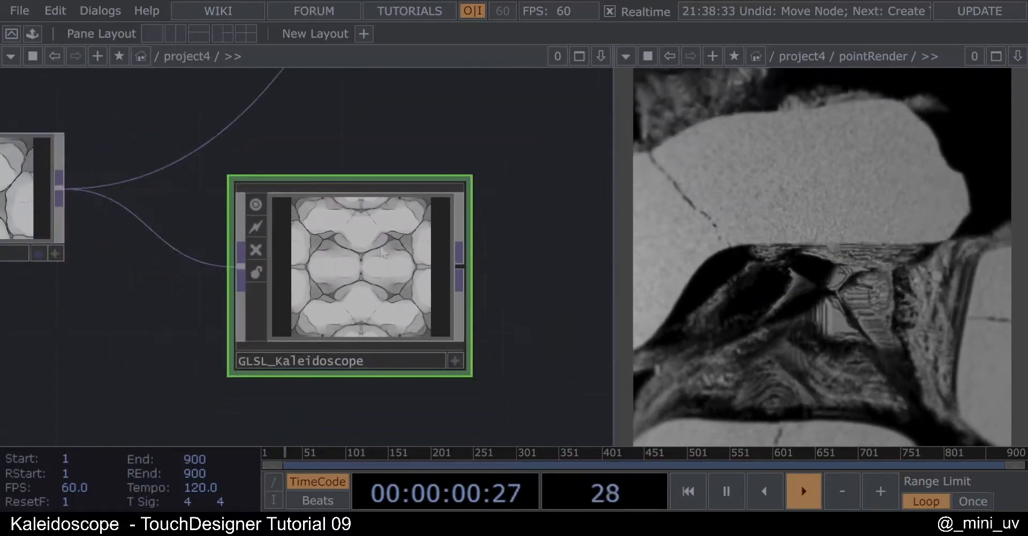
{"action": "scroll", "coordinate": [373, 257], "scroll_direction": "down", "scroll_amount": 2}
{"action": "left_click_drag", "start_coordinate": [417, 252], "coordinate": [376, 103]}
{"action": "left_click_drag", "start_coordinate": [386, 235], "coordinate": [349, 199]}
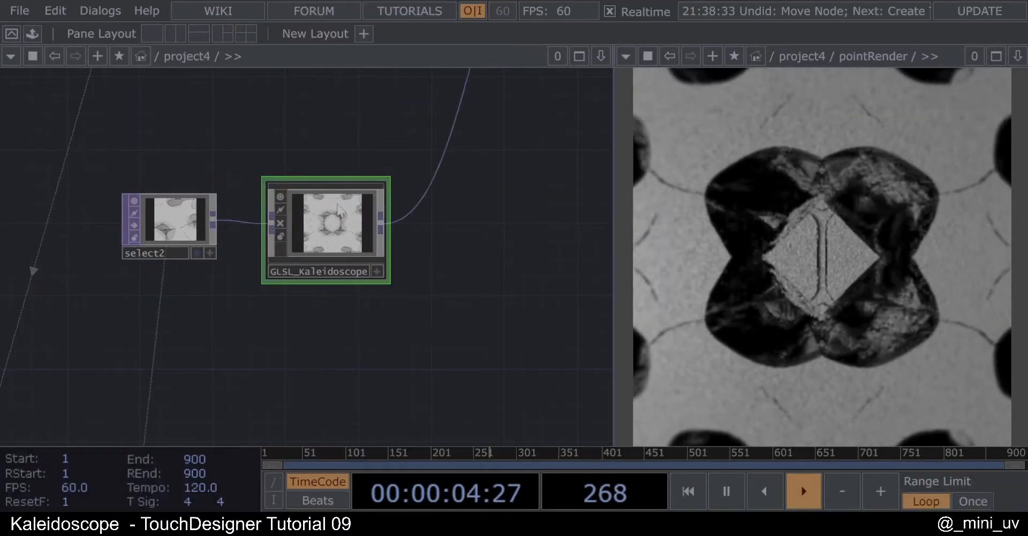
{"action": "key", "text": "p"}
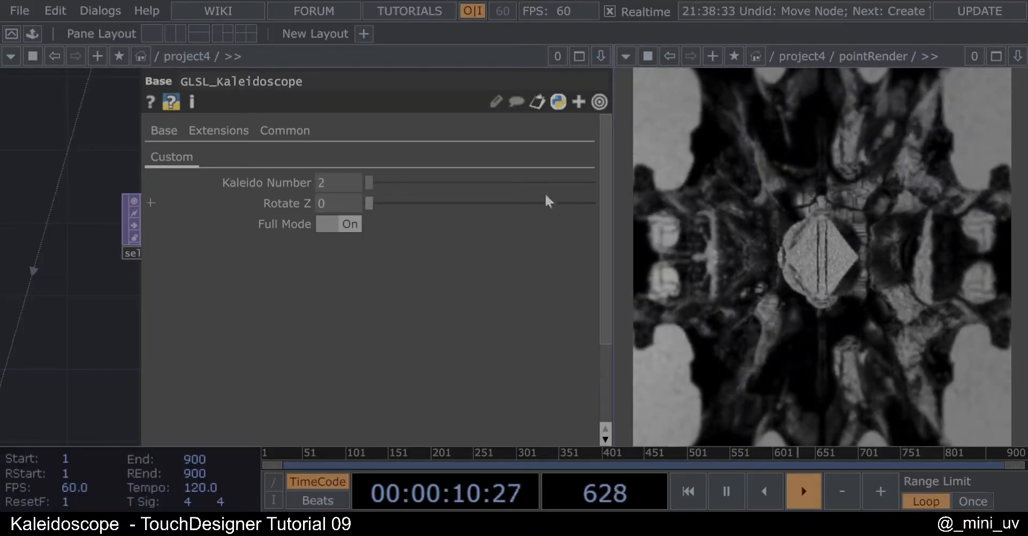
{"action": "left_click_drag", "start_coordinate": [450, 183], "coordinate": [356, 189]}
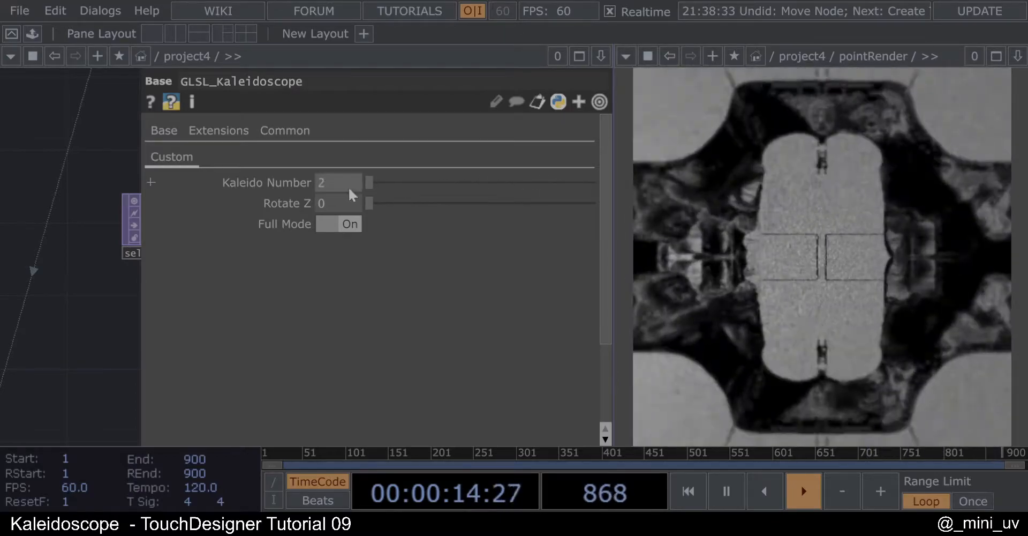
Insert a Blur TOP, blur2, on the wire after GLSL_Kaleidoscope
{"action": "key", "text": "p"}
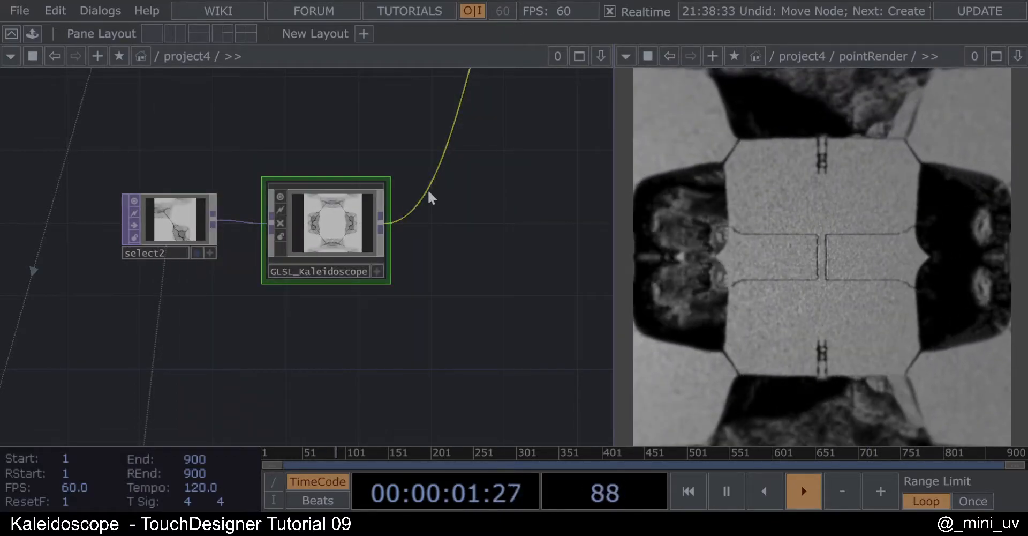
{"action": "right_click", "coordinate": [428, 188]}
{"action": "left_click", "coordinate": [452, 175]}
{"action": "type", "text": "blu"}
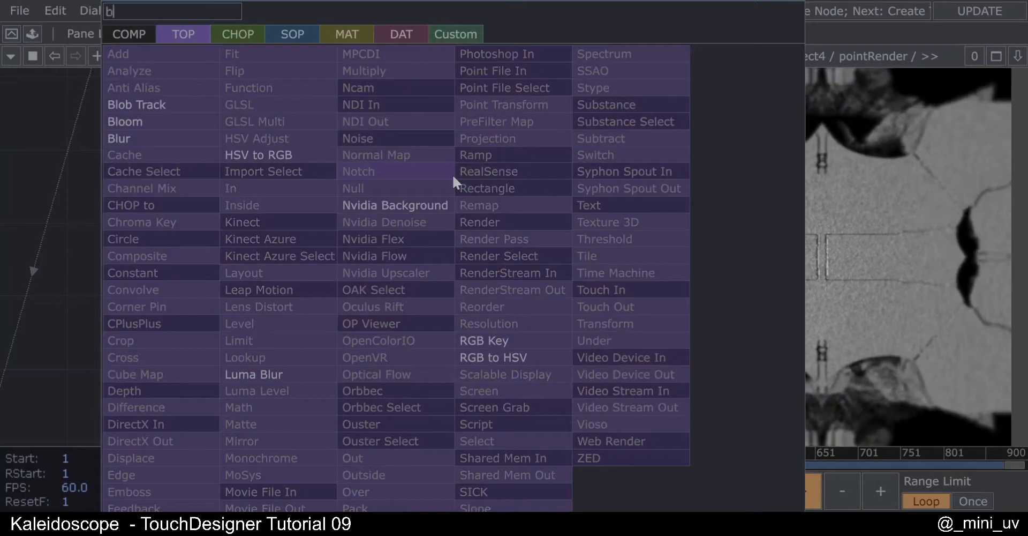
{"action": "left_click", "coordinate": [187, 137]}
{"action": "left_click", "coordinate": [468, 220]}
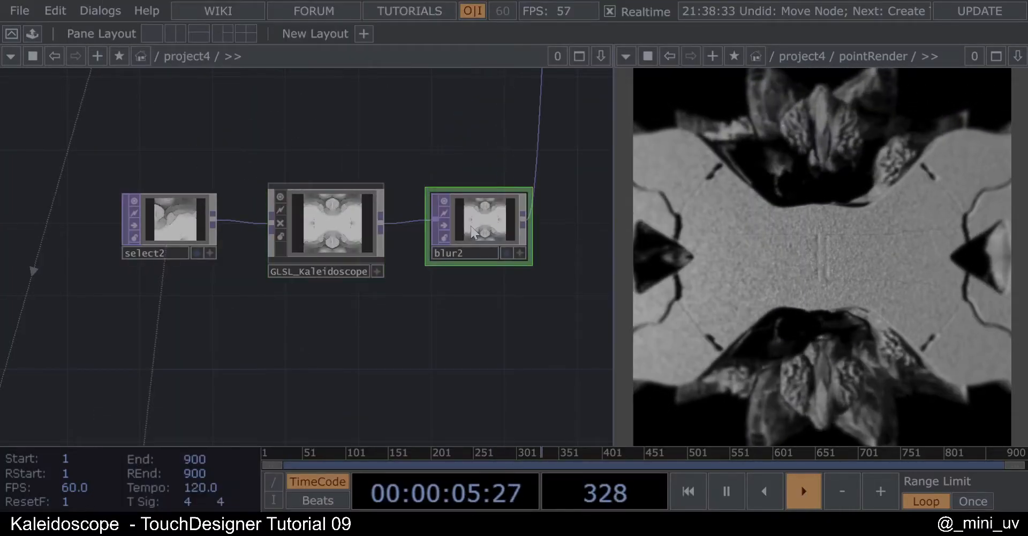
Set blur2's Filter Size to 5
{"action": "key", "text": "p"}
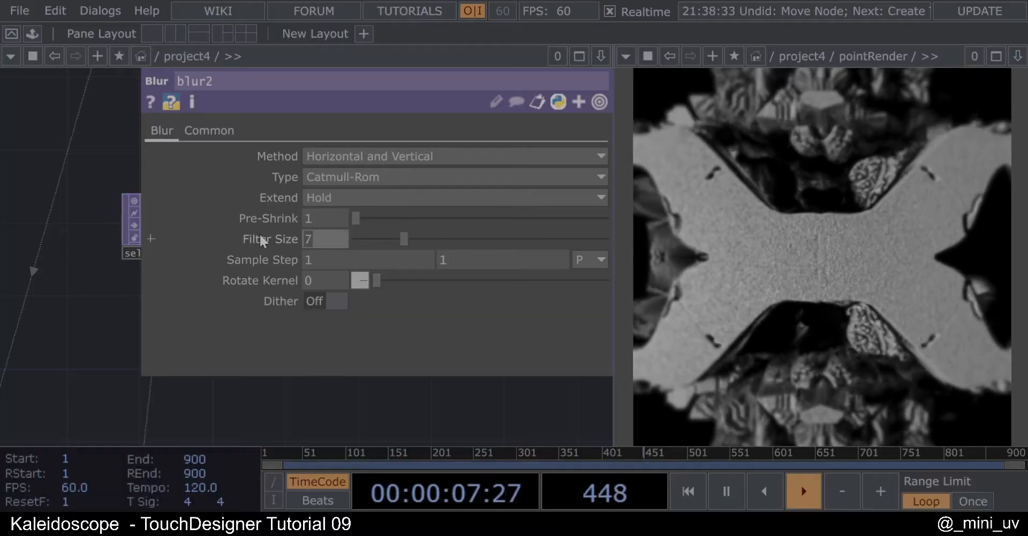
{"action": "type", "text": "5"}
{"action": "left_click", "coordinate": [92, 139]}
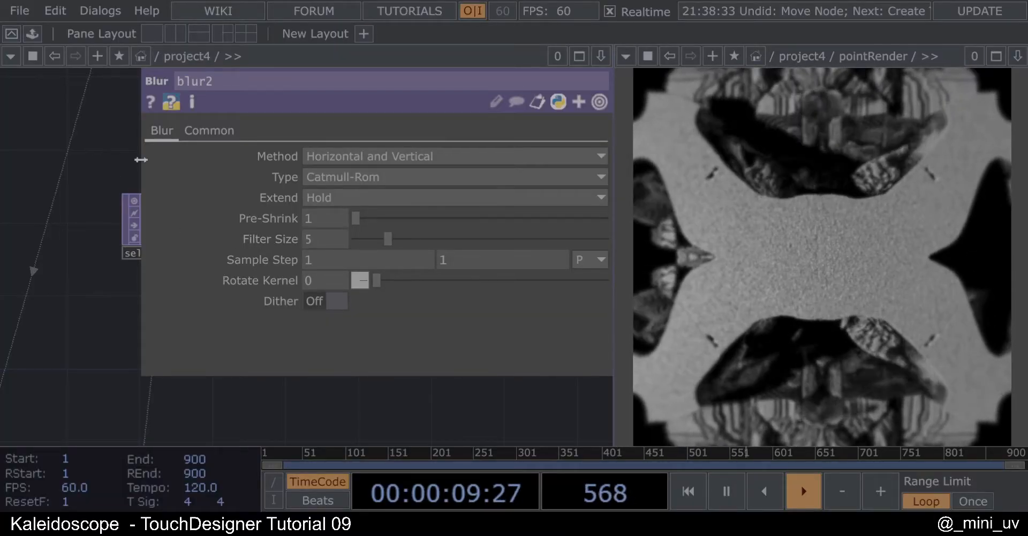
{"action": "key", "text": "p"}
{"action": "scroll", "coordinate": [448, 175], "scroll_direction": "down", "scroll_amount": 5}
{"action": "left_click_drag", "start_coordinate": [487, 285], "coordinate": [381, 243]}
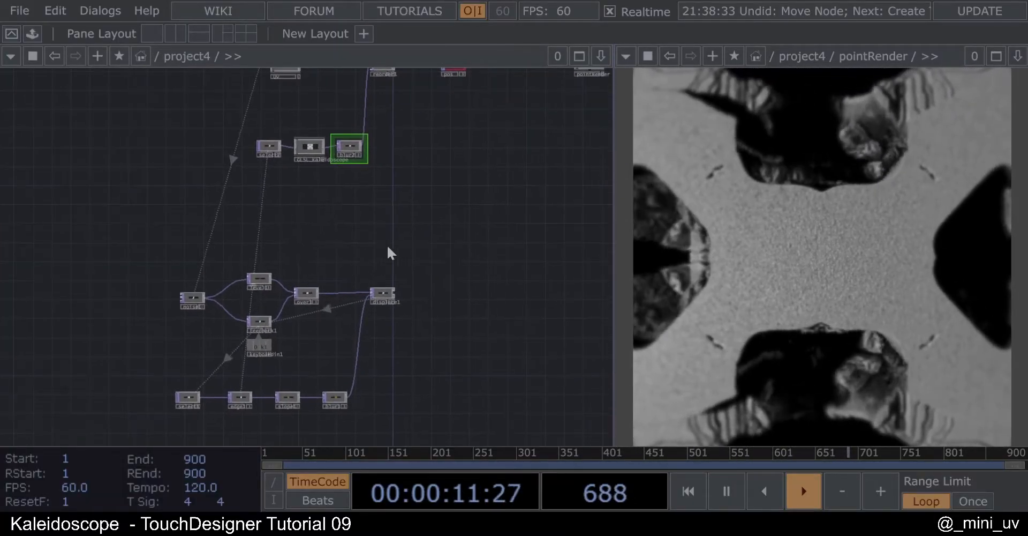
{"action": "scroll", "coordinate": [451, 323], "scroll_direction": "down", "scroll_amount": 5}
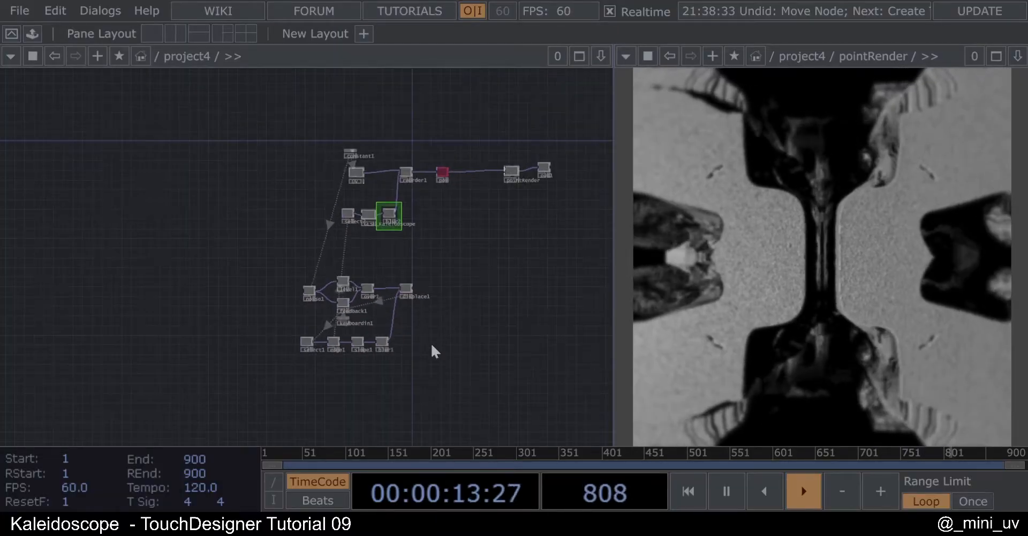
Try a Strength of 50 on slope1, then lower it to about 1.19
{"action": "scroll", "coordinate": [420, 359], "scroll_direction": "up", "scroll_amount": 3}
{"action": "scroll", "coordinate": [337, 351], "scroll_direction": "up", "scroll_amount": 8}
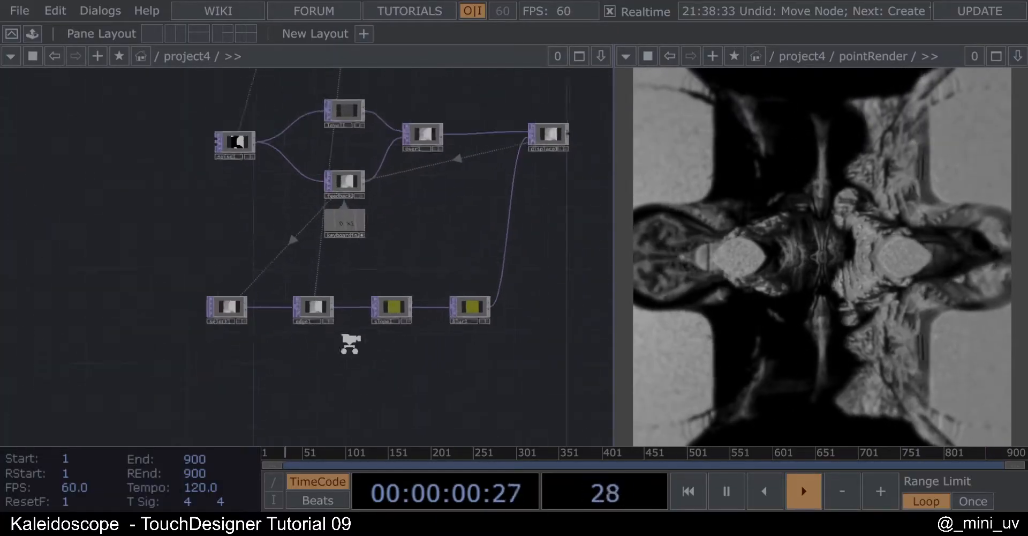
{"action": "left_click", "coordinate": [458, 273]}
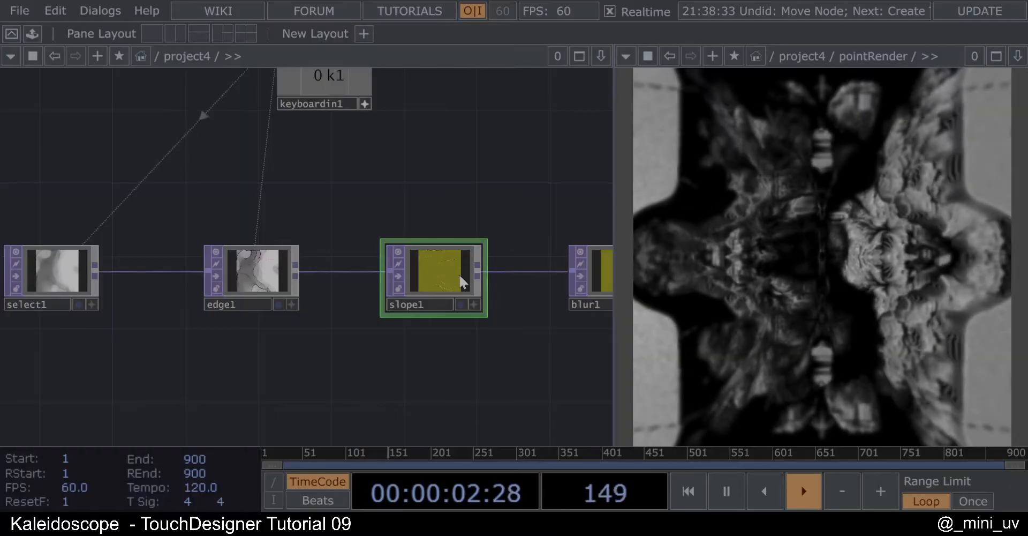
{"action": "key", "text": "p"}
{"action": "left_click", "coordinate": [314, 277]}
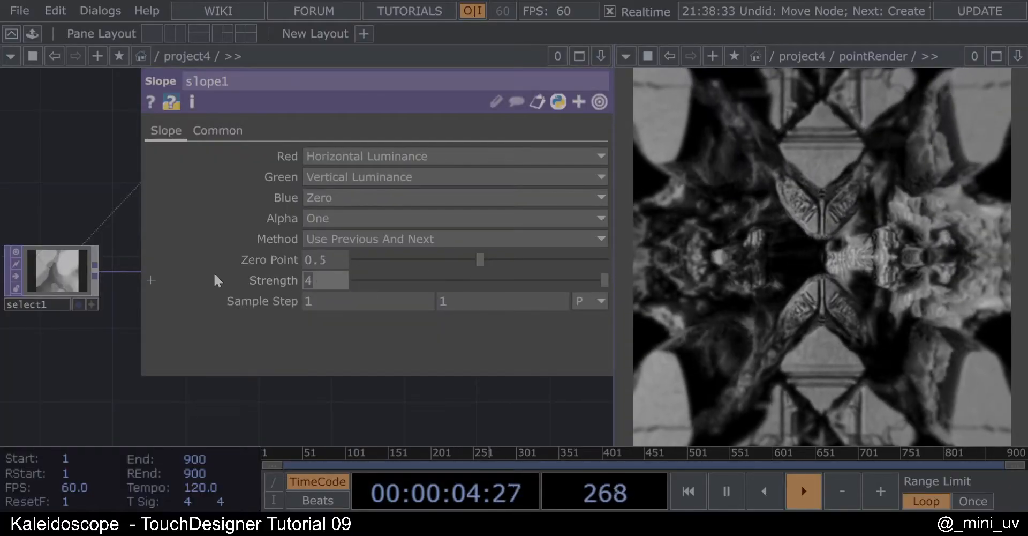
{"action": "type", "text": "50"}
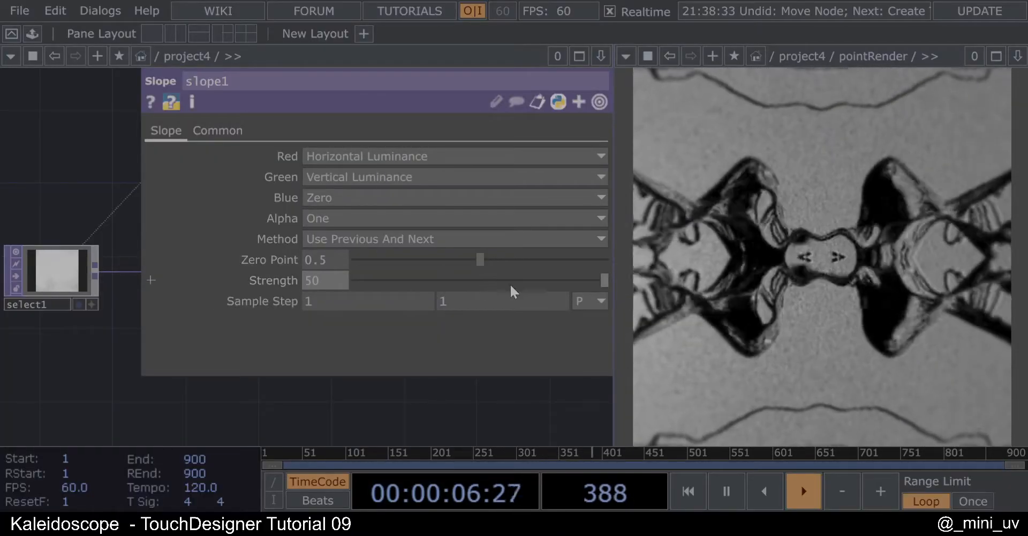
{"action": "left_click_drag", "start_coordinate": [547, 273], "coordinate": [649, 283]}
{"action": "left_click_drag", "start_coordinate": [120, 181], "coordinate": [133, 181]}
{"action": "key", "text": "p"}
{"action": "middle_click_drag", "start_coordinate": [477, 189], "coordinate": [465, 251]}
{"action": "key", "text": "Tab"}
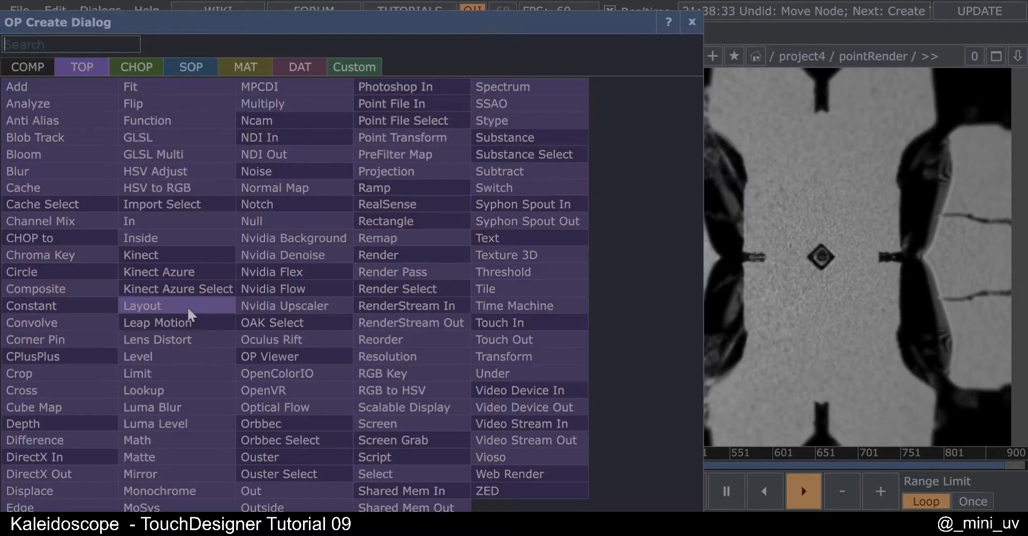
Add an Audio File In CHOP, audiofilein1, to the network
{"action": "left_click", "coordinate": [142, 70]}
{"action": "left_click", "coordinate": [85, 239]}
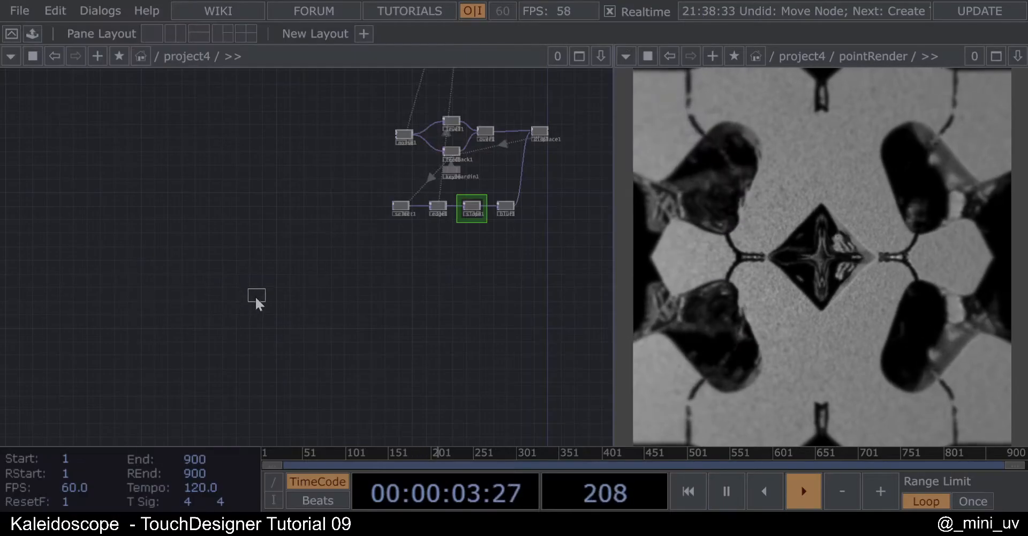
{"action": "left_click", "coordinate": [252, 300]}
{"action": "scroll", "coordinate": [252, 300], "scroll_direction": "up", "scroll_amount": 10}
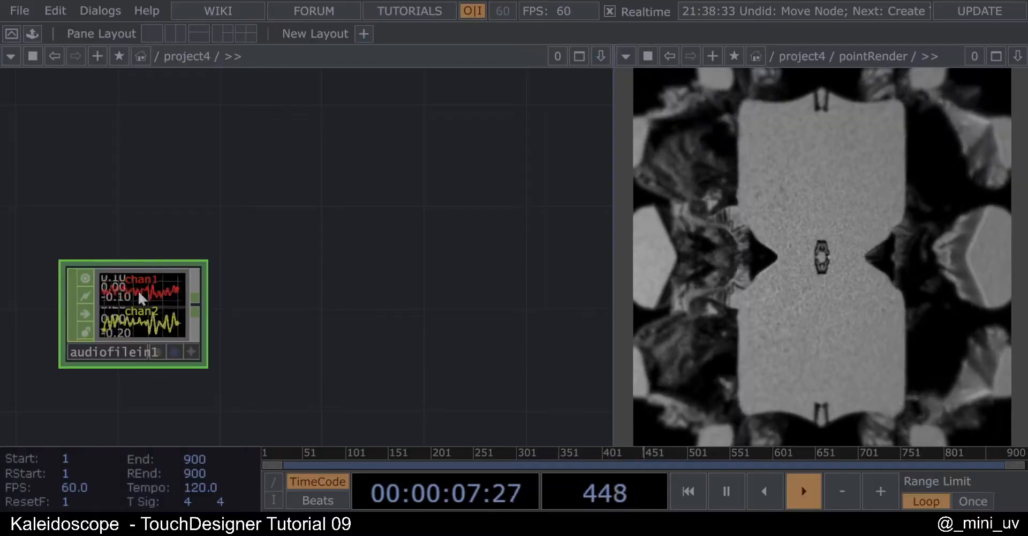
Append a Math CHOP, math1, after audiofilein1 with Combine CHOPs set to Add
{"action": "right_click", "coordinate": [196, 307]}
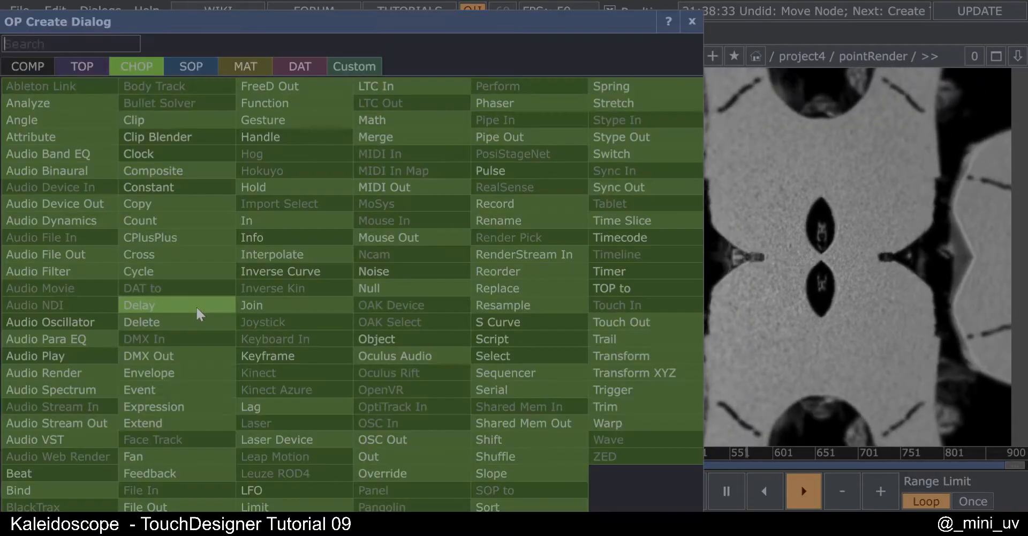
{"action": "type", "text": "ma"}
{"action": "left_click", "coordinate": [383, 112]}
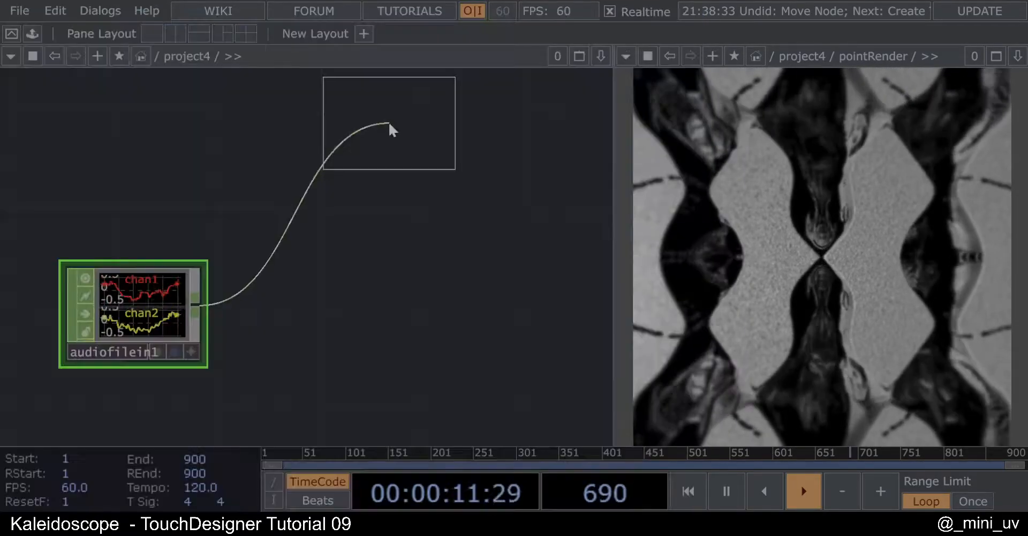
{"action": "left_click", "coordinate": [435, 209]}
{"action": "key", "text": "p"}
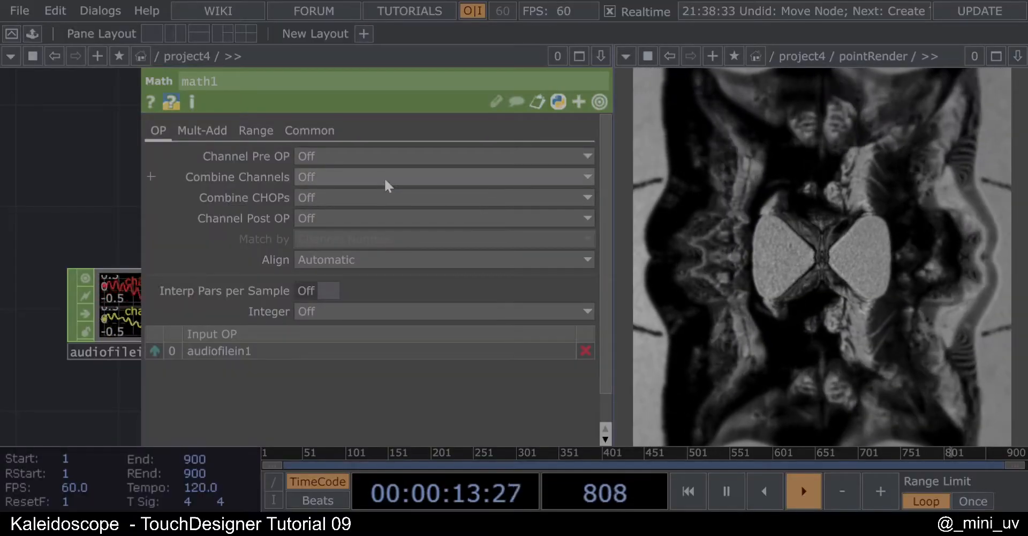
{"action": "left_click", "coordinate": [332, 197]}
{"action": "left_click", "coordinate": [329, 215]}
{"action": "key", "text": "p"}
{"action": "scroll", "coordinate": [241, 223], "scroll_direction": "down", "scroll_amount": 3}
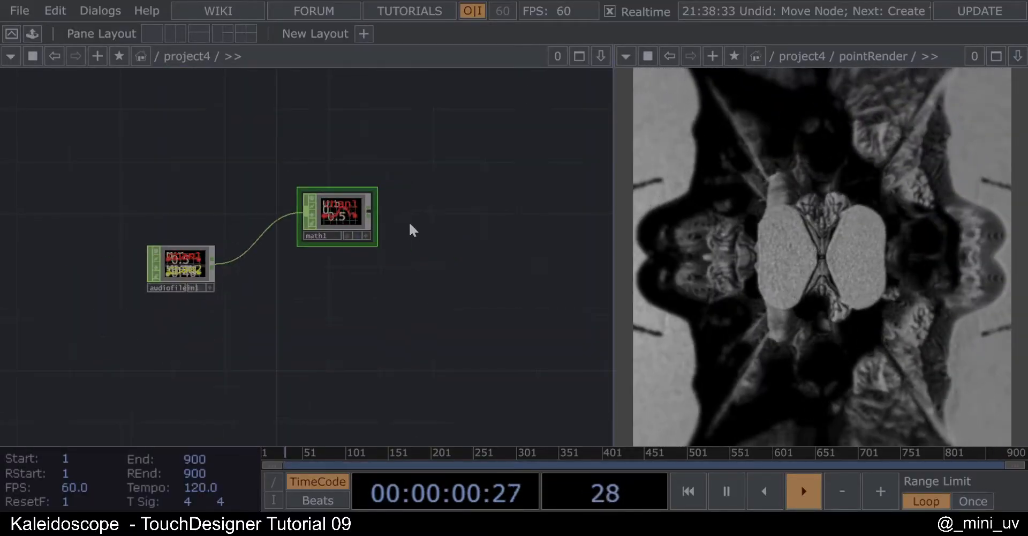
{"action": "middle_click", "coordinate": [373, 210]}
Add an Analyze CHOP, analyze1, after math1 with Function set to RMS Power
{"action": "right_click", "coordinate": [372, 211]}
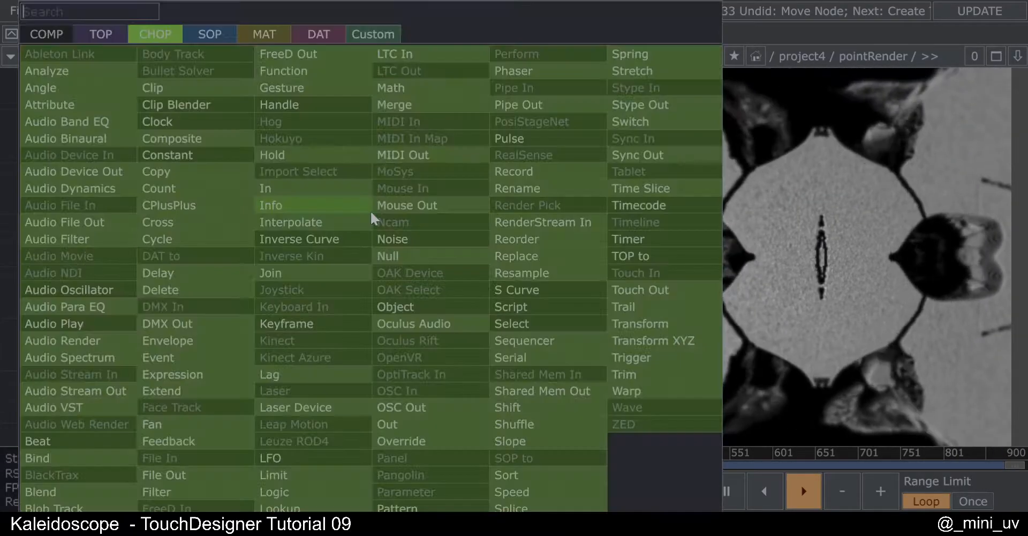
{"action": "type", "text": "an"}
{"action": "left_click", "coordinate": [78, 72]}
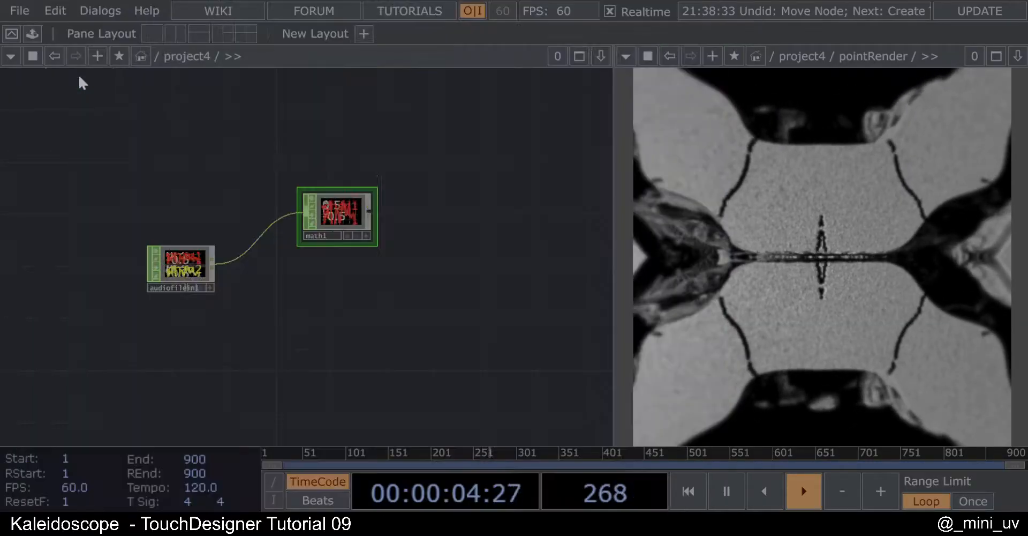
{"action": "left_click", "coordinate": [432, 225]}
{"action": "key", "text": "p"}
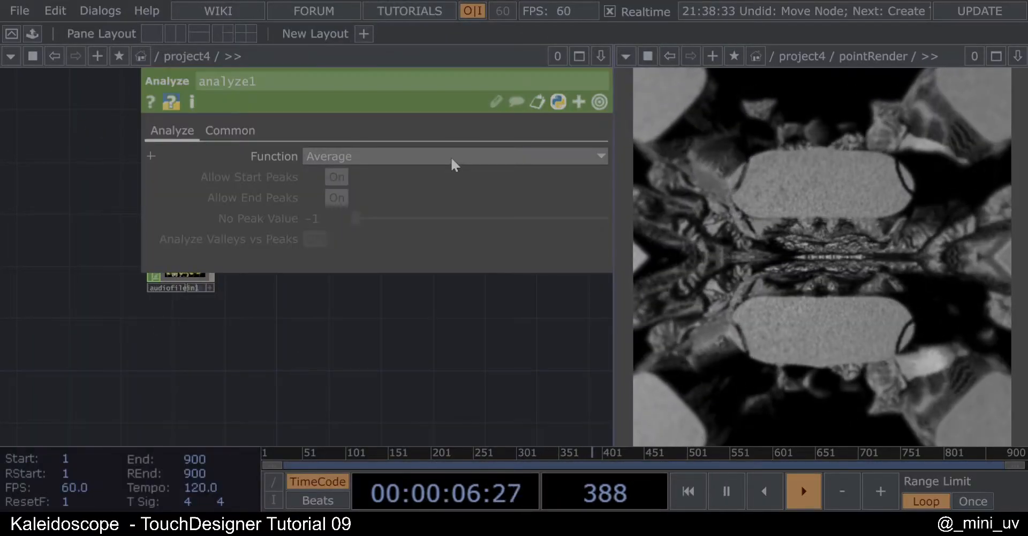
{"action": "left_click", "coordinate": [451, 156]}
{"action": "left_click", "coordinate": [361, 288]}
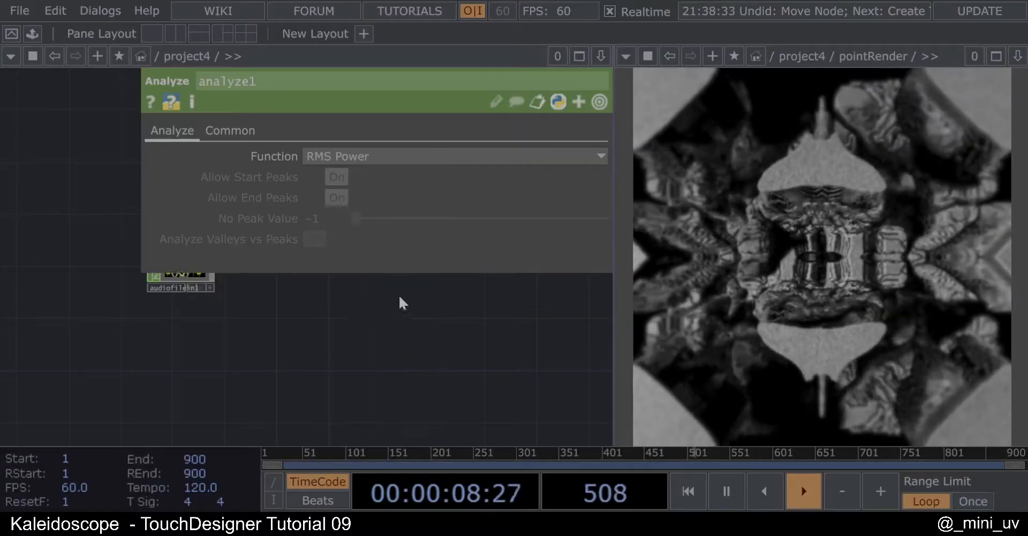
{"action": "key", "text": "p"}
Frame audiofilein1, math1 and analyze1 in view, nudging audiofilein1 slightly left
{"action": "left_click_drag", "start_coordinate": [527, 226], "coordinate": [378, 236]}
{"action": "scroll", "coordinate": [379, 236], "scroll_direction": "up", "scroll_amount": 3}
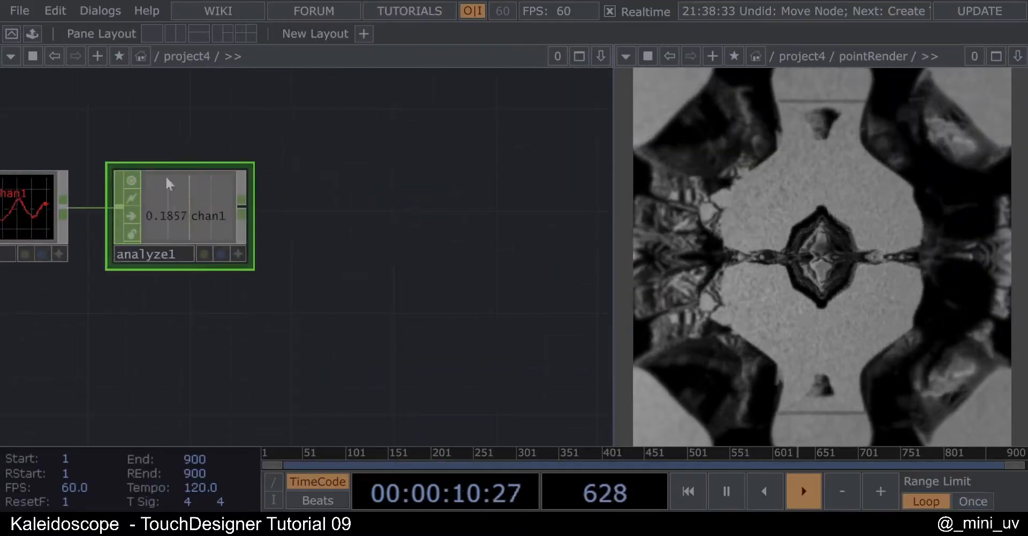
{"action": "scroll", "coordinate": [155, 218], "scroll_direction": "up", "scroll_amount": 4}
{"action": "scroll", "coordinate": [319, 232], "scroll_direction": "down", "scroll_amount": 8}
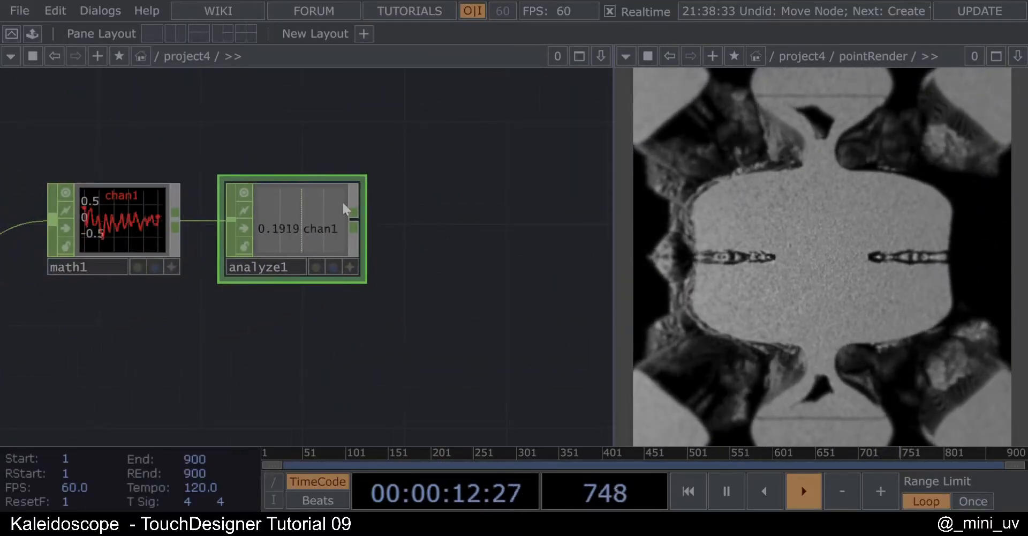
{"action": "left_click_drag", "start_coordinate": [377, 288], "coordinate": [470, 218]}
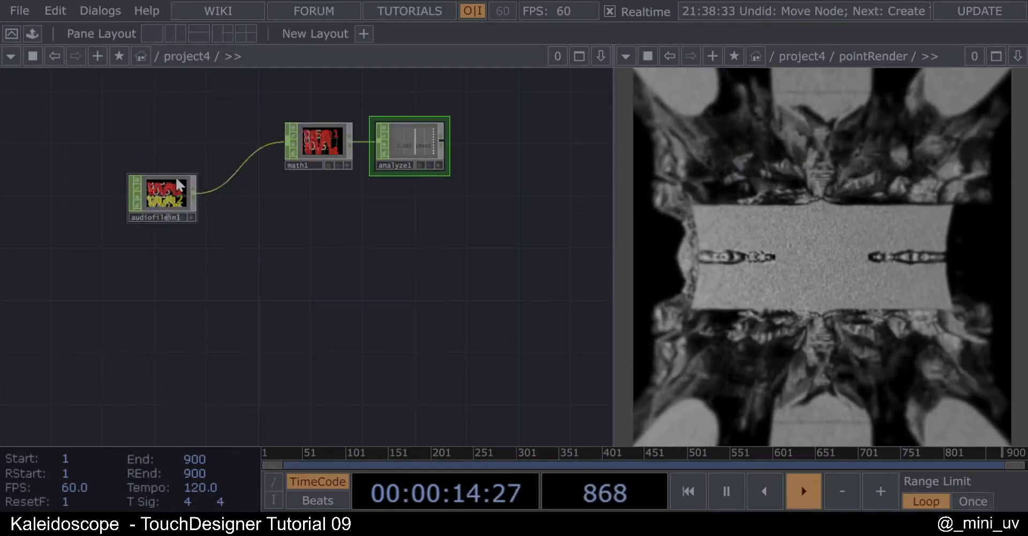
{"action": "left_click_drag", "start_coordinate": [150, 202], "coordinate": [139, 202]}
{"action": "left_click_drag", "start_coordinate": [275, 222], "coordinate": [277, 192]}
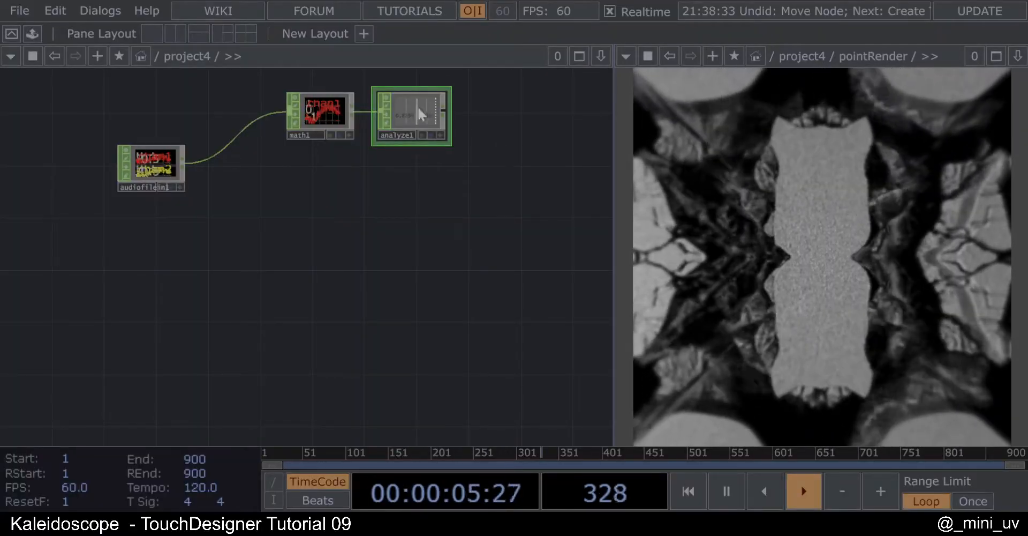
{"action": "left_click_drag", "start_coordinate": [472, 185], "coordinate": [457, 225]}
{"action": "scroll", "coordinate": [400, 156], "scroll_direction": "up", "scroll_amount": 4}
{"action": "scroll", "coordinate": [416, 163], "scroll_direction": "down", "scroll_amount": 4}
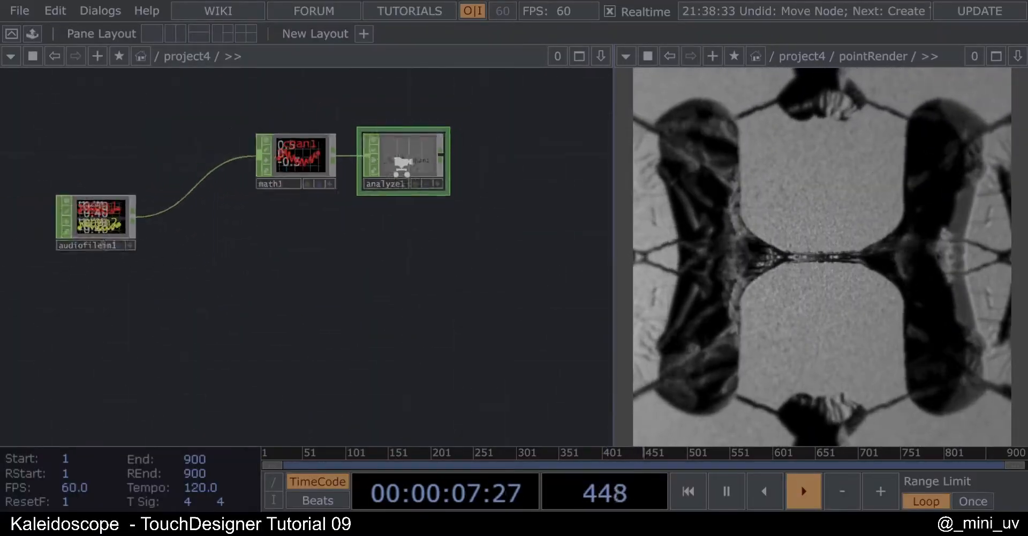
{"action": "left_click", "coordinate": [33, 33]}
Enlarge the palette's folder tree, collapse TouchDesigner_Shared and browse the PointClouds folder
{"action": "left_click_drag", "start_coordinate": [121, 161], "coordinate": [132, 329]}
{"action": "scroll", "coordinate": [98, 182], "scroll_direction": "up", "scroll_amount": 9}
{"action": "scroll", "coordinate": [98, 182], "scroll_direction": "down", "scroll_amount": 3}
{"action": "scroll", "coordinate": [94, 189], "scroll_direction": "up", "scroll_amount": 3}
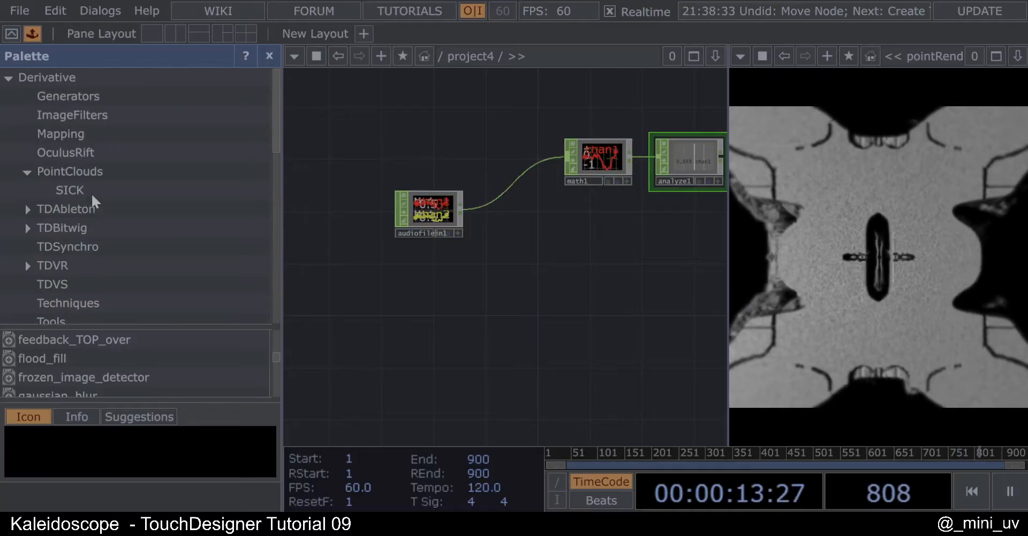
{"action": "scroll", "coordinate": [92, 193], "scroll_direction": "down", "scroll_amount": 6}
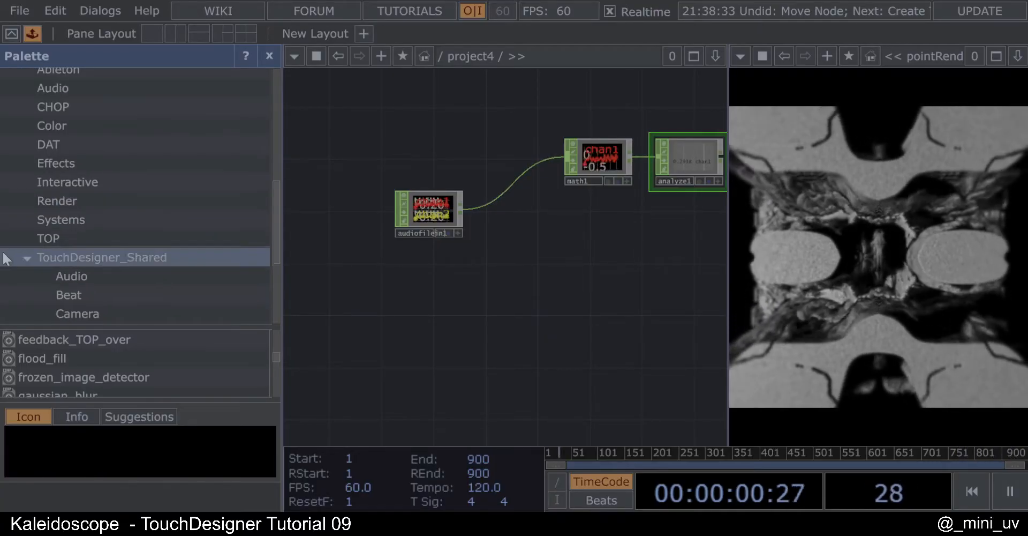
{"action": "left_click", "coordinate": [27, 256]}
{"action": "scroll", "coordinate": [43, 238], "scroll_direction": "up", "scroll_amount": 4}
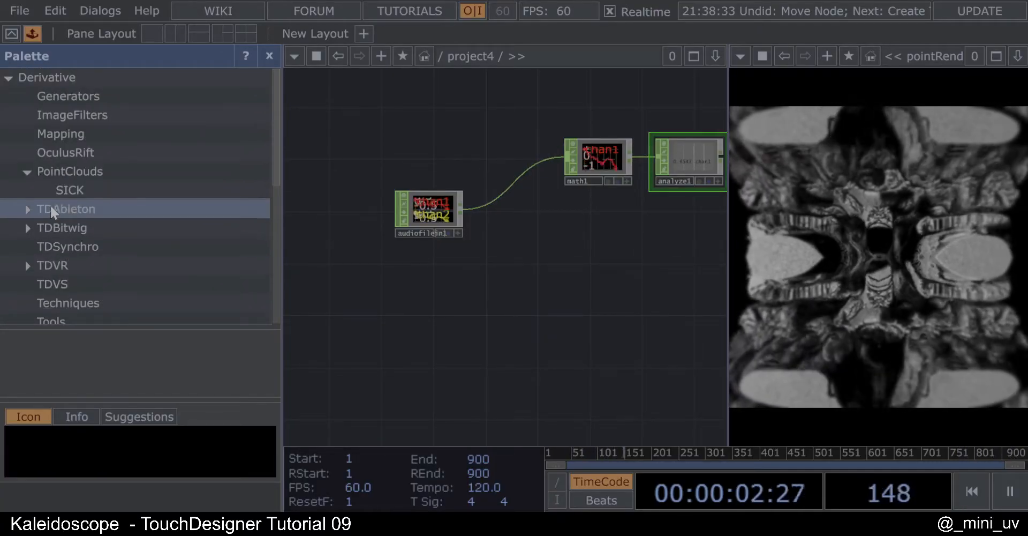
{"action": "left_click", "coordinate": [34, 179]}
Drag audioAnalysis from the Tools folder into the network below audiofilein1
{"action": "scroll", "coordinate": [51, 208], "scroll_direction": "down", "scroll_amount": 6}
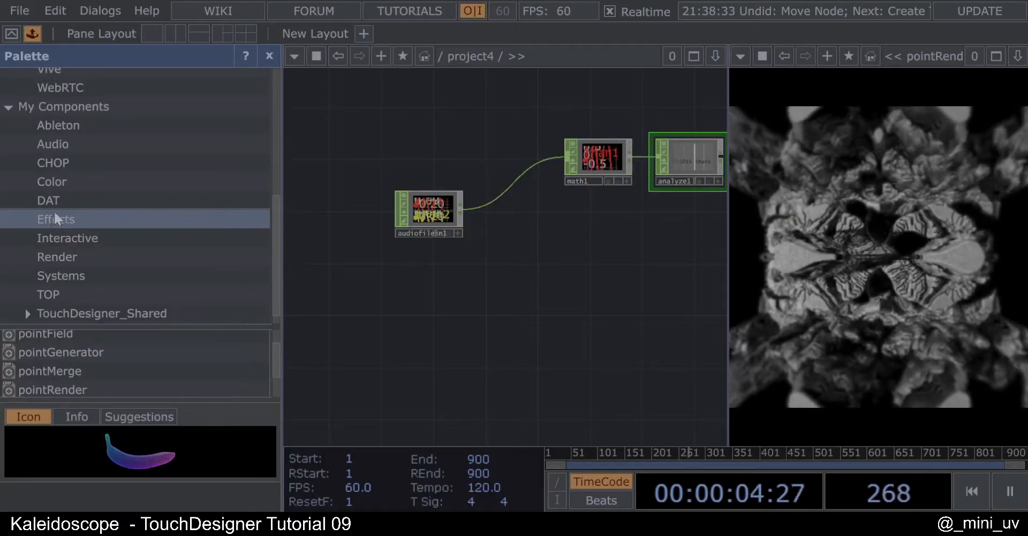
{"action": "scroll", "coordinate": [63, 208], "scroll_direction": "up", "scroll_amount": 3}
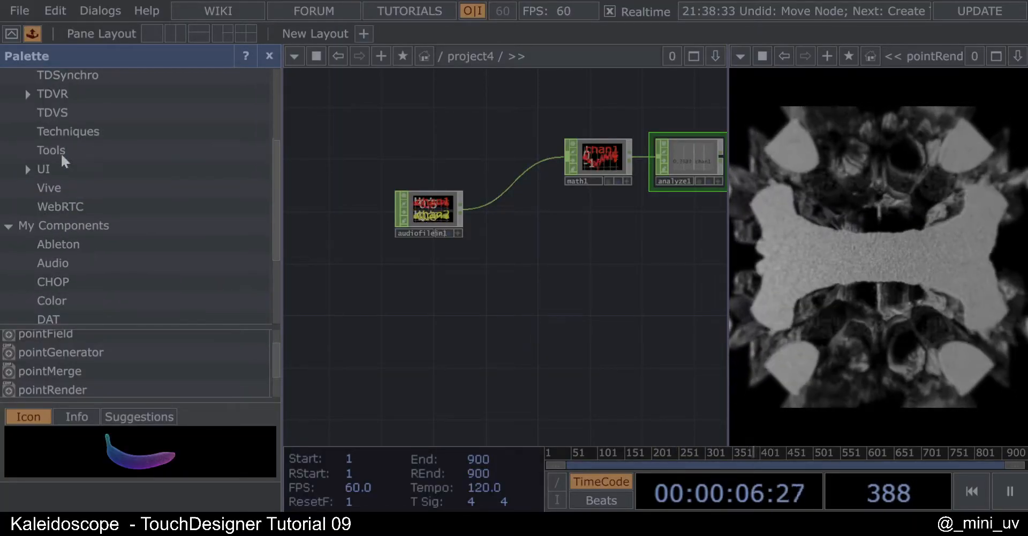
{"action": "left_click", "coordinate": [60, 151]}
{"action": "left_click_drag", "start_coordinate": [72, 325], "coordinate": [88, 159]}
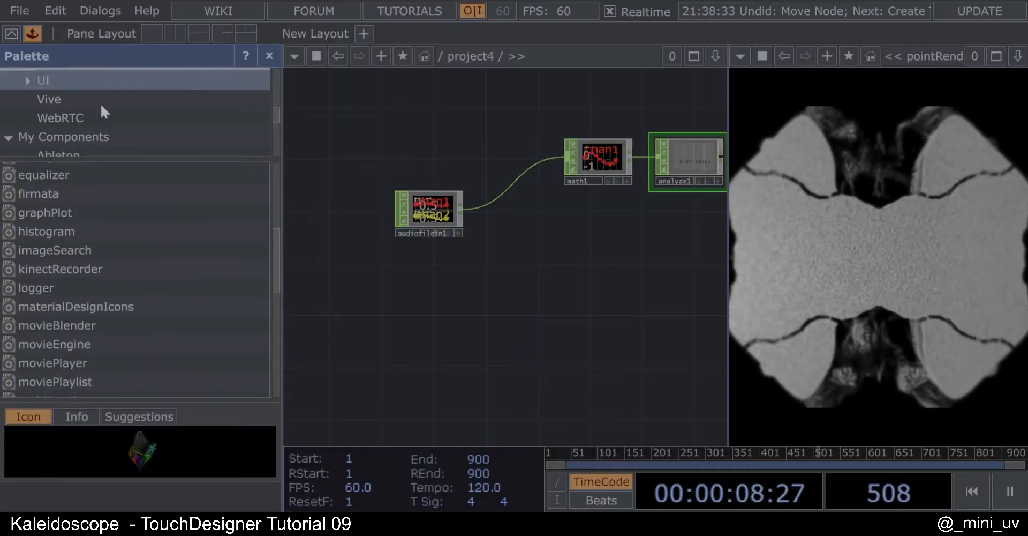
{"action": "scroll", "coordinate": [92, 241], "scroll_direction": "up", "scroll_amount": 5}
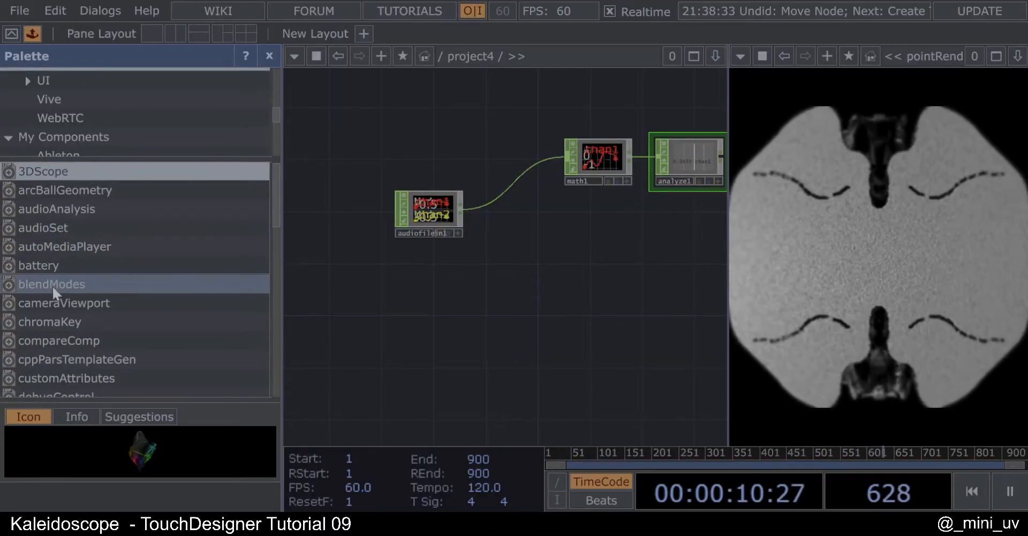
{"action": "left_click_drag", "start_coordinate": [67, 208], "coordinate": [338, 137]}
Close the palette and wire audiofilein1 into audioAnalysis
{"action": "left_click", "coordinate": [268, 56]}
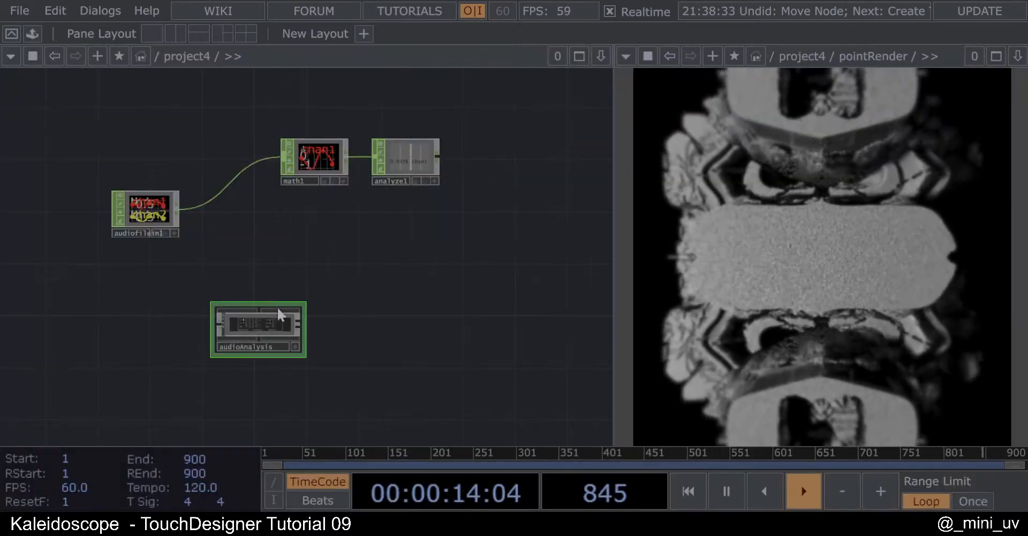
{"action": "scroll", "coordinate": [179, 273], "scroll_direction": "up", "scroll_amount": 4}
{"action": "left_click_drag", "start_coordinate": [176, 151], "coordinate": [239, 360]}
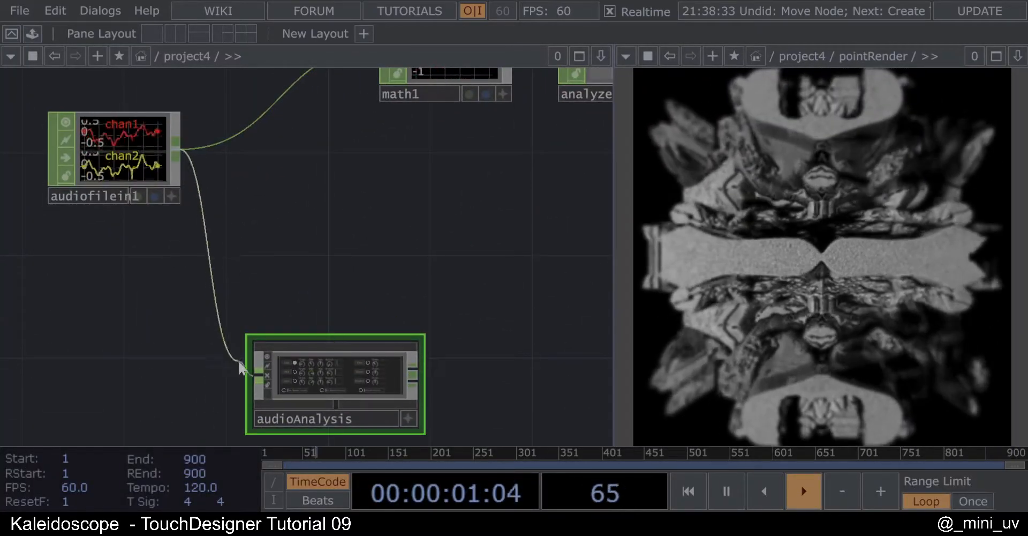
{"action": "left_click_drag", "start_coordinate": [318, 369], "coordinate": [318, 367]}
{"action": "left_click_drag", "start_coordinate": [355, 231], "coordinate": [265, 200]}
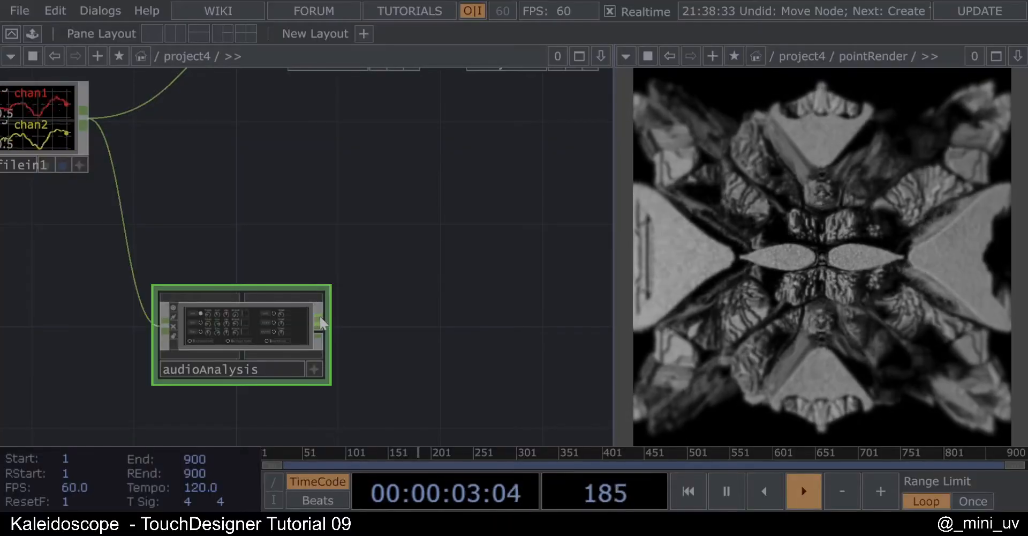
Add select3 after audioAnalysis, selecting the kick and rythm channels
{"action": "right_click", "coordinate": [319, 316]}
{"action": "type", "text": "se"}
{"action": "left_click", "coordinate": [551, 369]}
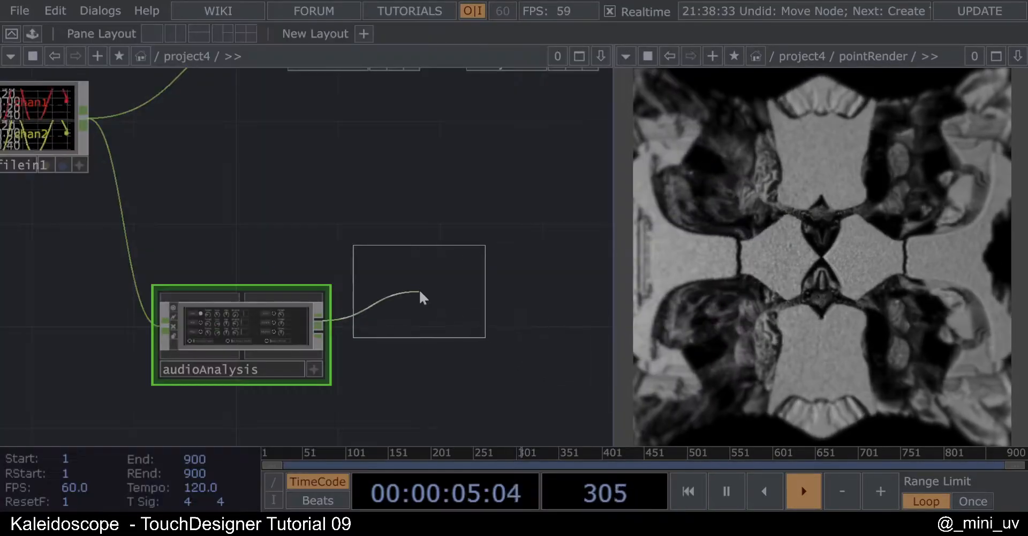
{"action": "left_click", "coordinate": [455, 252]}
{"action": "key", "text": "p"}
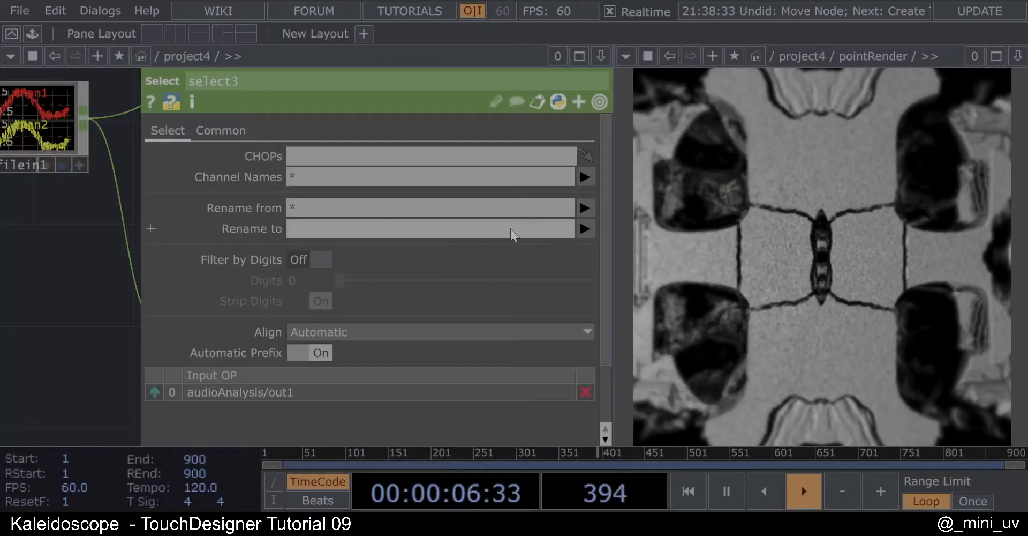
{"action": "left_click", "coordinate": [585, 177]}
{"action": "left_click", "coordinate": [592, 272]}
{"action": "left_click", "coordinate": [585, 176]}
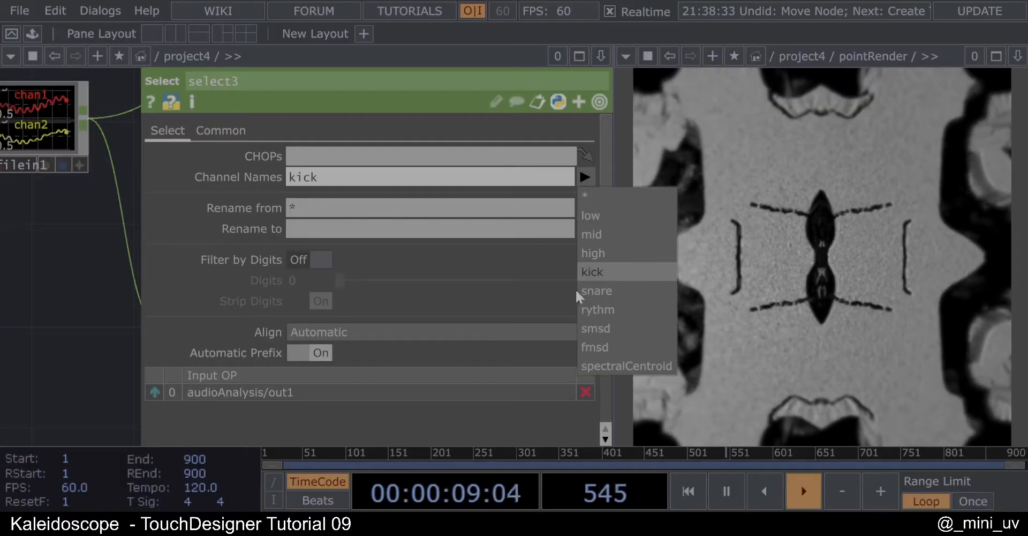
{"action": "left_click", "coordinate": [593, 309]}
{"action": "scroll", "coordinate": [112, 255], "scroll_direction": "down", "scroll_amount": 3}
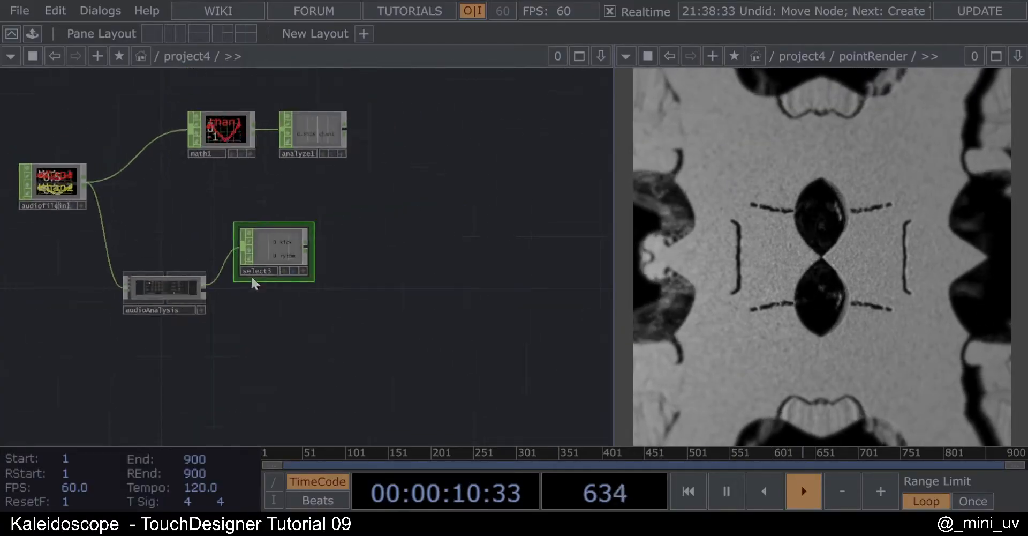
Turn on Kick, Snare and Rythm detection in audioAnalysis
{"action": "left_click", "coordinate": [182, 289]}
{"action": "key", "text": "p"}
{"action": "scroll", "coordinate": [359, 326], "scroll_direction": "down", "scroll_amount": 5}
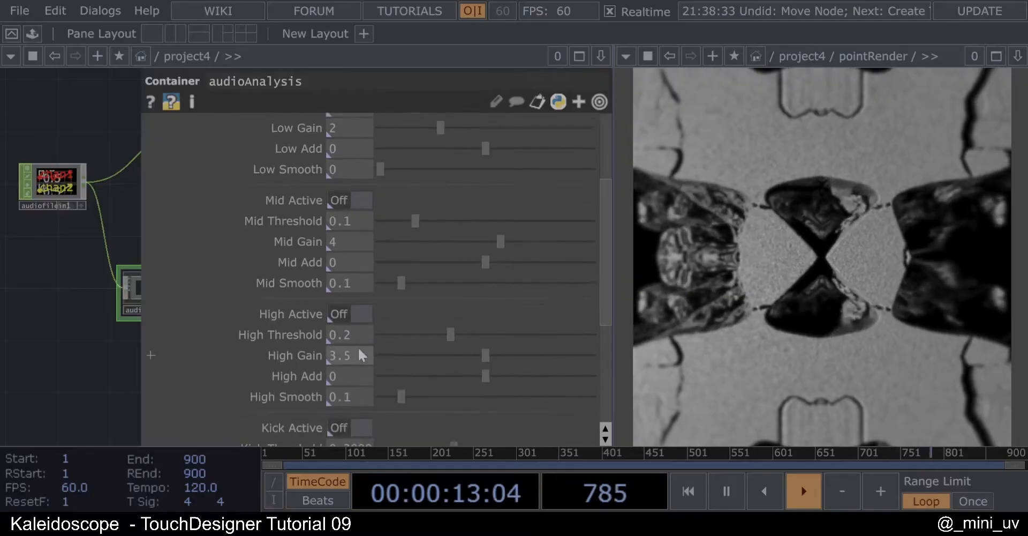
{"action": "scroll", "coordinate": [357, 323], "scroll_direction": "down", "scroll_amount": 2}
{"action": "left_click", "coordinate": [353, 321]}
{"action": "scroll", "coordinate": [354, 321], "scroll_direction": "down", "scroll_amount": 1}
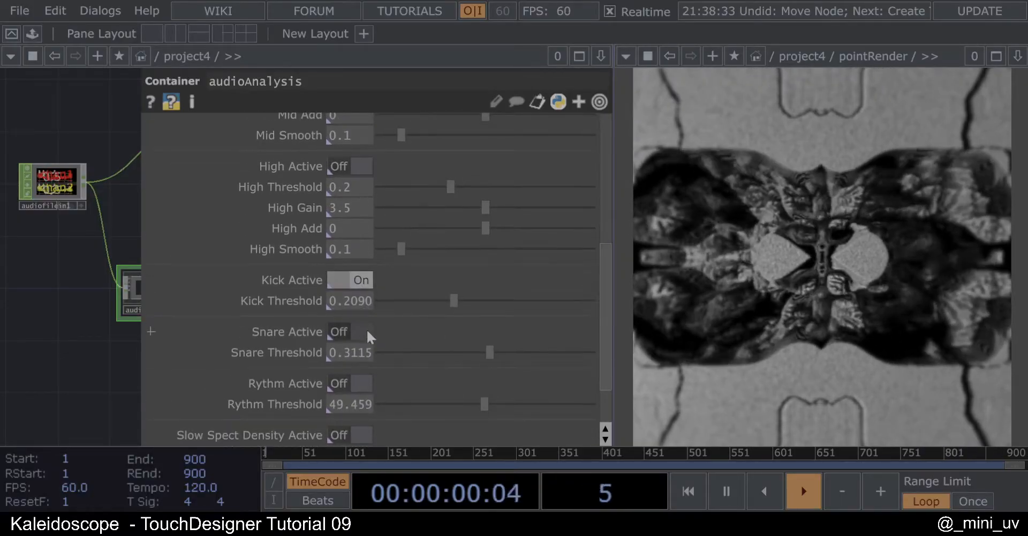
{"action": "left_click", "coordinate": [349, 329]}
{"action": "scroll", "coordinate": [356, 334], "scroll_direction": "down", "scroll_amount": 1}
{"action": "left_click", "coordinate": [354, 338]}
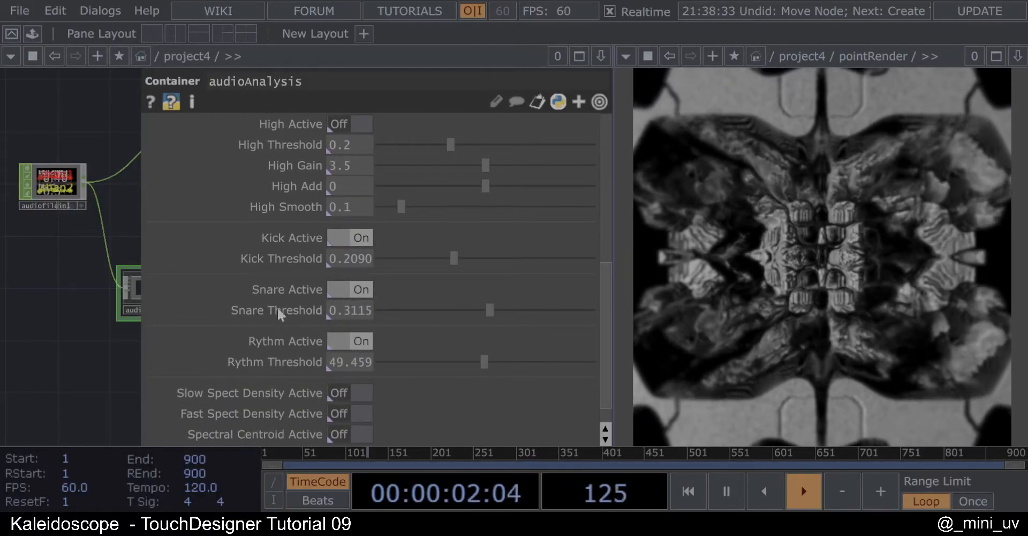
{"action": "key", "text": "p"}
{"action": "scroll", "coordinate": [307, 255], "scroll_direction": "up", "scroll_amount": 5}
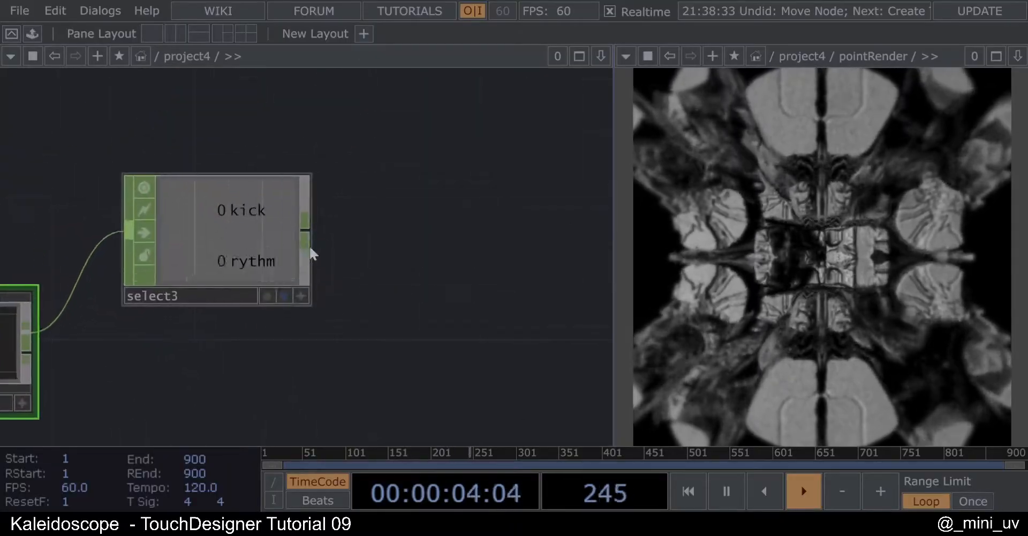
Add logic1 after select3 with Combine Channels set to Or
{"action": "right_click", "coordinate": [307, 231]}
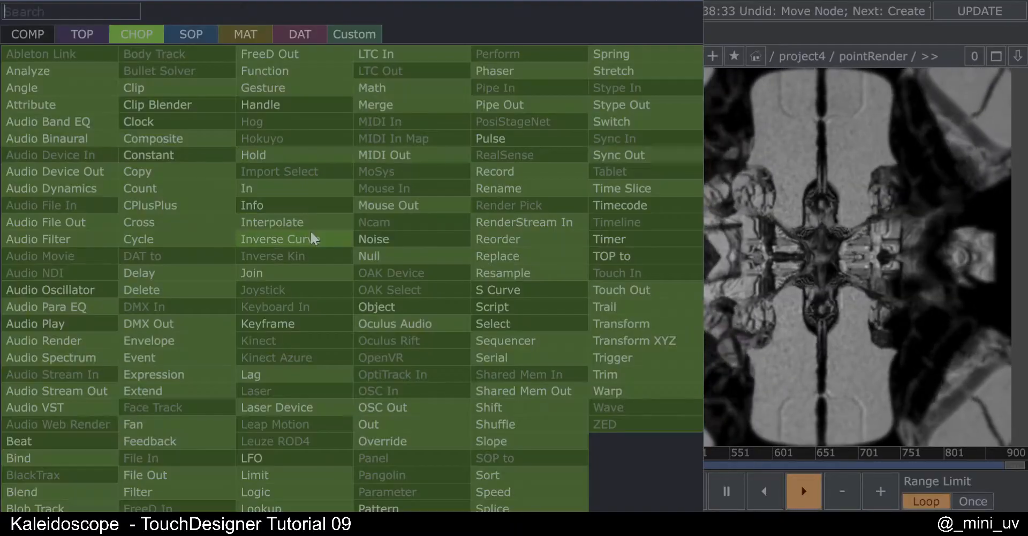
{"action": "type", "text": "lo"}
{"action": "left_click", "coordinate": [253, 491]}
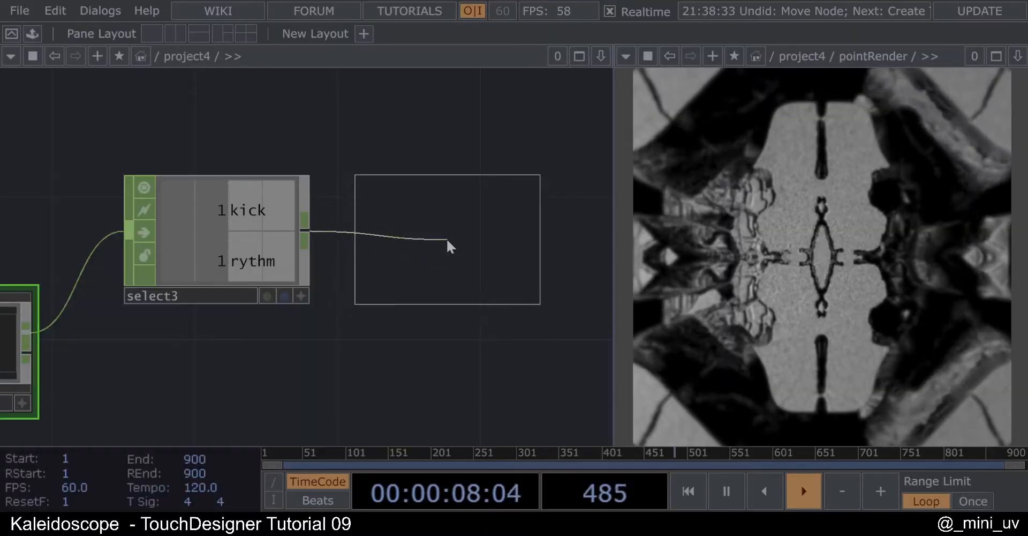
{"action": "left_click", "coordinate": [450, 244]}
{"action": "key", "text": "p"}
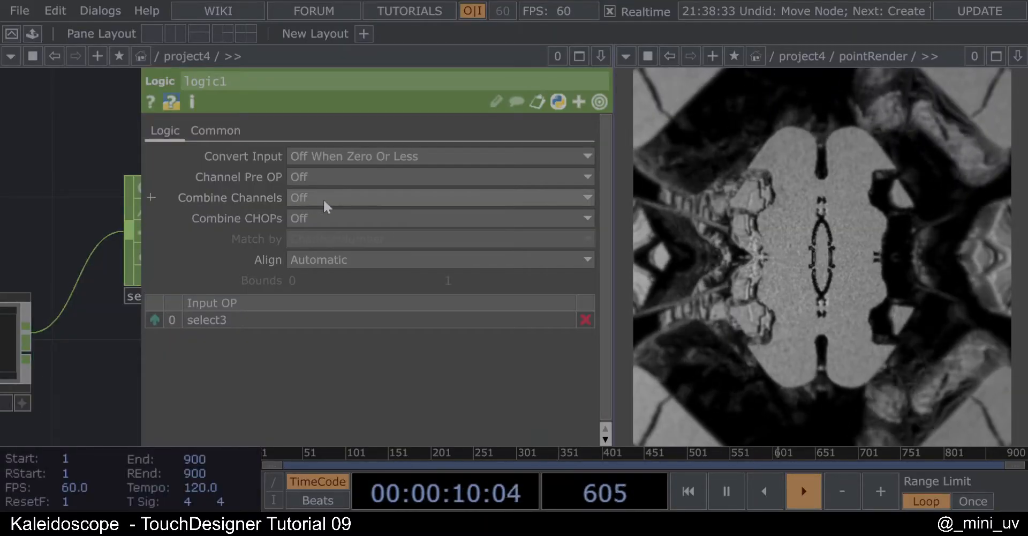
{"action": "left_click", "coordinate": [339, 199]}
{"action": "left_click", "coordinate": [328, 253]}
{"action": "key", "text": "p"}
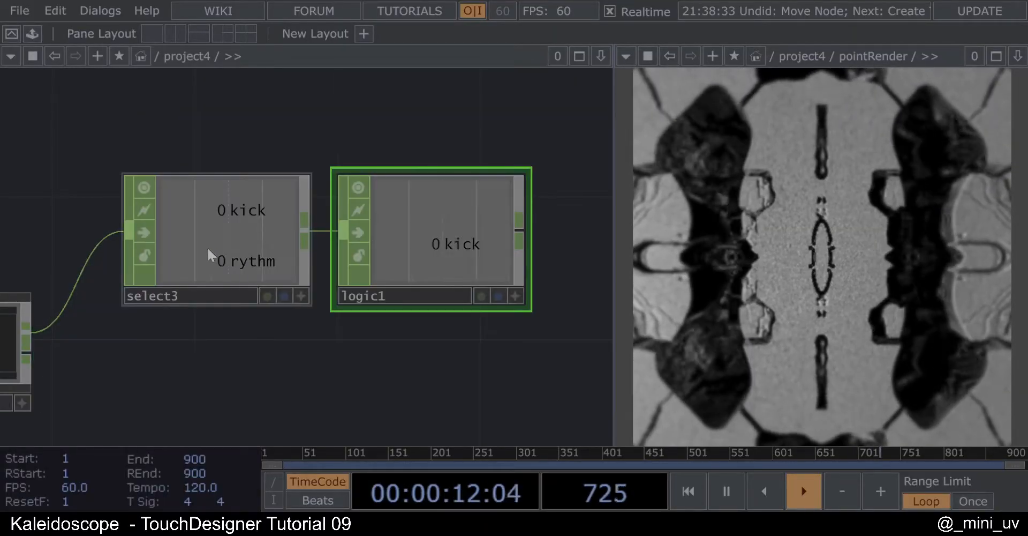
{"action": "scroll", "coordinate": [207, 246], "scroll_direction": "down", "scroll_amount": 3}
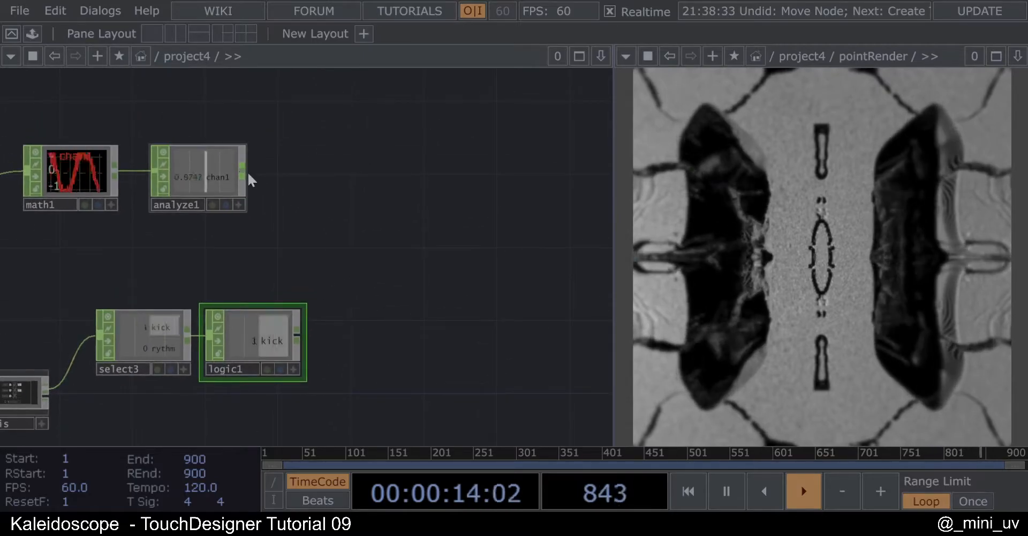
Add math2 after analyze1 and feed logic1 into it as a second input
{"action": "left_click", "coordinate": [247, 171]}
{"action": "type", "text": "ma"}
{"action": "left_click", "coordinate": [381, 86]}
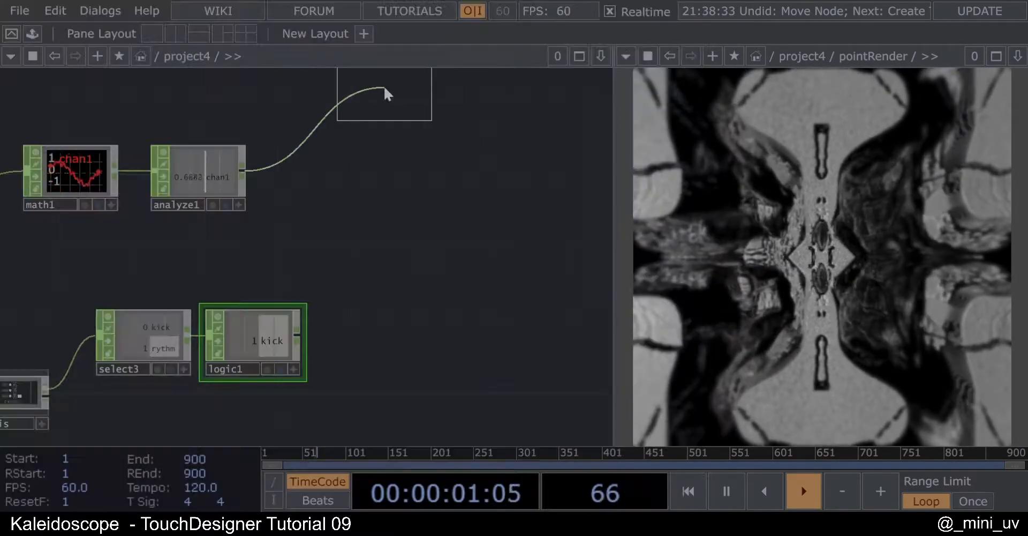
{"action": "left_click", "coordinate": [412, 248]}
{"action": "left_click_drag", "start_coordinate": [301, 335], "coordinate": [415, 253]}
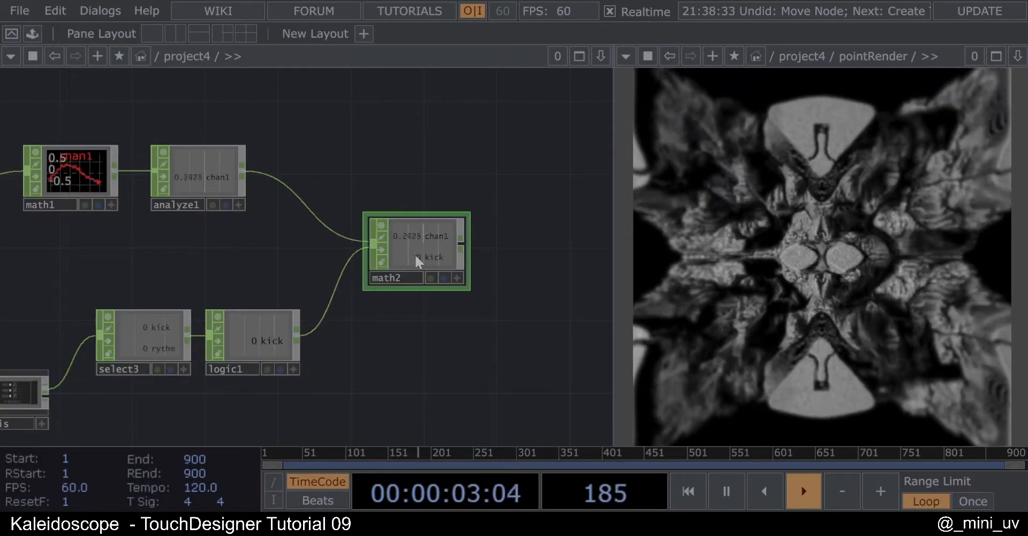
Set math2's Combine CHOPs to Multiply
{"action": "key", "text": "p"}
{"action": "left_click", "coordinate": [332, 193]}
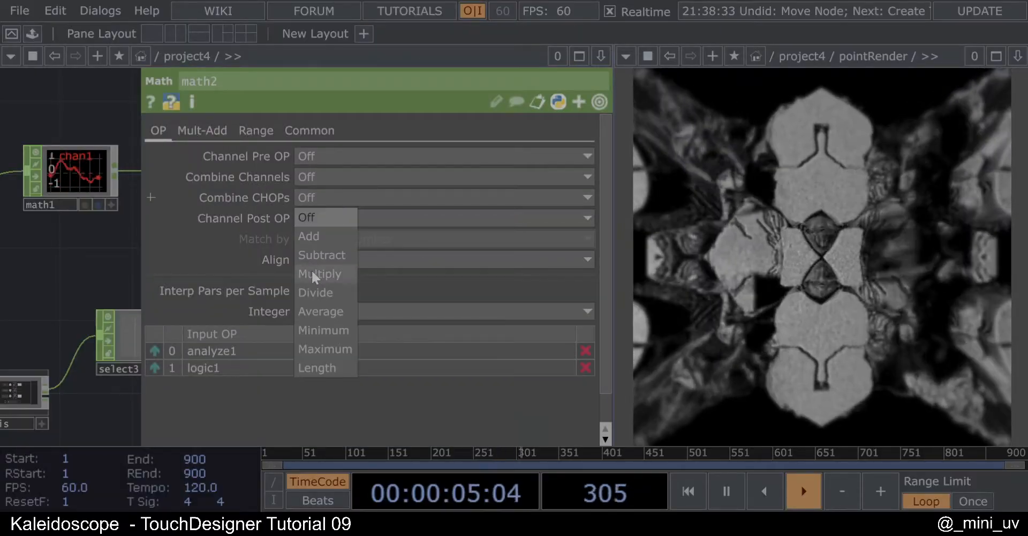
{"action": "left_click", "coordinate": [321, 271]}
{"action": "left_click_drag", "start_coordinate": [375, 141], "coordinate": [246, 149]}
{"action": "left_click_drag", "start_coordinate": [378, 230], "coordinate": [251, 189]}
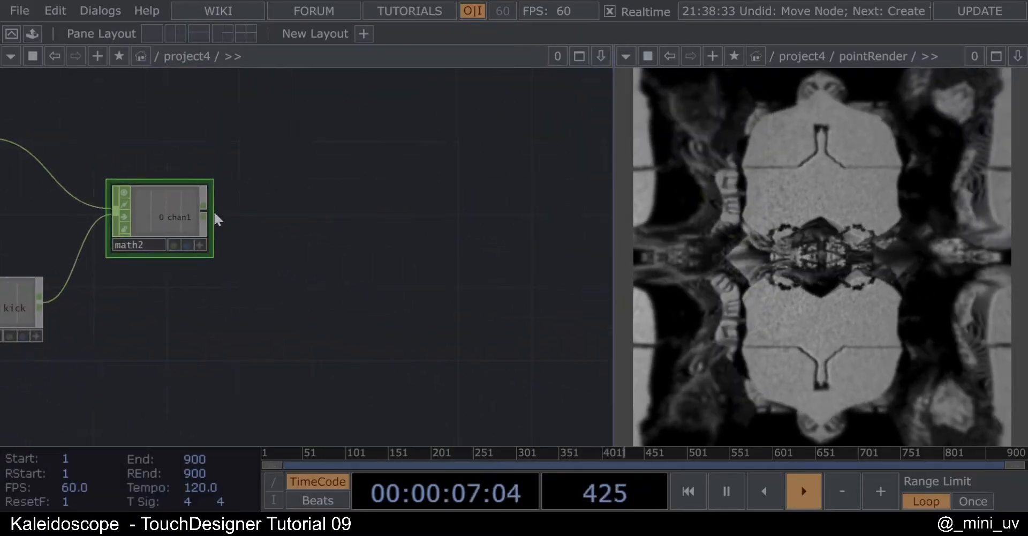
Add math3 after math2 with To Range 0.5 to 300
{"action": "right_click", "coordinate": [209, 212]}
{"action": "type", "text": "math"}
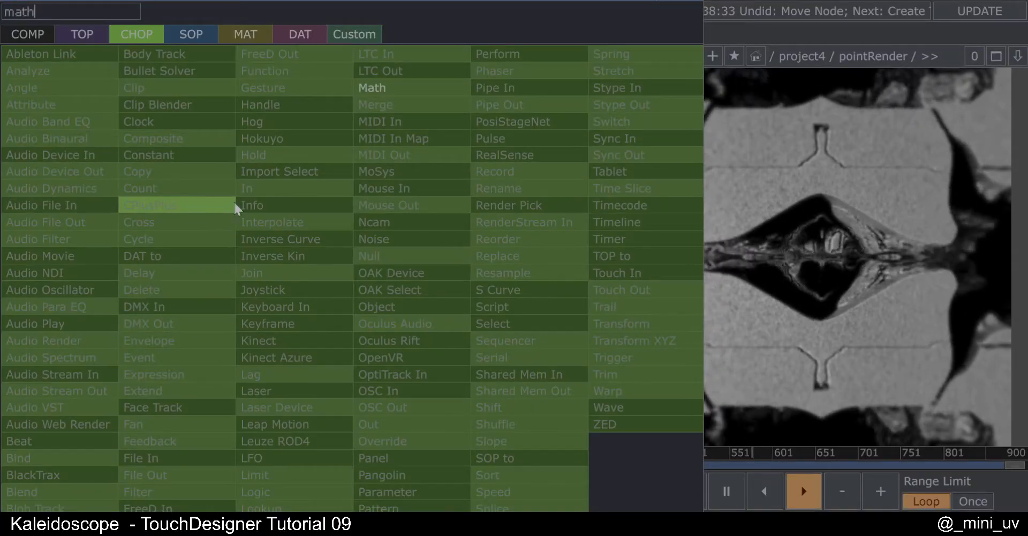
{"action": "left_click", "coordinate": [399, 87]}
{"action": "left_click", "coordinate": [331, 219]}
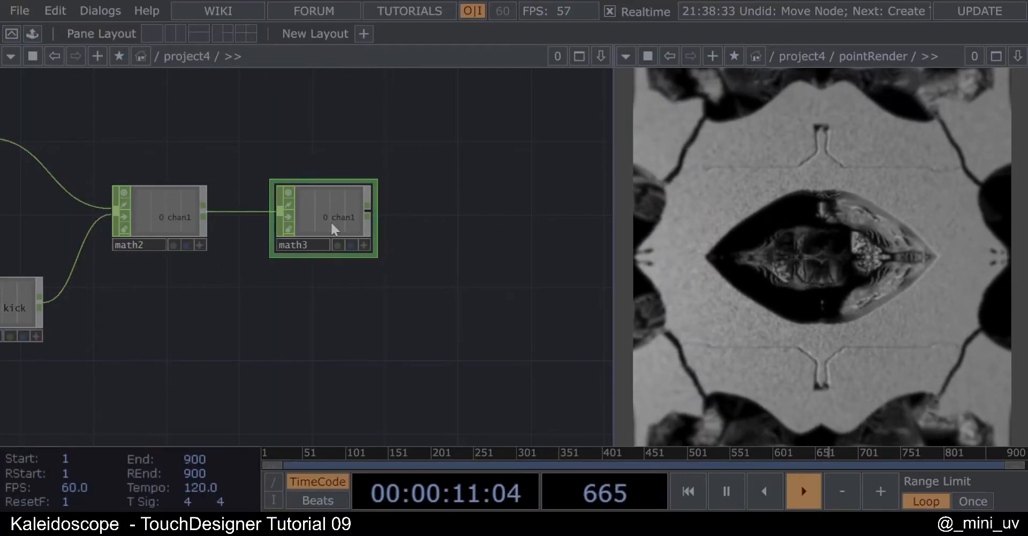
{"action": "key", "text": "p"}
{"action": "left_click", "coordinate": [258, 130]}
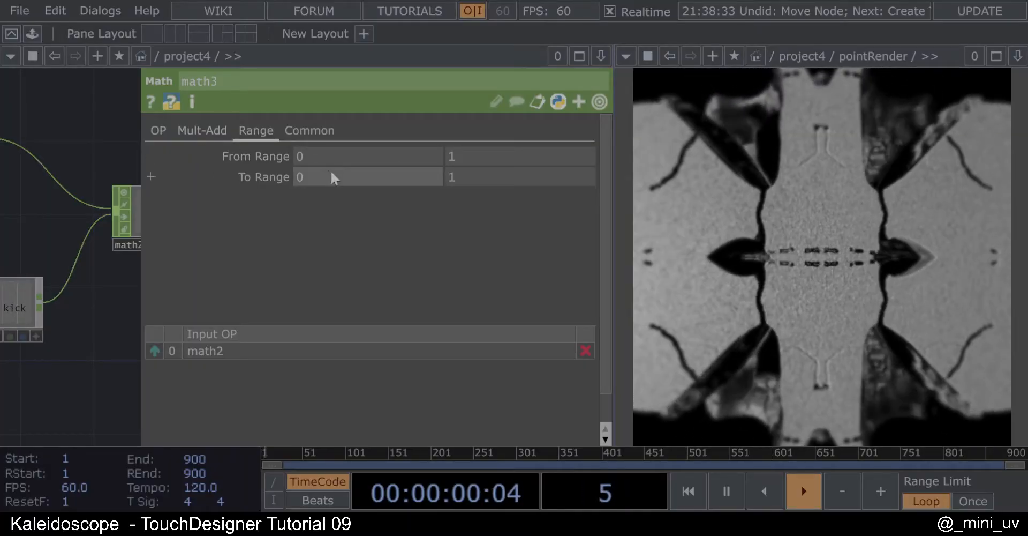
{"action": "type", "text": "0.5"}
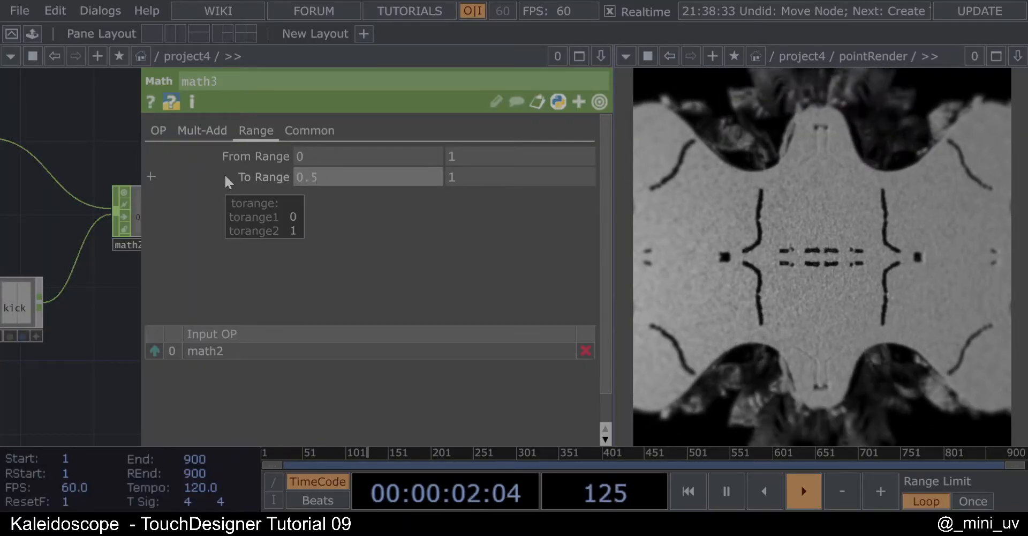
{"action": "left_click", "coordinate": [484, 175]}
{"action": "type", "text": "300"}
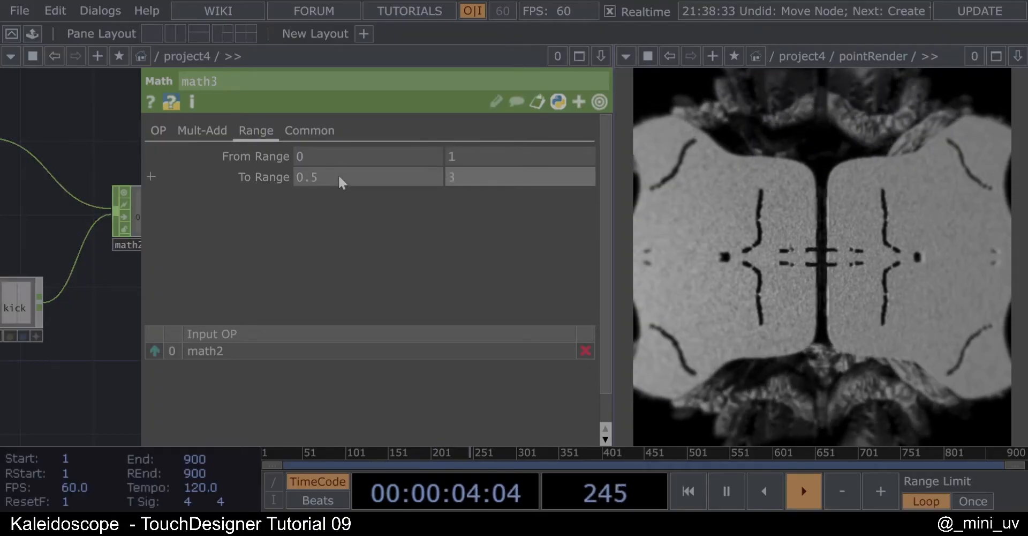
{"action": "key", "text": "Return"}
{"action": "key", "text": "p"}
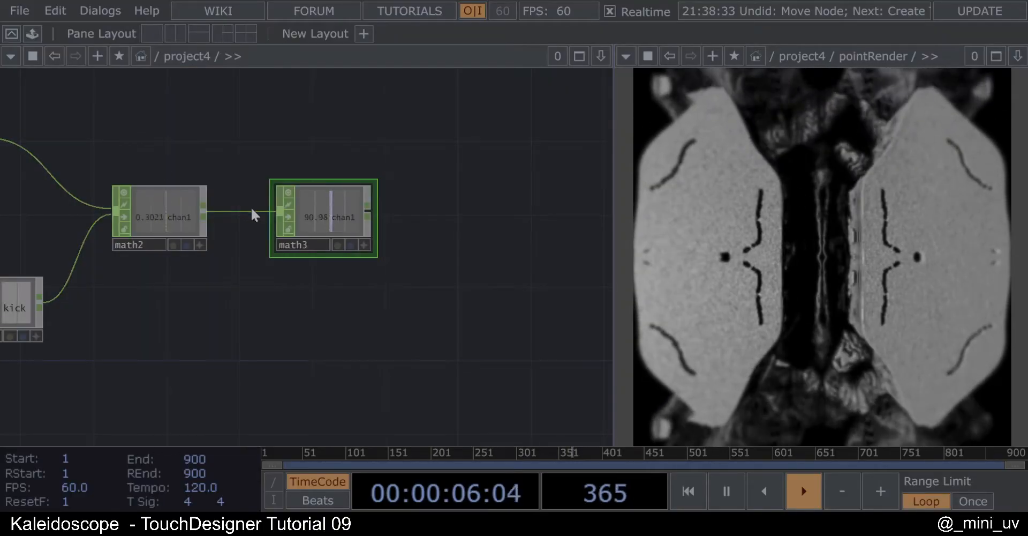
{"action": "scroll", "coordinate": [348, 218], "scroll_direction": "up", "scroll_amount": 4}
{"action": "scroll", "coordinate": [290, 221], "scroll_direction": "down", "scroll_amount": 7}
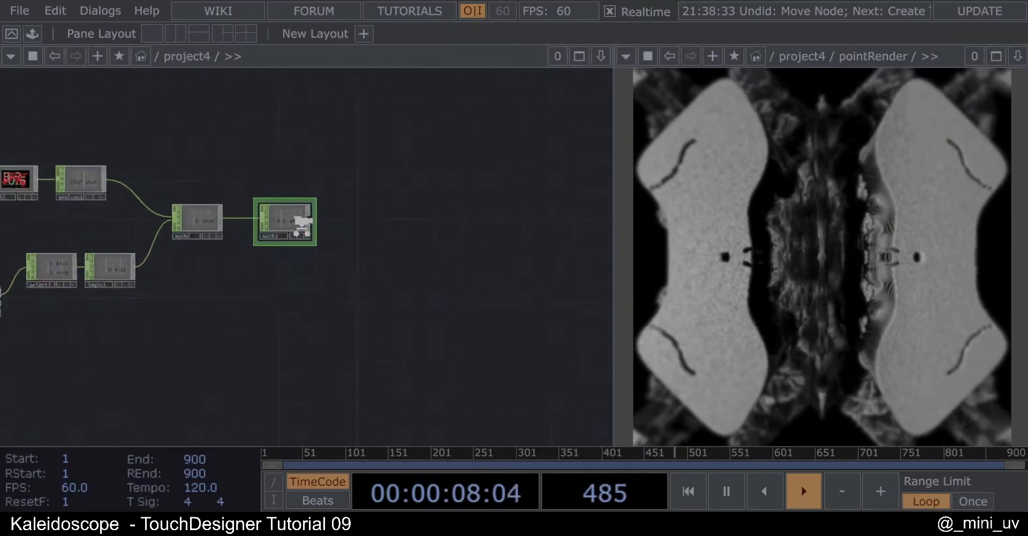
Add rename1 after math3, renaming the channel to Level
{"action": "right_click", "coordinate": [317, 213]}
{"action": "type", "text": "re"}
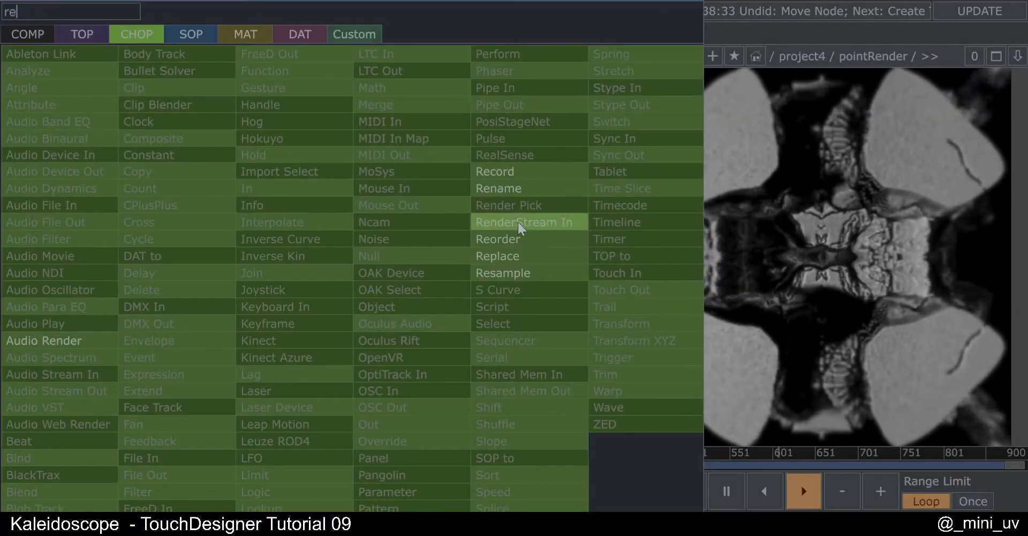
{"action": "left_click", "coordinate": [508, 189]}
{"action": "left_click", "coordinate": [379, 217]}
{"action": "key", "text": "p"}
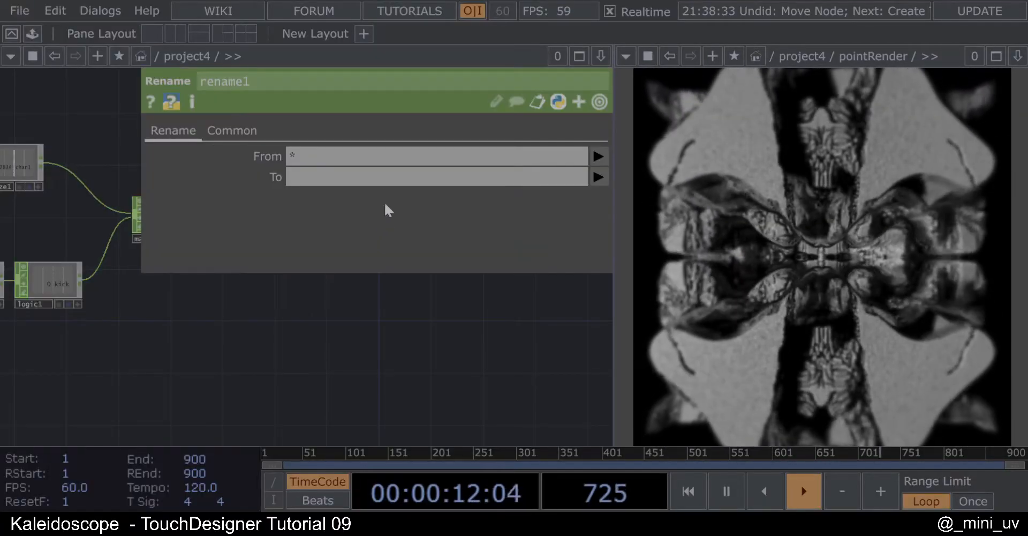
{"action": "left_click", "coordinate": [322, 177]}
{"action": "type", "text": "Level"}
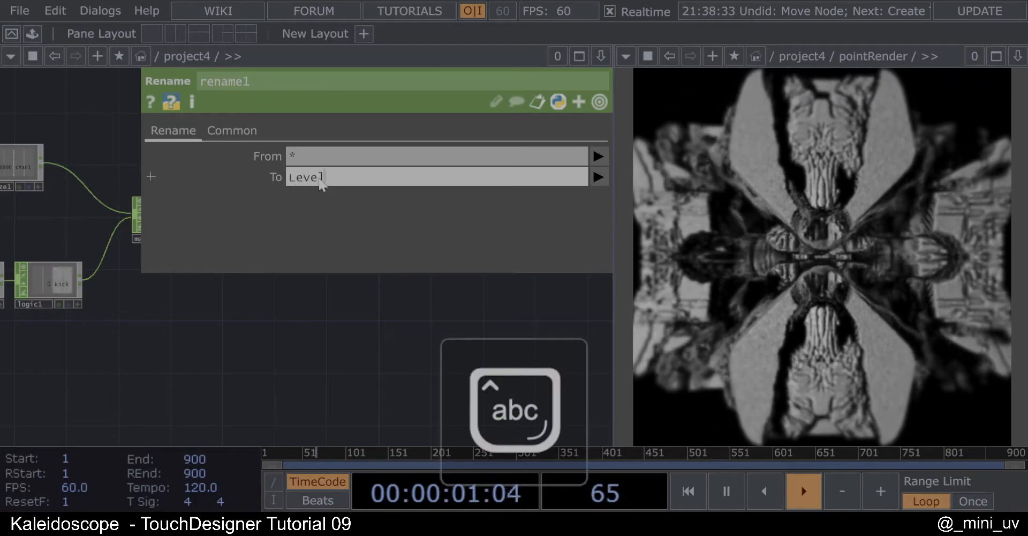
{"action": "key", "text": "Return"}
{"action": "left_click_drag", "start_coordinate": [396, 239], "coordinate": [506, 238]}
Insert filter1 between math3 and rename1 with Filter Width 0.15
{"action": "right_click", "coordinate": [365, 211]}
{"action": "left_click", "coordinate": [396, 194]}
{"action": "type", "text": "fil"}
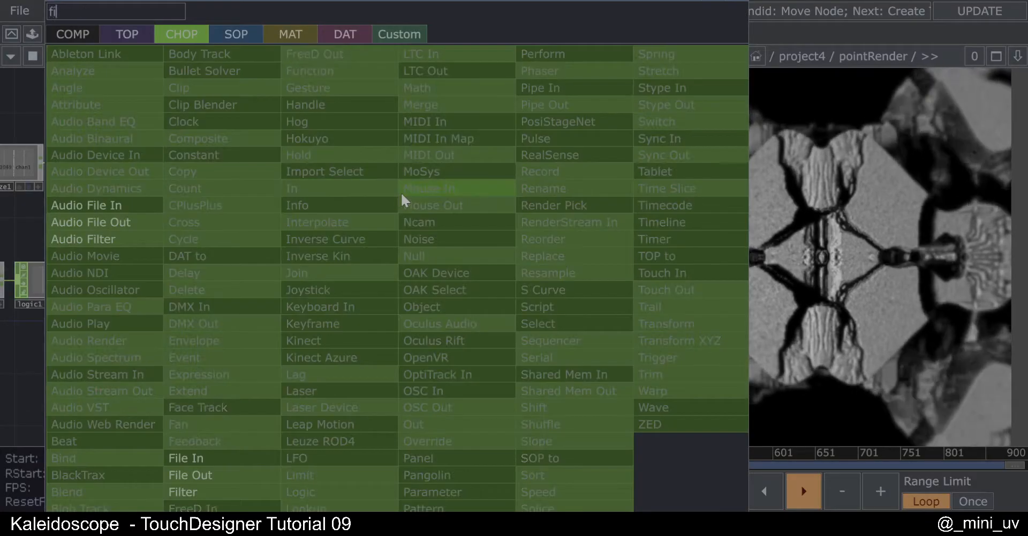
{"action": "left_click", "coordinate": [206, 491]}
{"action": "left_click", "coordinate": [374, 216]}
{"action": "key", "text": "p"}
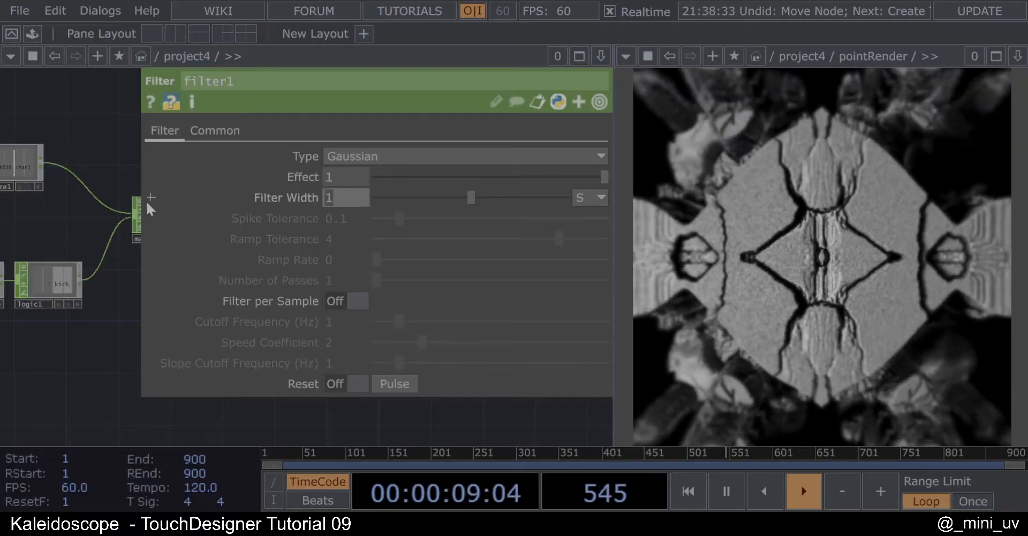
{"action": "type", "text": "0."}
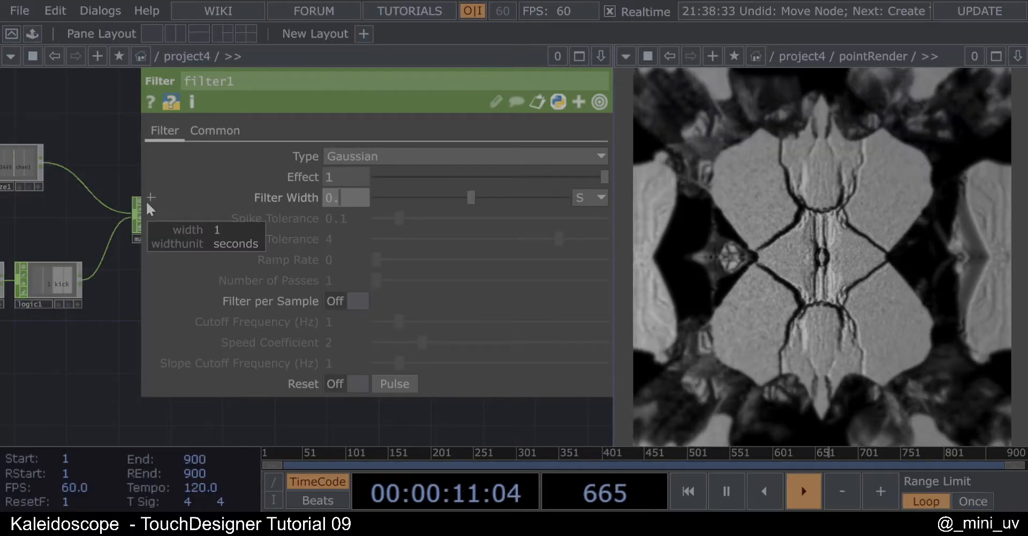
{"action": "type", "text": "15"}
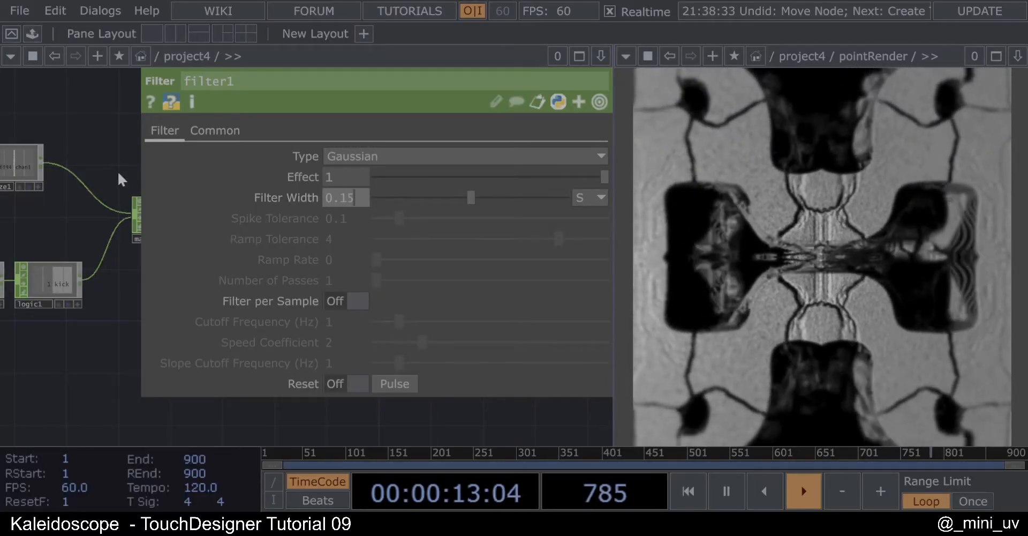
{"action": "key", "text": "Return"}
{"action": "key", "text": "p"}
{"action": "left_click_drag", "start_coordinate": [424, 162], "coordinate": [298, 162]}
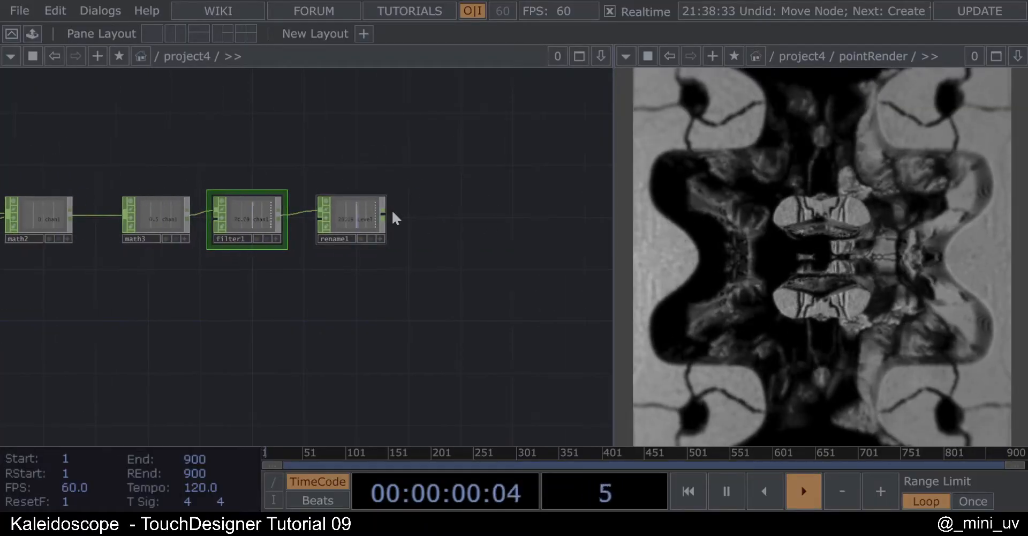
Add a Null after rename1 and name it av
{"action": "right_click", "coordinate": [384, 214]}
{"action": "left_click", "coordinate": [399, 257]}
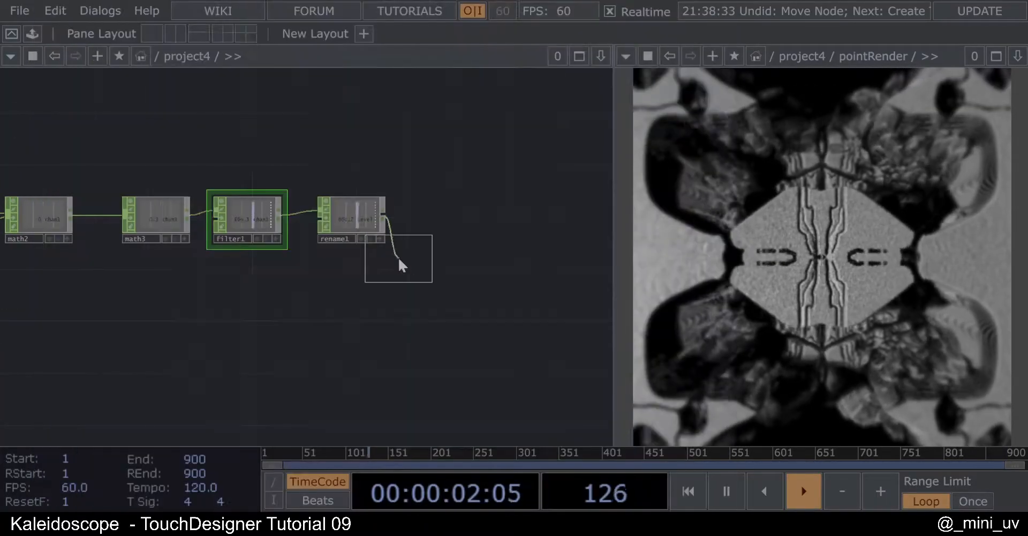
{"action": "left_click", "coordinate": [524, 279]}
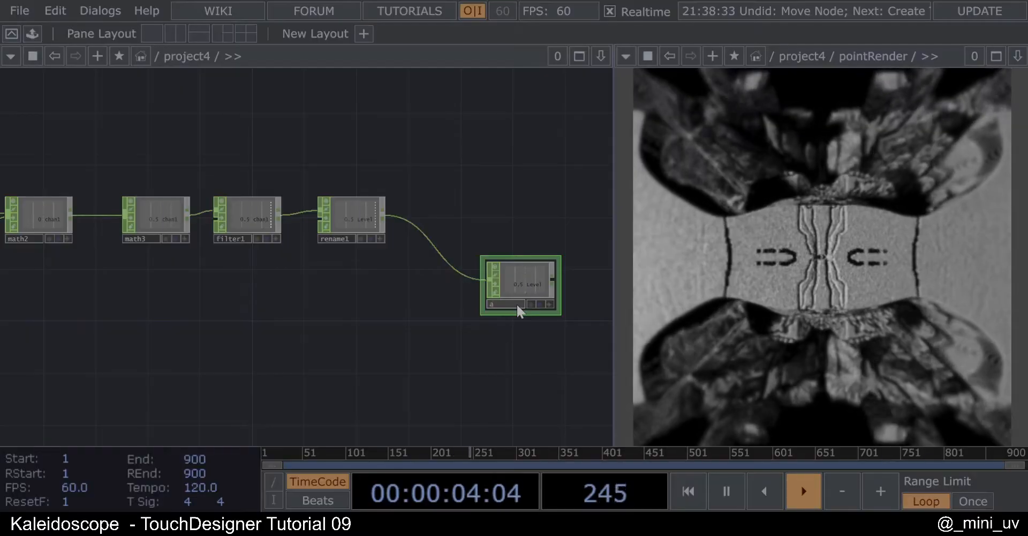
{"action": "left_click", "coordinate": [516, 304]}
{"action": "type", "text": "av"}
{"action": "scroll", "coordinate": [372, 294], "scroll_direction": "down", "scroll_amount": 4}
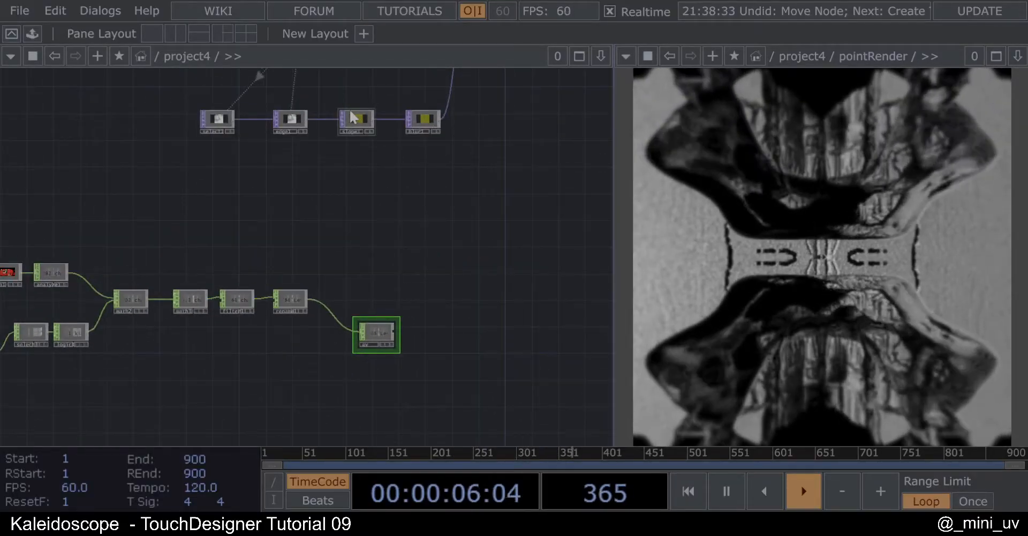
{"action": "scroll", "coordinate": [385, 341], "scroll_direction": "up", "scroll_amount": 4}
Export av's Level channel to slope1's Strength, then select audiofilein1
{"action": "left_click", "coordinate": [397, 344]}
{"action": "left_click_drag", "start_coordinate": [382, 330], "coordinate": [402, 219]}
{"action": "scroll", "coordinate": [408, 286], "scroll_direction": "down", "scroll_amount": 5}
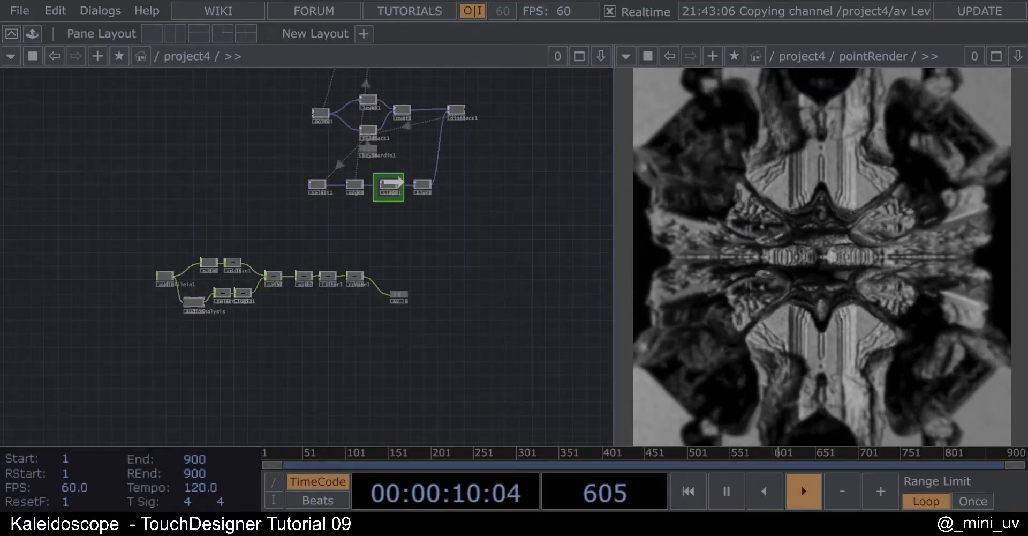
{"action": "left_click_drag", "start_coordinate": [387, 188], "coordinate": [388, 187]}
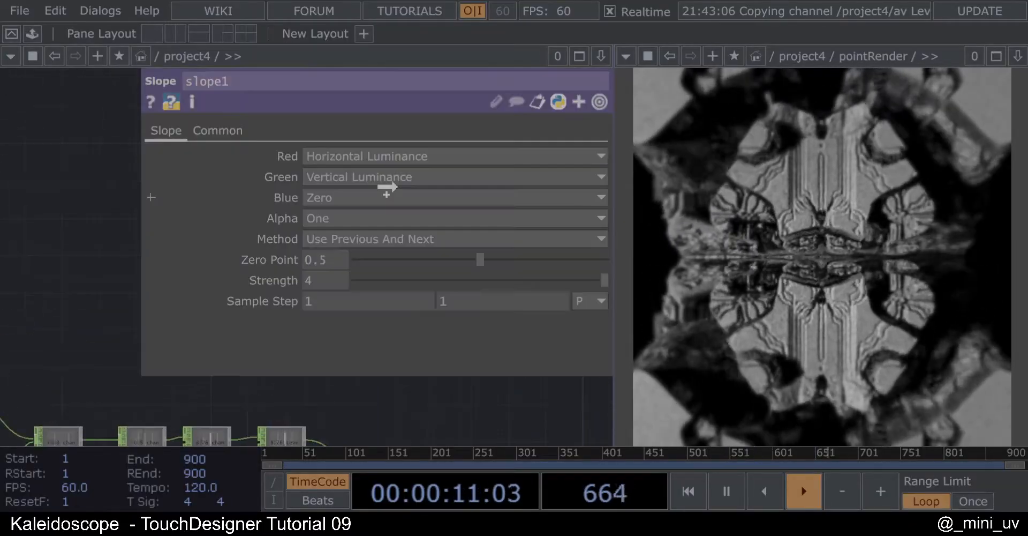
{"action": "left_click_drag", "start_coordinate": [316, 277], "coordinate": [335, 270]}
{"action": "left_click", "coordinate": [335, 270]}
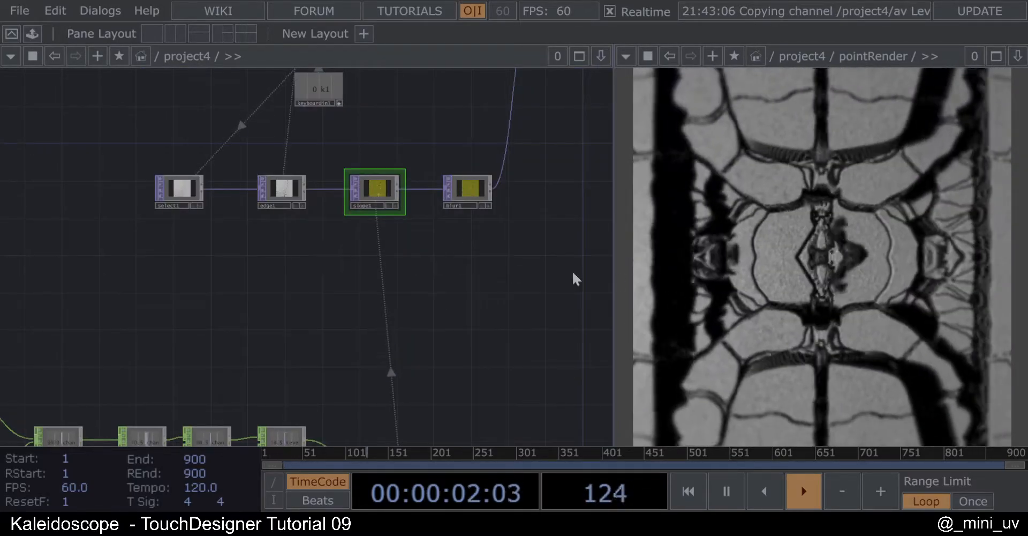
{"action": "scroll", "coordinate": [395, 234], "scroll_direction": "down", "scroll_amount": 5}
{"action": "scroll", "coordinate": [299, 257], "scroll_direction": "up", "scroll_amount": 5}
{"action": "left_click", "coordinate": [285, 267]}
{"action": "scroll", "coordinate": [214, 257], "scroll_direction": "down", "scroll_amount": 5}
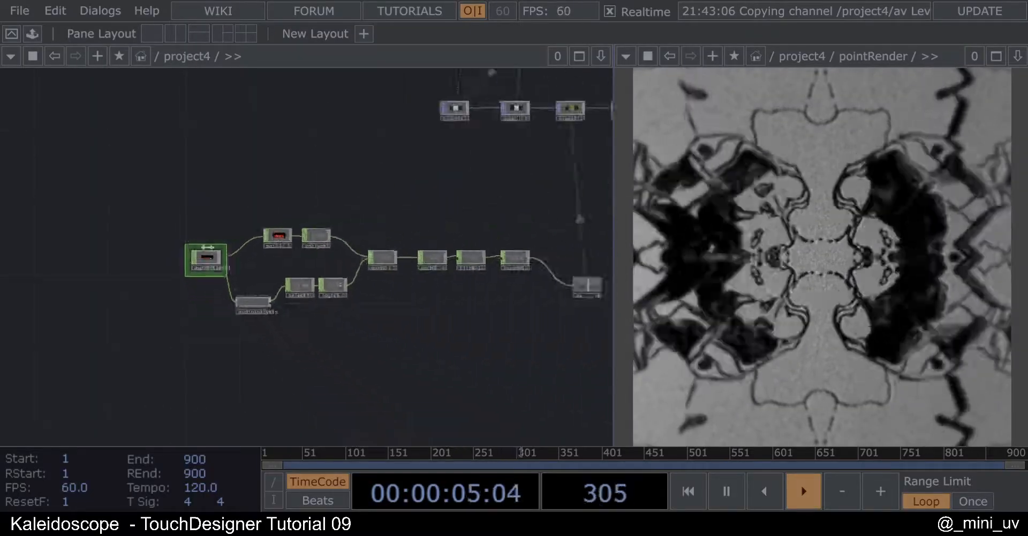
{"action": "scroll", "coordinate": [504, 260], "scroll_direction": "up", "scroll_amount": 5}
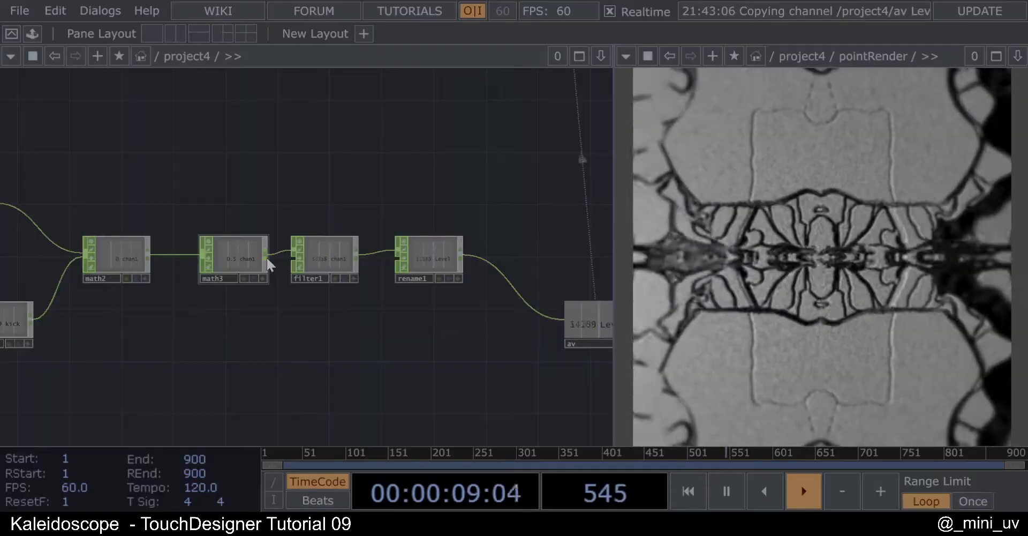
Change math3's upper To Range value to 200 and reframe the audio chain
{"action": "left_click", "coordinate": [232, 262]}
{"action": "key", "text": "p"}
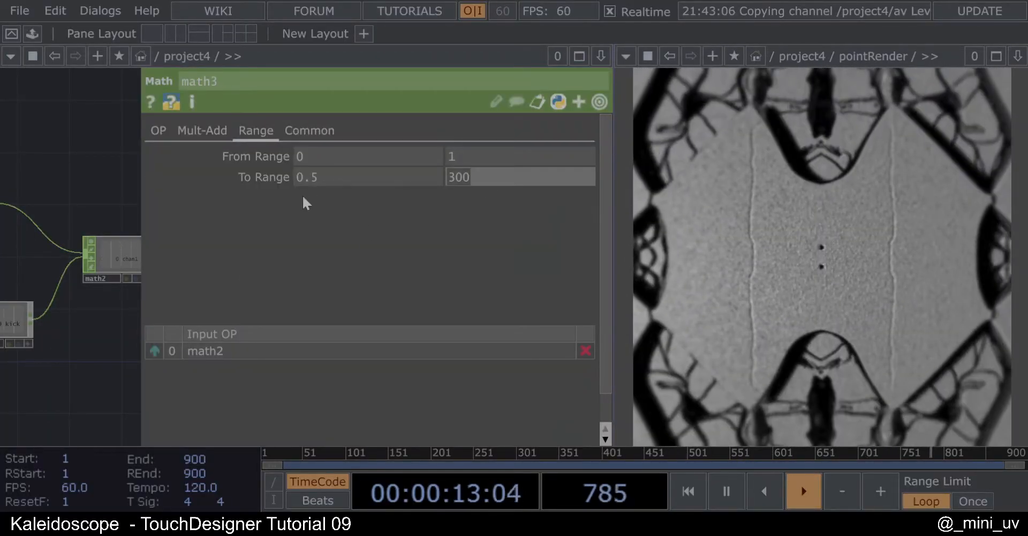
{"action": "type", "text": "200"}
{"action": "key", "text": "Return"}
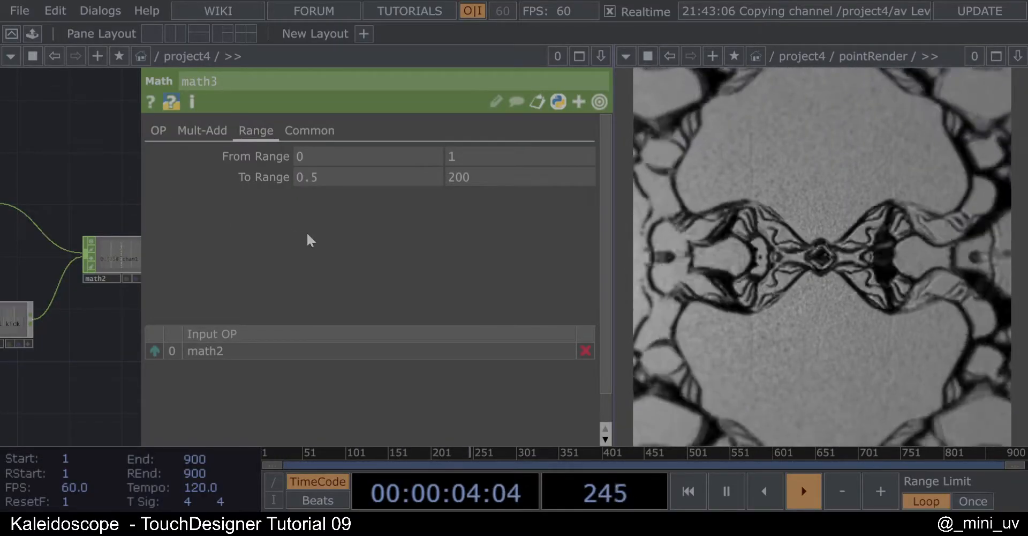
{"action": "key", "text": "p"}
{"action": "scroll", "coordinate": [387, 230], "scroll_direction": "down", "scroll_amount": 5}
{"action": "left_click_drag", "start_coordinate": [278, 320], "coordinate": [317, 266]}
{"action": "scroll", "coordinate": [251, 232], "scroll_direction": "up", "scroll_amount": 5}
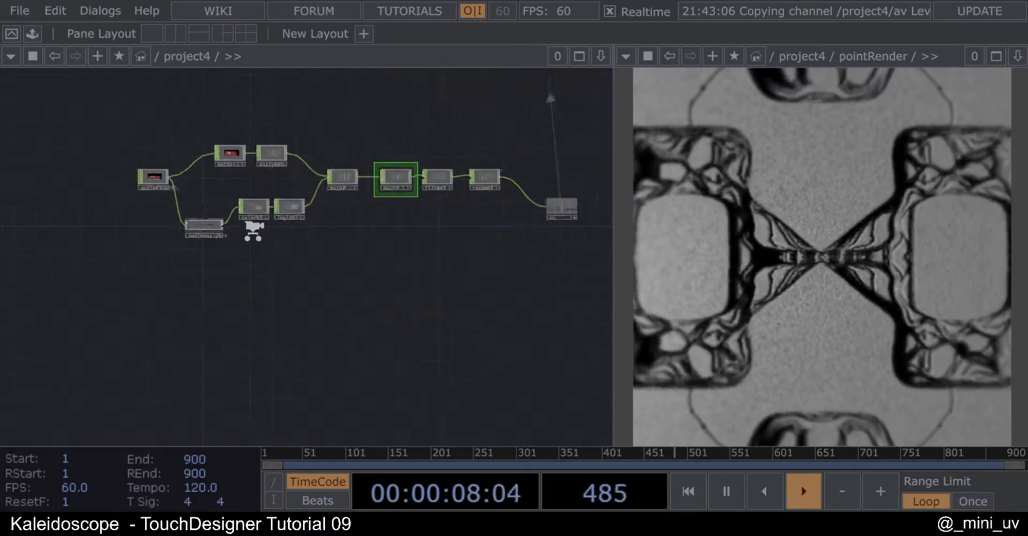
{"action": "left_click_drag", "start_coordinate": [259, 282], "coordinate": [242, 258]}
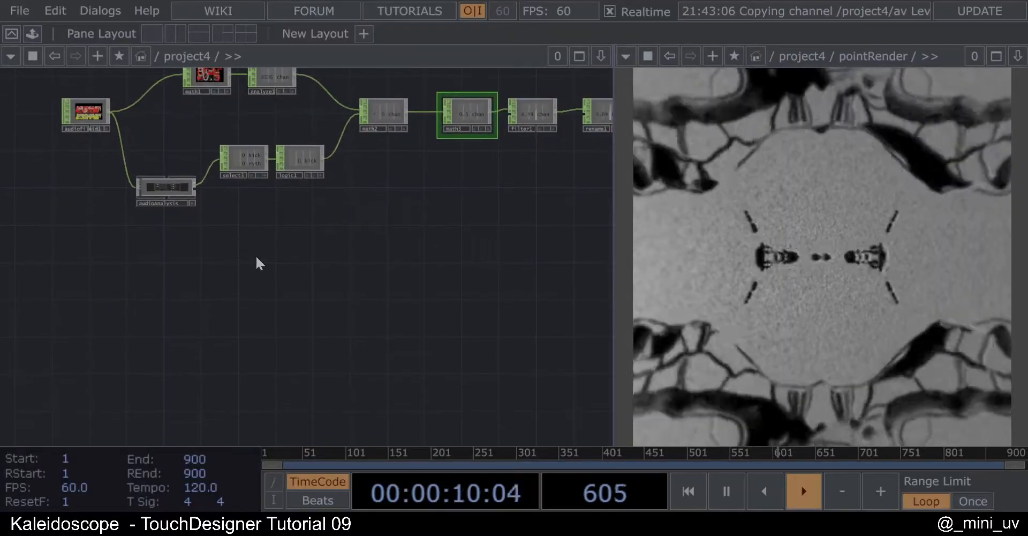
{"action": "scroll", "coordinate": [246, 284], "scroll_direction": "down", "scroll_amount": 6}
{"action": "scroll", "coordinate": [312, 116], "scroll_direction": "up", "scroll_amount": 3}
{"action": "scroll", "coordinate": [322, 136], "scroll_direction": "up", "scroll_amount": 6}
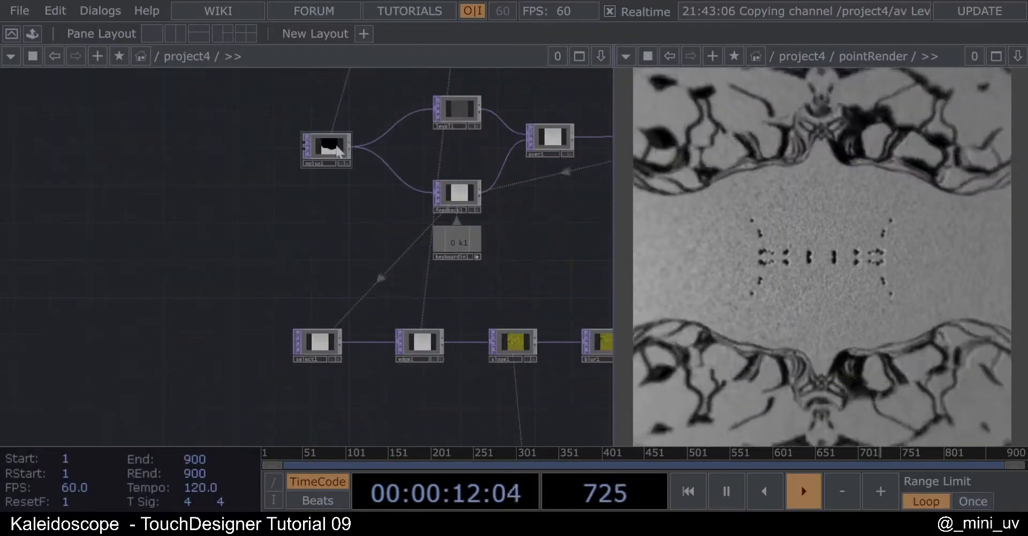
Inspect noise1's parameters, then bring up the component palette
{"action": "left_click", "coordinate": [323, 138]}
{"action": "key", "text": "p"}
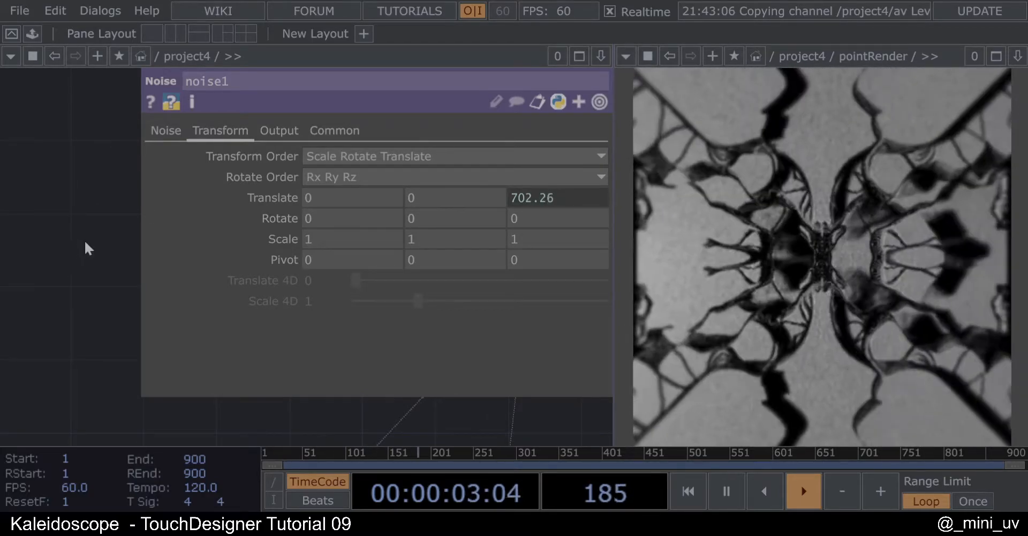
{"action": "key", "text": "p"}
{"action": "scroll", "coordinate": [294, 214], "scroll_direction": "down", "scroll_amount": 5}
{"action": "scroll", "coordinate": [198, 367], "scroll_direction": "up", "scroll_amount": 3}
{"action": "scroll", "coordinate": [198, 367], "scroll_direction": "up", "scroll_amount": 3}
{"action": "left_click", "coordinate": [33, 34]}
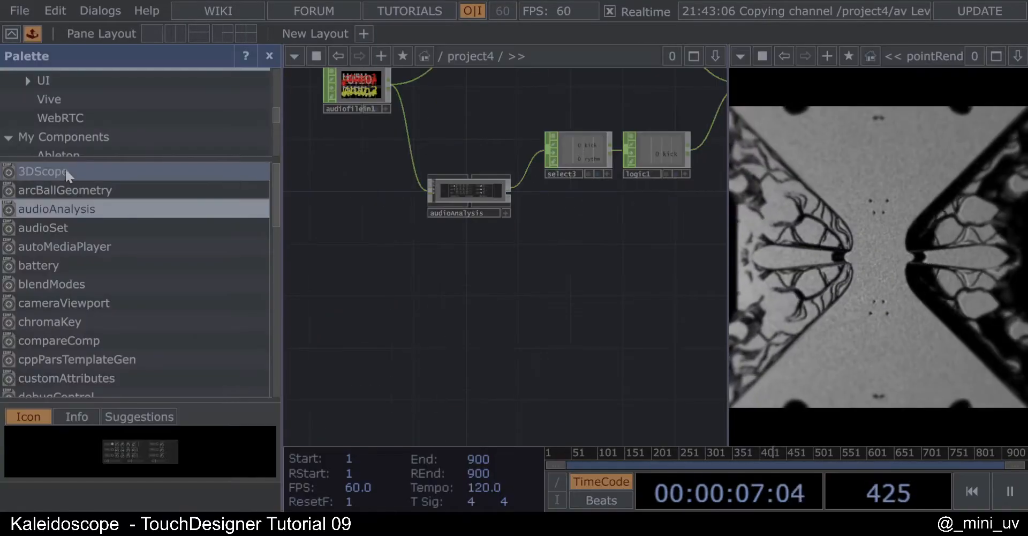
Add an AudioAnalysisTime component from the palette's Audio components and place it to the right
{"action": "left_click_drag", "start_coordinate": [67, 161], "coordinate": [76, 289]}
{"action": "left_click", "coordinate": [64, 245]}
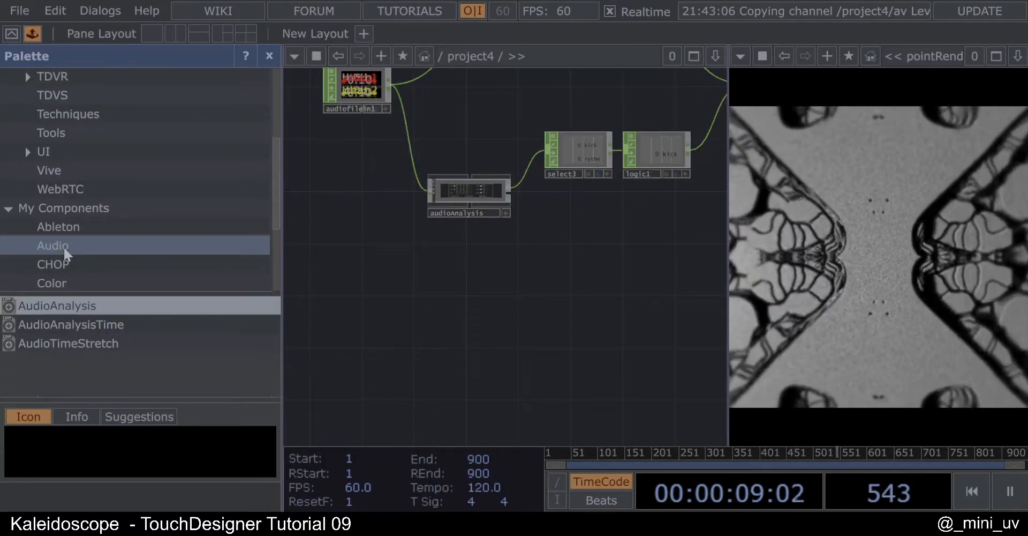
{"action": "left_click_drag", "start_coordinate": [38, 330], "coordinate": [494, 334]}
{"action": "left_click_drag", "start_coordinate": [543, 309], "coordinate": [600, 311]}
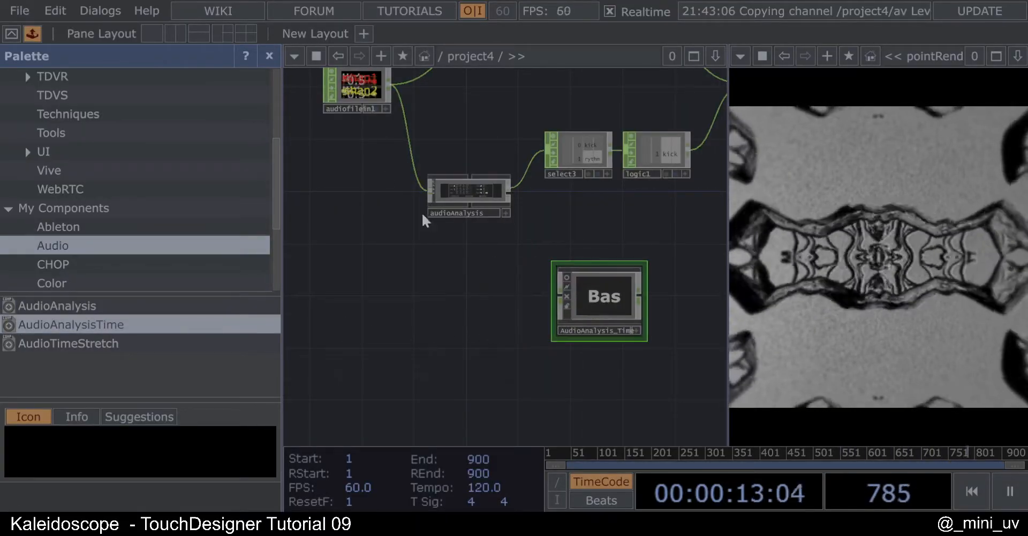
{"action": "left_click", "coordinate": [271, 57]}
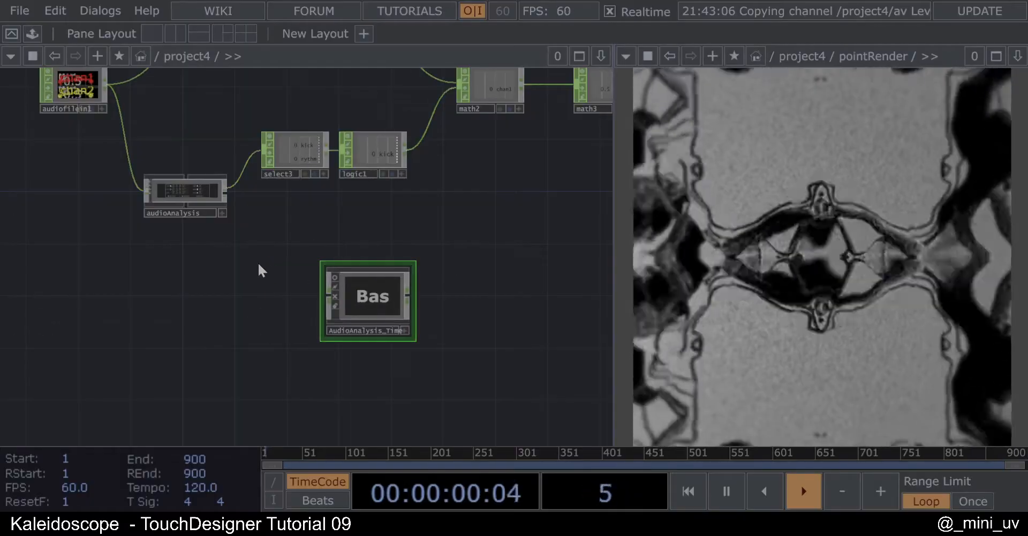
{"action": "scroll", "coordinate": [260, 265], "scroll_direction": "up", "scroll_amount": 3}
{"action": "scroll", "coordinate": [233, 232], "scroll_direction": "down", "scroll_amount": 5}
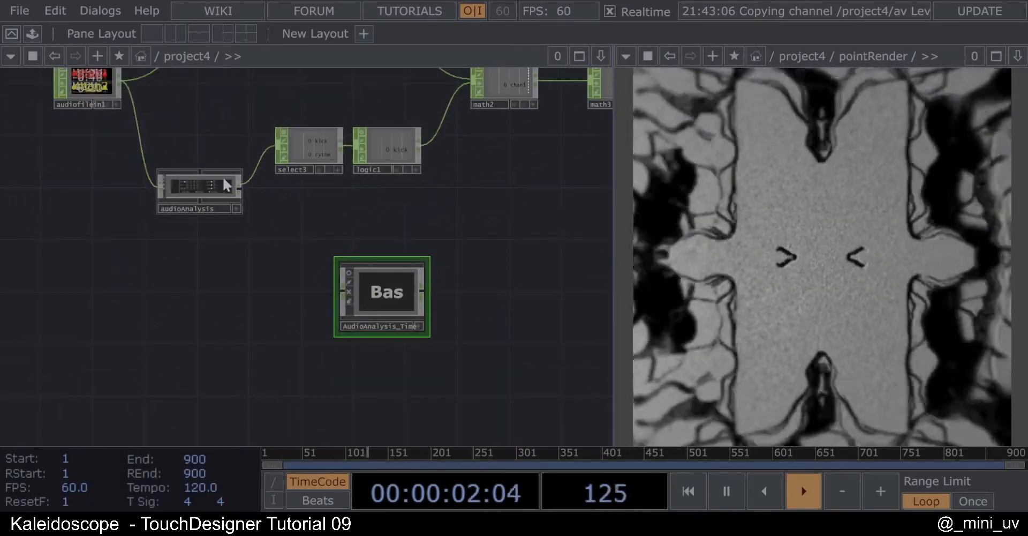
Add select4 after audioAnalysis picking kick and snare, and wire it into AudioAnalysis_Time
{"action": "right_click", "coordinate": [228, 185]}
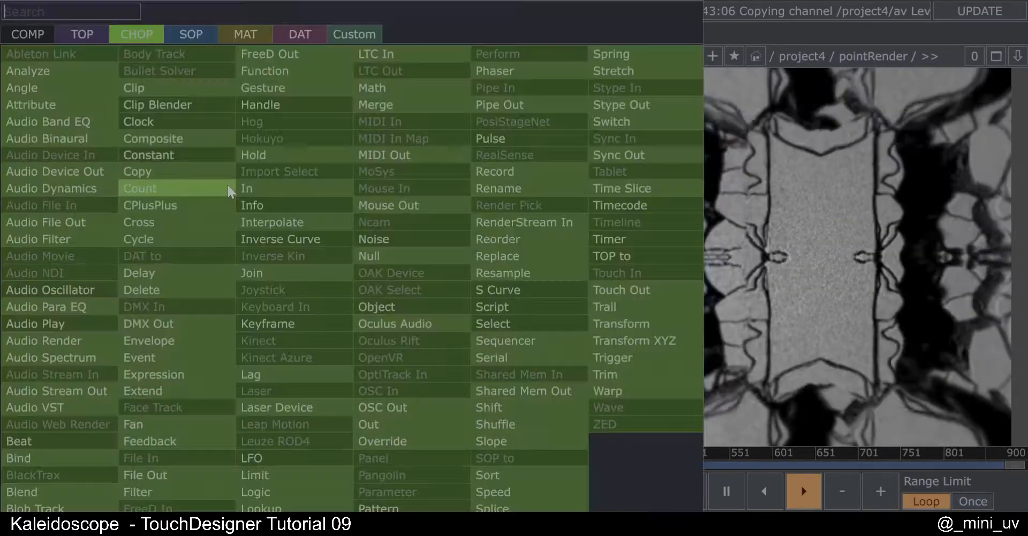
{"action": "type", "text": "se"}
{"action": "left_click", "coordinate": [545, 322]}
{"action": "left_click", "coordinate": [210, 300]}
{"action": "key", "text": "p"}
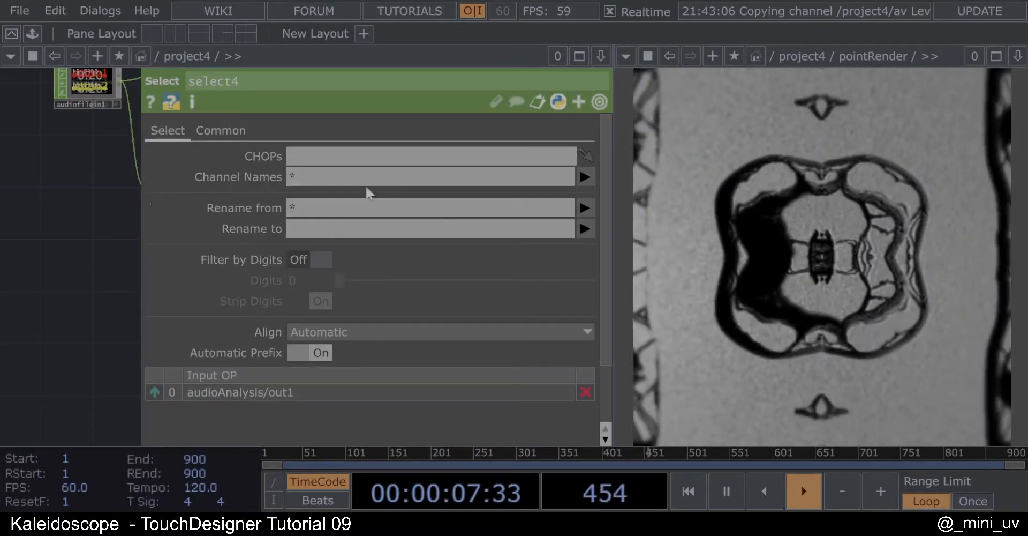
{"action": "left_click", "coordinate": [585, 176]}
{"action": "left_click", "coordinate": [596, 271]}
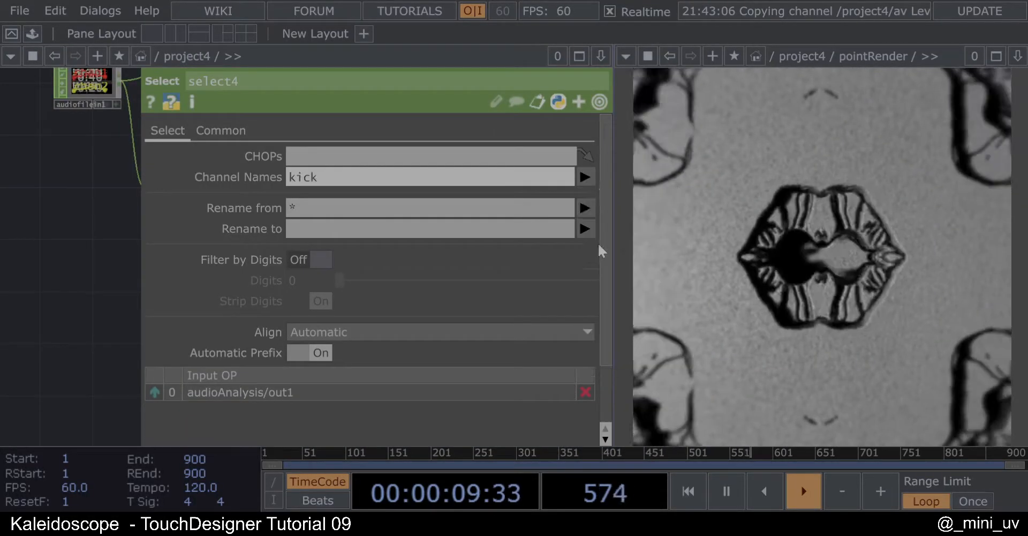
{"action": "left_click", "coordinate": [585, 177]}
{"action": "left_click", "coordinate": [614, 289]}
{"action": "key", "text": "p"}
{"action": "left_click_drag", "start_coordinate": [229, 303], "coordinate": [323, 297]}
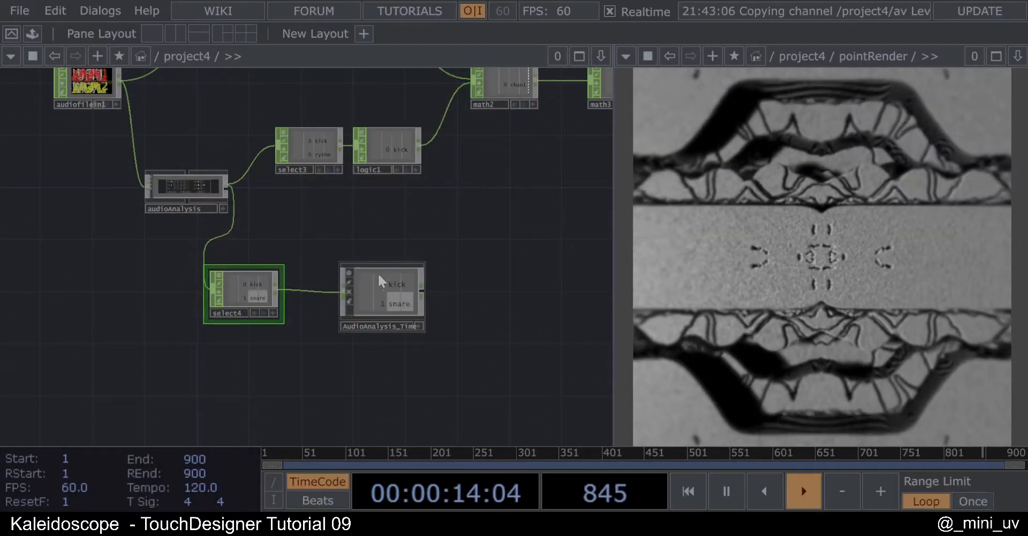
{"action": "scroll", "coordinate": [374, 289], "scroll_direction": "up", "scroll_amount": 5}
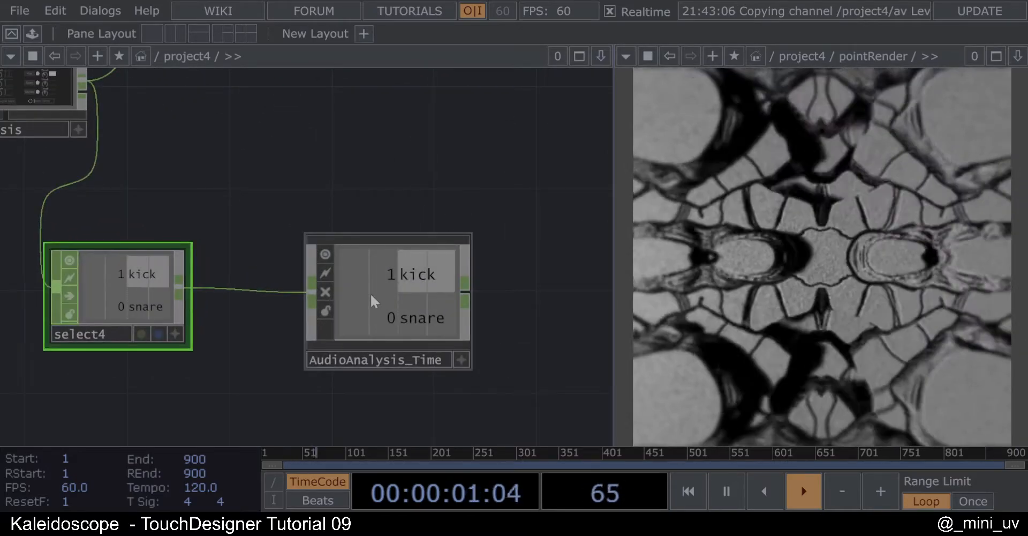
Inside AudioAnalysis_Time, set select1's Channel Names to * so all channels pass through
{"action": "left_click", "coordinate": [370, 293]}
{"action": "scroll", "coordinate": [371, 279], "scroll_direction": "up", "scroll_amount": 3}
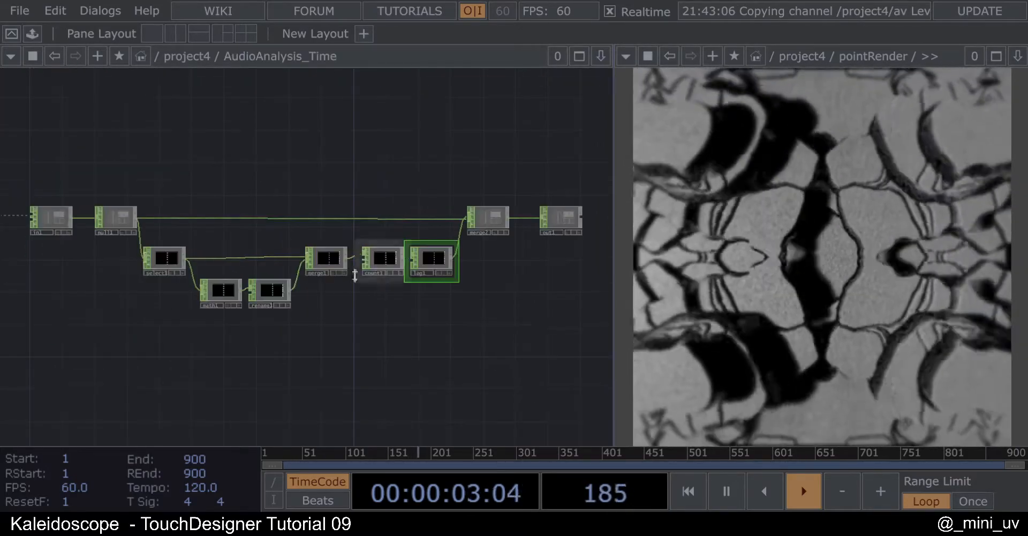
{"action": "scroll", "coordinate": [97, 271], "scroll_direction": "up", "scroll_amount": 5}
{"action": "left_click", "coordinate": [220, 248]}
{"action": "key", "text": "p"}
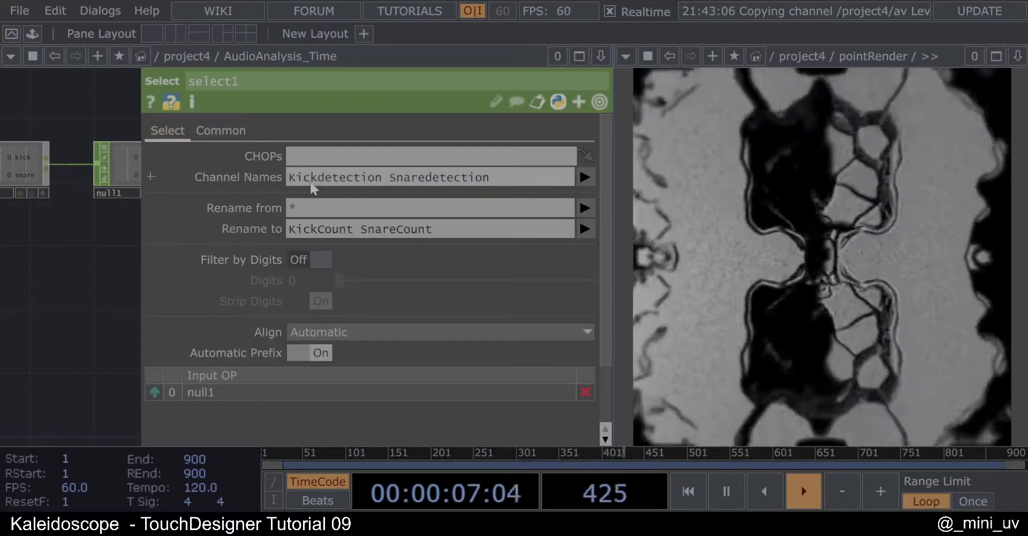
{"action": "type", "text": "*"}
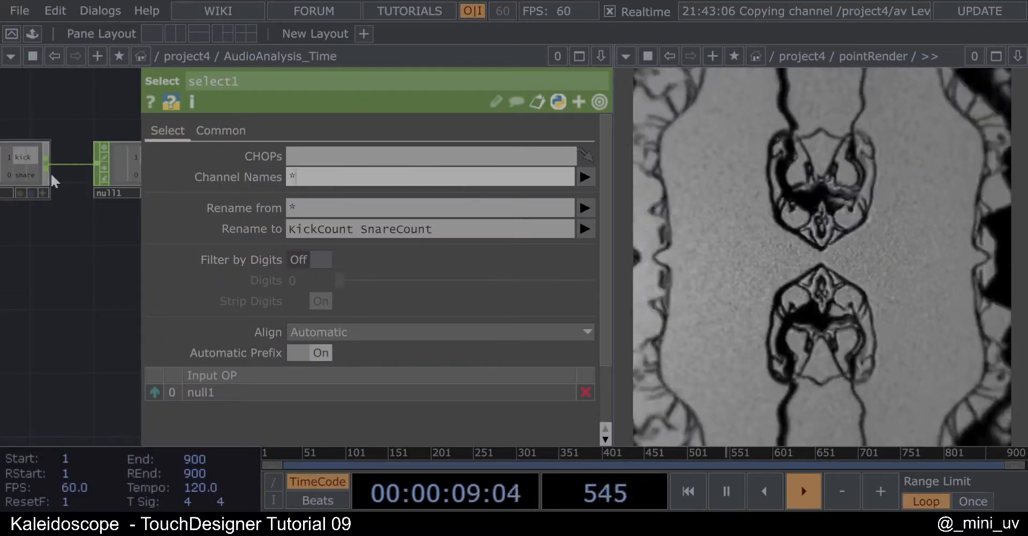
{"action": "left_click", "coordinate": [97, 299]}
{"action": "key", "text": "p"}
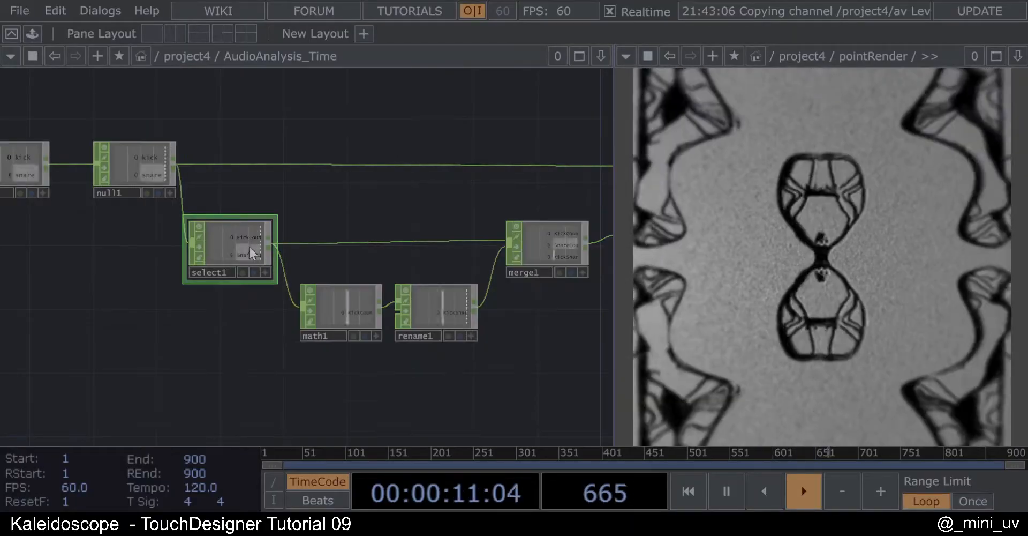
Zoom back out of the component to the project4 network
{"action": "scroll", "coordinate": [249, 246], "scroll_direction": "down", "scroll_amount": 10}
{"action": "scroll", "coordinate": [246, 256], "scroll_direction": "up", "scroll_amount": 5}
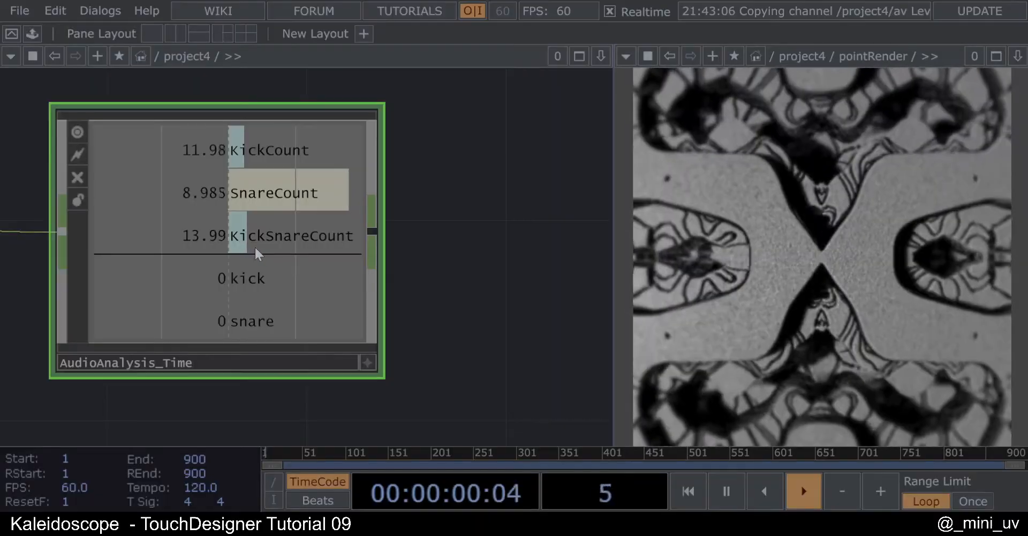
{"action": "scroll", "coordinate": [199, 246], "scroll_direction": "down", "scroll_amount": 2}
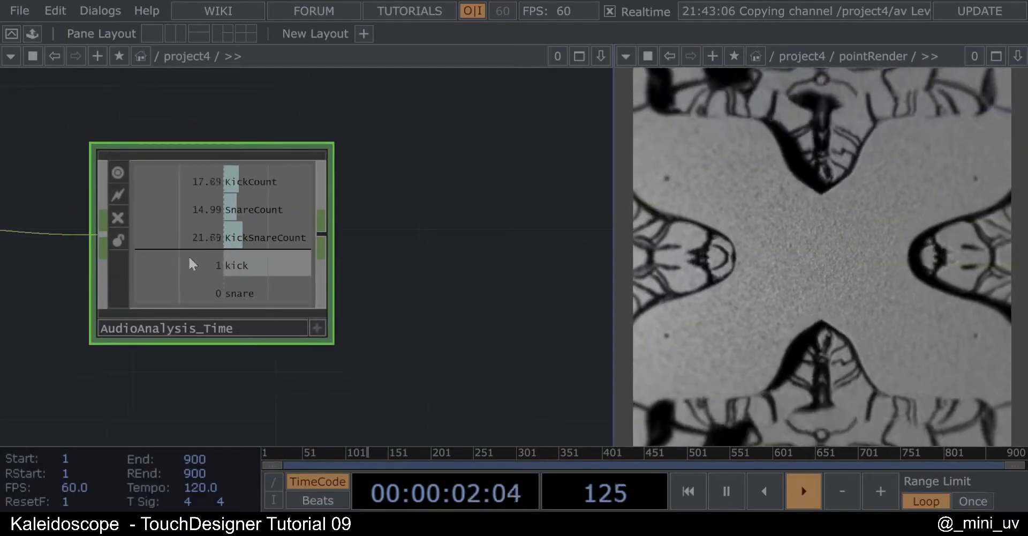
{"action": "scroll", "coordinate": [222, 246], "scroll_direction": "down", "scroll_amount": 2}
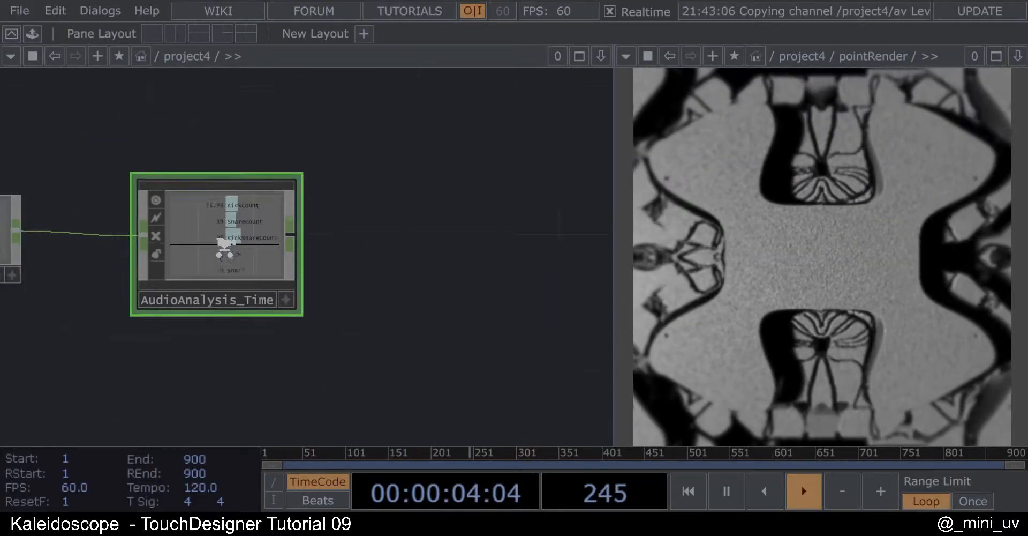
{"action": "scroll", "coordinate": [225, 248], "scroll_direction": "up", "scroll_amount": 1}
{"action": "scroll", "coordinate": [225, 248], "scroll_direction": "down", "scroll_amount": 1}
{"action": "scroll", "coordinate": [233, 256], "scroll_direction": "down", "scroll_amount": 3}
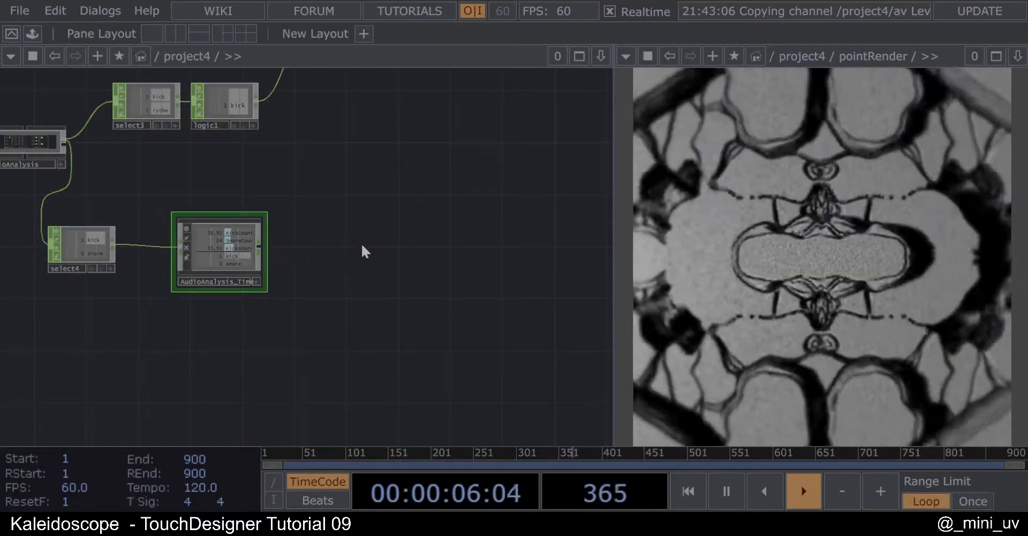
{"action": "scroll", "coordinate": [223, 294], "scroll_direction": "down", "scroll_amount": 3}
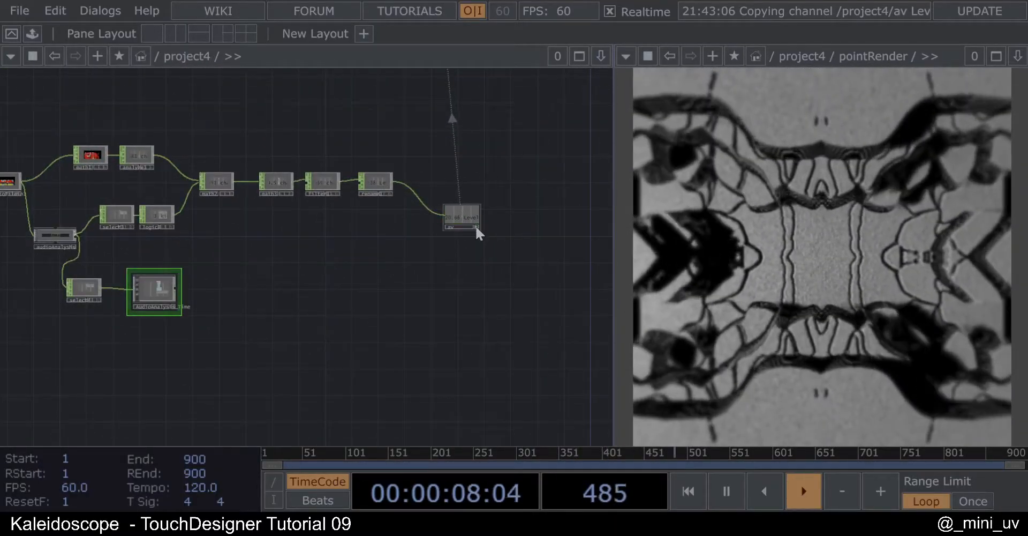
Insert a merge1 CHOP on the wire between reorder and av
{"action": "left_click_drag", "start_coordinate": [456, 211], "coordinate": [476, 250]}
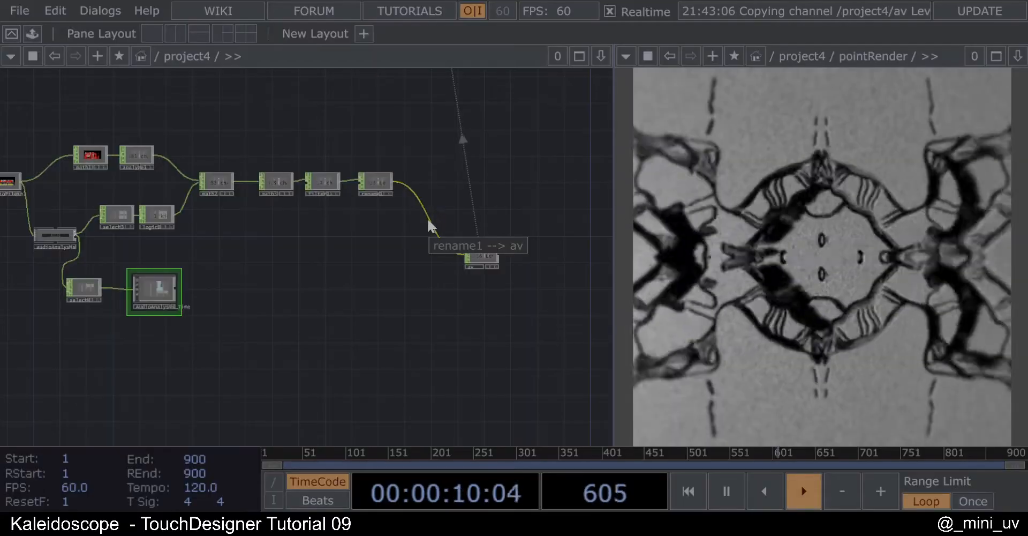
{"action": "right_click", "coordinate": [426, 218]}
{"action": "left_click", "coordinate": [446, 192]}
{"action": "type", "text": "mer"}
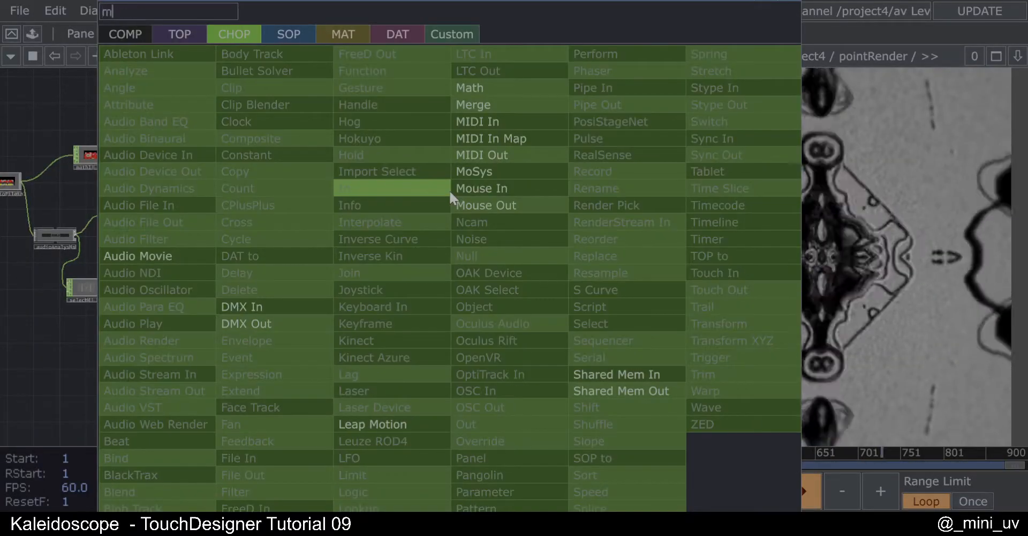
{"action": "left_click", "coordinate": [474, 110]}
{"action": "left_click", "coordinate": [419, 271]}
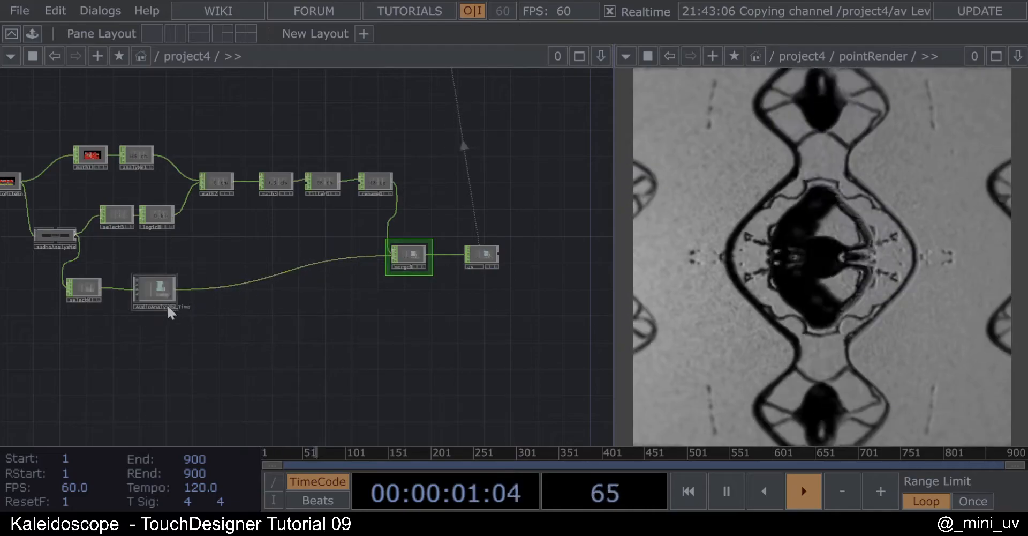
Copy the KickSnareCount channel from av's channel view
{"action": "scroll", "coordinate": [477, 268], "scroll_direction": "up", "scroll_amount": 5}
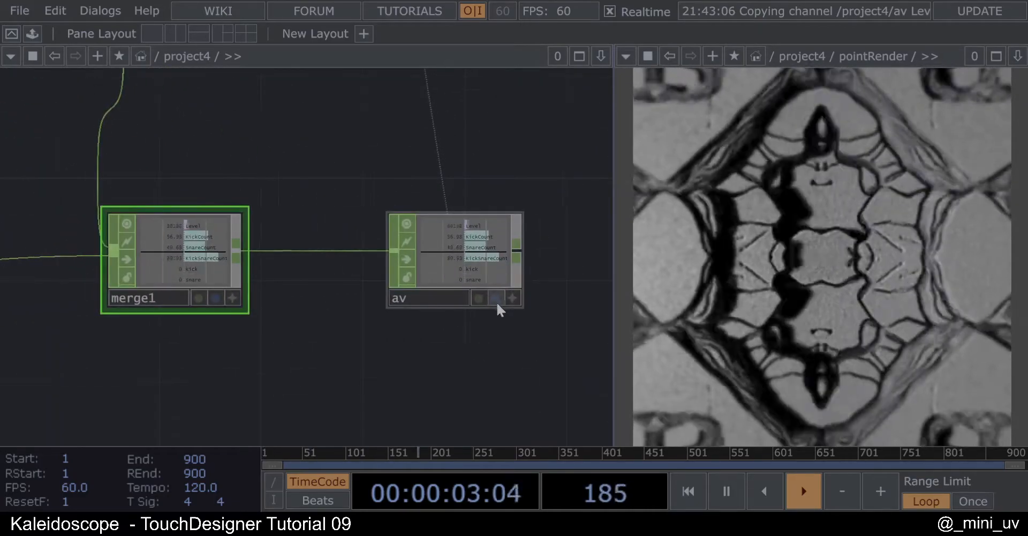
{"action": "left_click", "coordinate": [516, 301]}
{"action": "left_click_drag", "start_coordinate": [467, 261], "coordinate": [467, 260]}
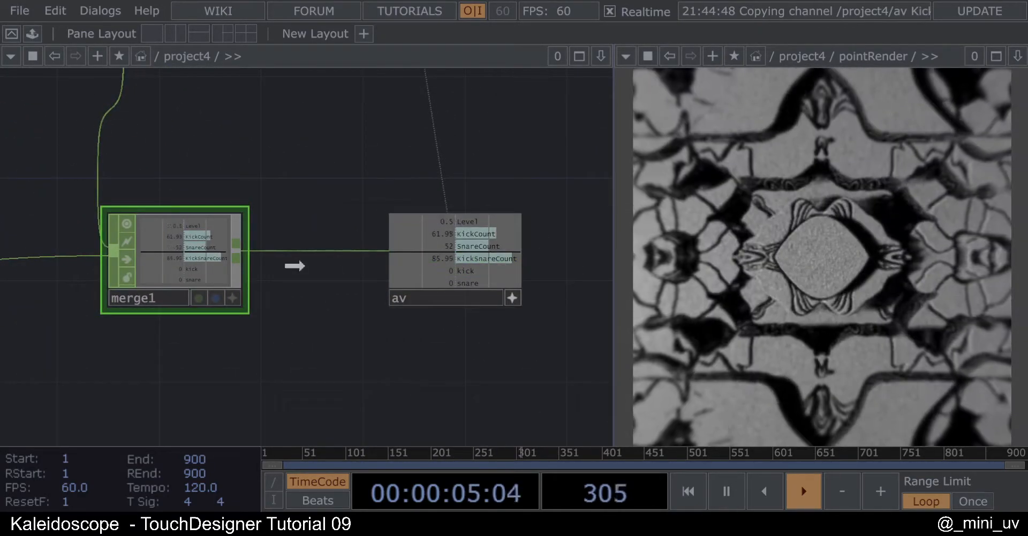
{"action": "scroll", "coordinate": [295, 266], "scroll_direction": "down", "scroll_amount": 5}
Clear noise1's ty and set tz to absTime.seconds*0.1 + op('av')['KickSnareCount'] * 0.1
{"action": "scroll", "coordinate": [255, 124], "scroll_direction": "up", "scroll_amount": 4}
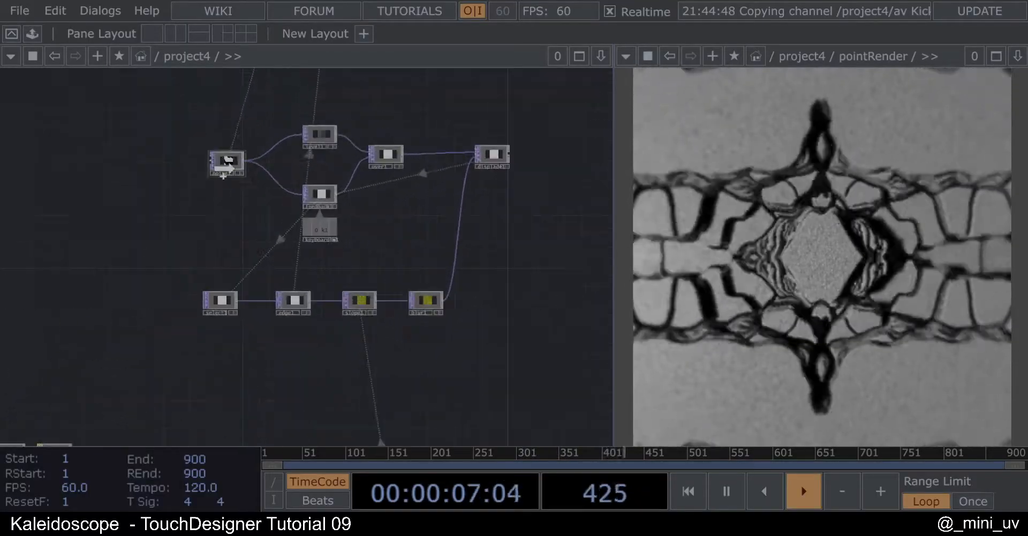
{"action": "key", "text": "p"}
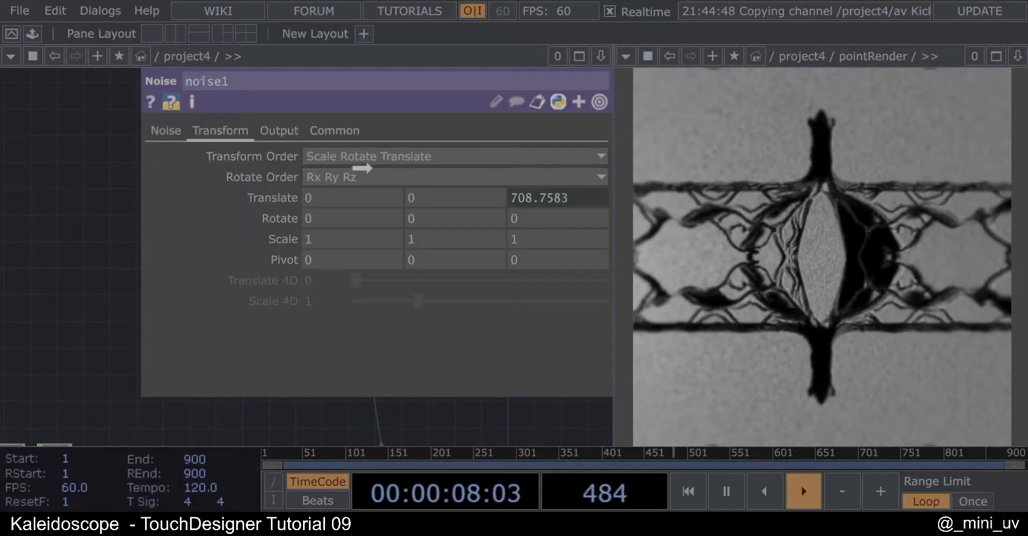
{"action": "left_click", "coordinate": [460, 196]}
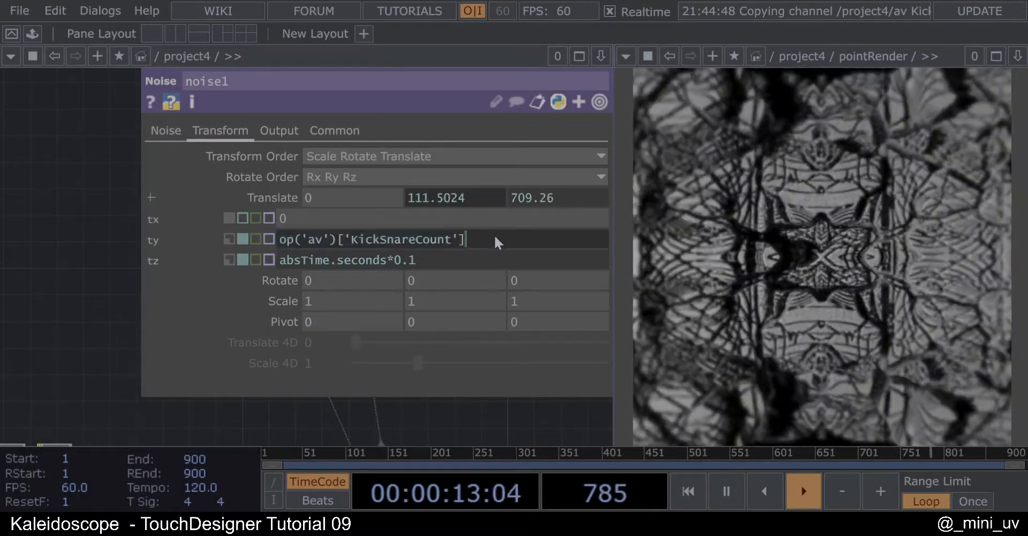
{"action": "type", "text": "* 0.1"}
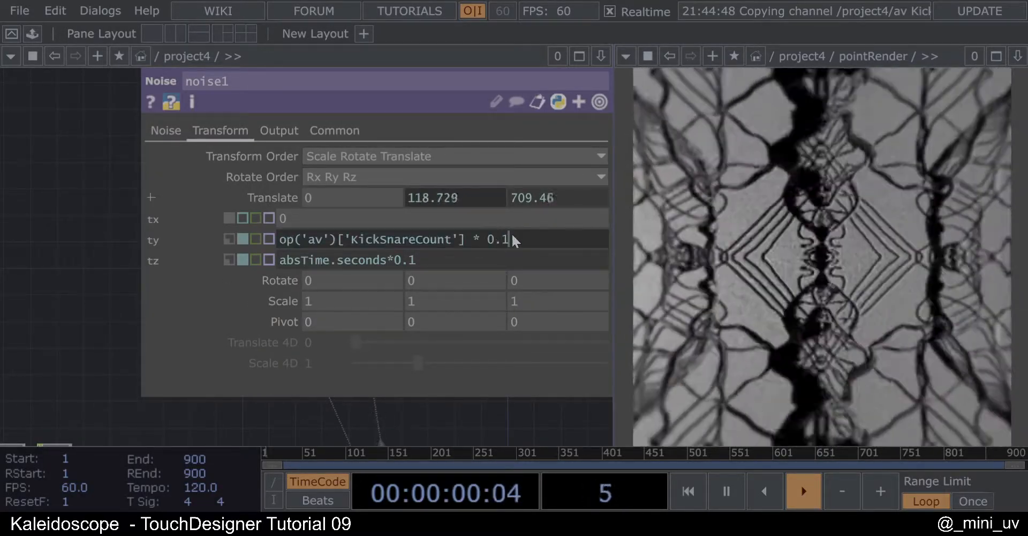
{"action": "key", "text": "ctrl+a"}
{"action": "key", "text": "ctrl+c"}
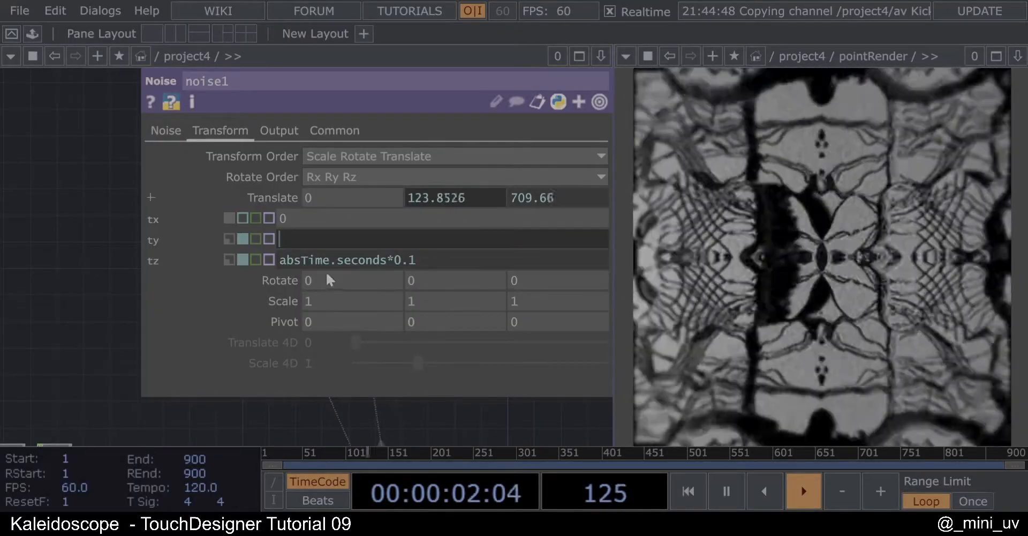
{"action": "left_click", "coordinate": [451, 262]}
{"action": "type", "text": "+"}
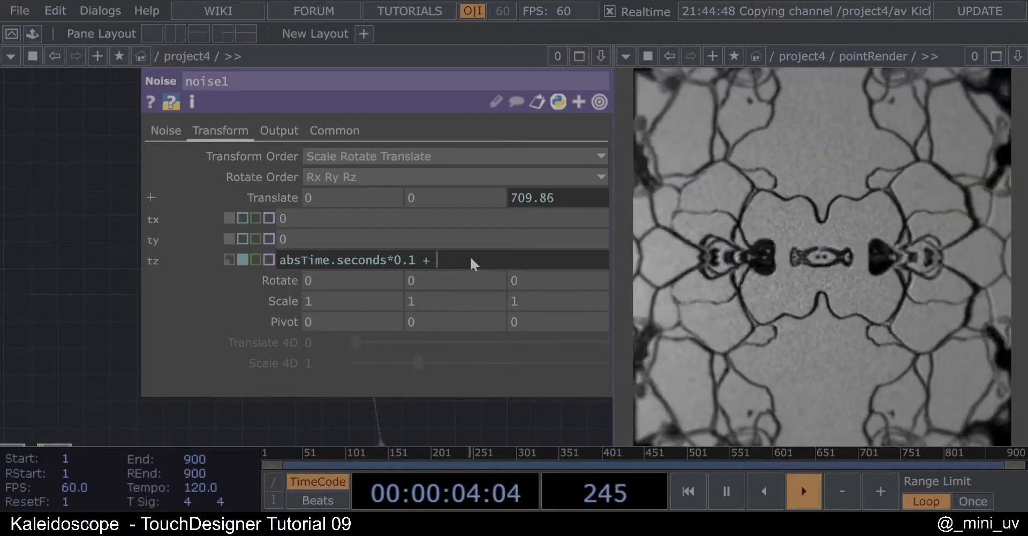
{"action": "key", "text": "ctrl+v"}
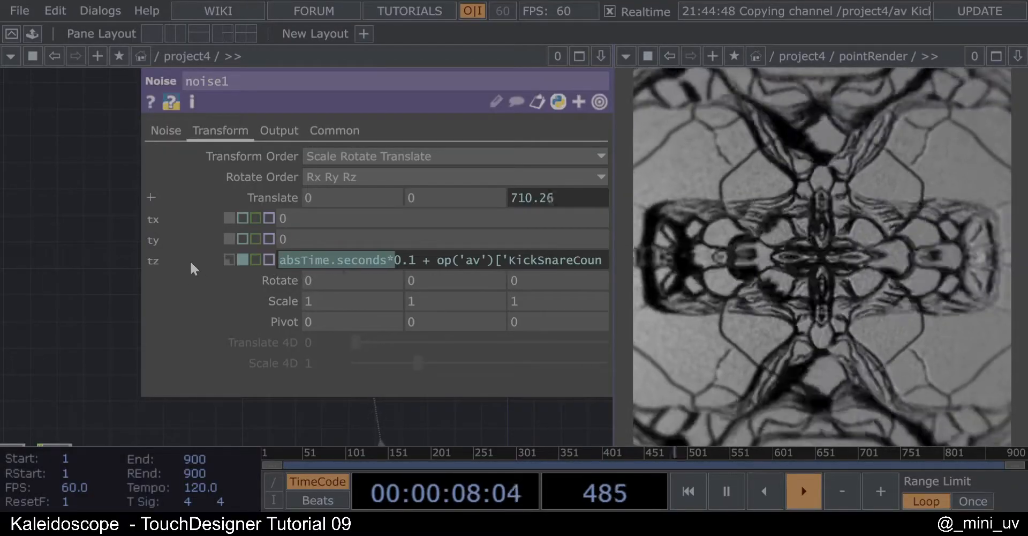
{"action": "left_click", "coordinate": [92, 262]}
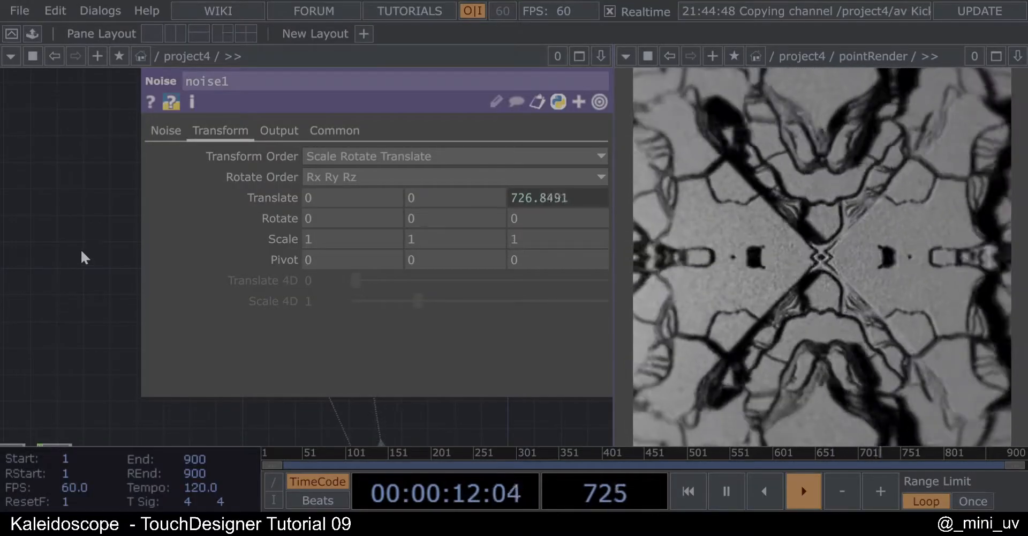
{"action": "key", "text": "p"}
{"action": "scroll", "coordinate": [69, 239], "scroll_direction": "down", "scroll_amount": 5}
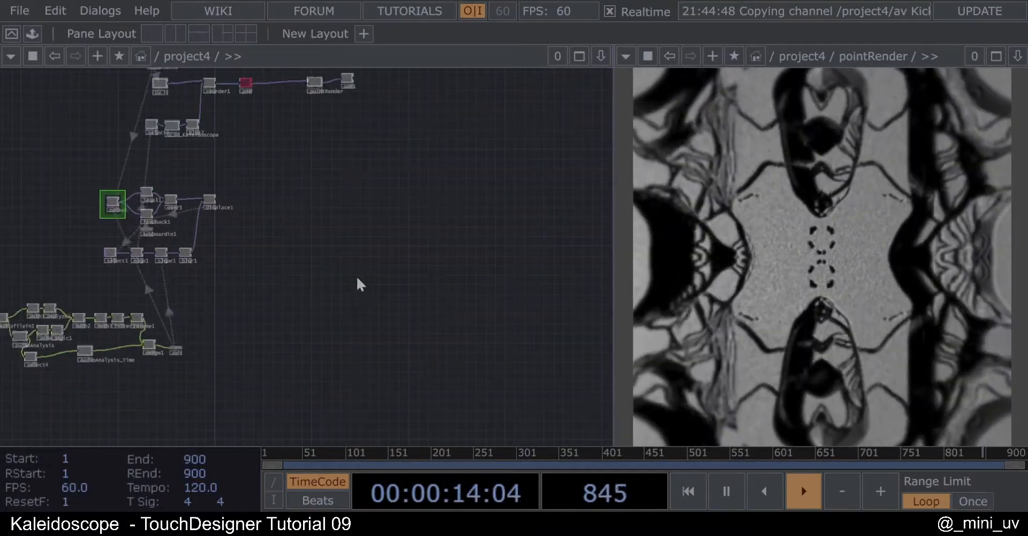
{"action": "left_click_drag", "start_coordinate": [310, 303], "coordinate": [379, 271]}
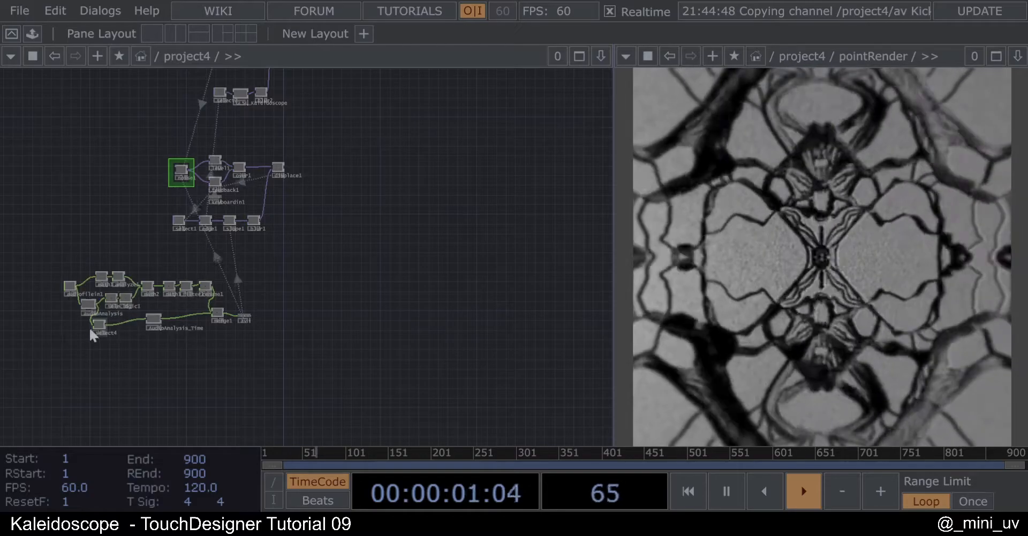
{"action": "left_click_drag", "start_coordinate": [351, 305], "coordinate": [262, 423]}
{"action": "scroll", "coordinate": [293, 164], "scroll_direction": "up", "scroll_amount": 6}
{"action": "key", "text": "i"}
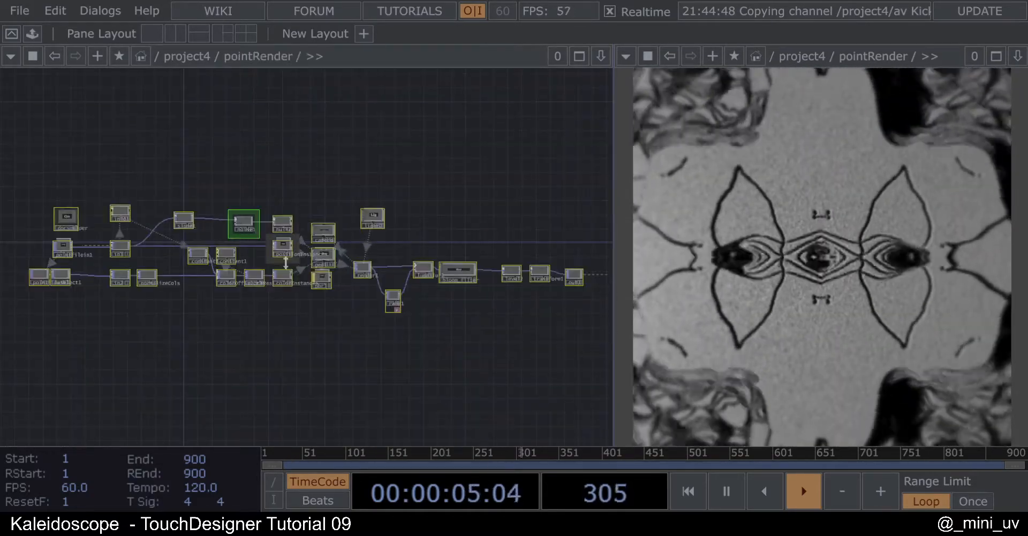
{"action": "scroll", "coordinate": [285, 259], "scroll_direction": "up", "scroll_amount": 4}
{"action": "right_click", "coordinate": [377, 203]}
{"action": "left_click", "coordinate": [504, 107]}
{"action": "left_click_drag", "start_coordinate": [398, 127], "coordinate": [474, 205]}
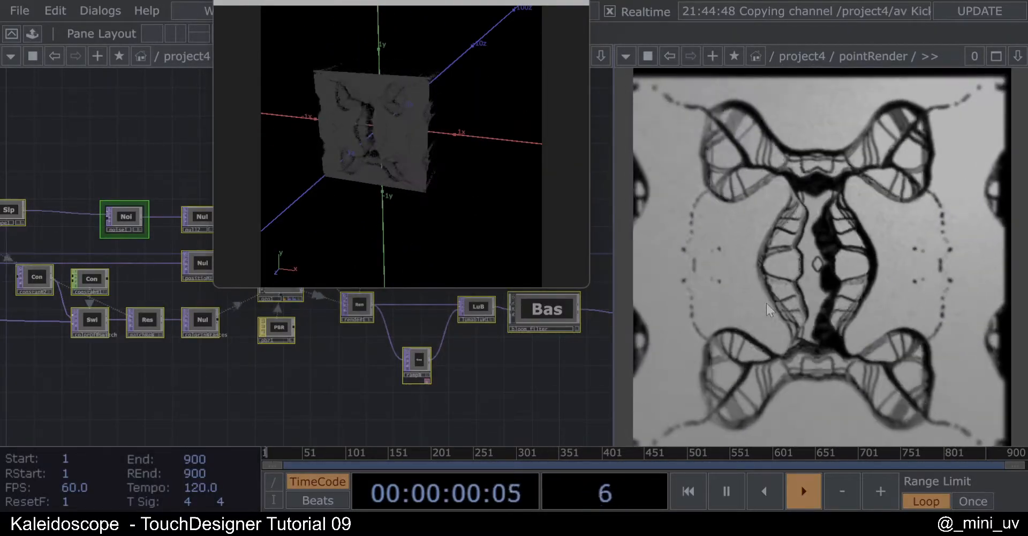
{"action": "left_click", "coordinate": [573, 1]}
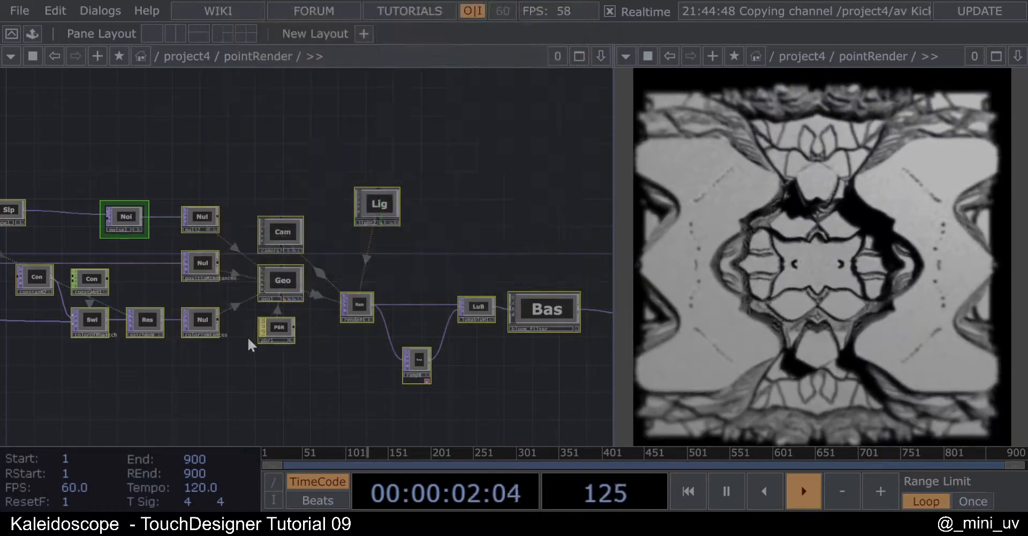
{"action": "scroll", "coordinate": [281, 265], "scroll_direction": "down", "scroll_amount": 15}
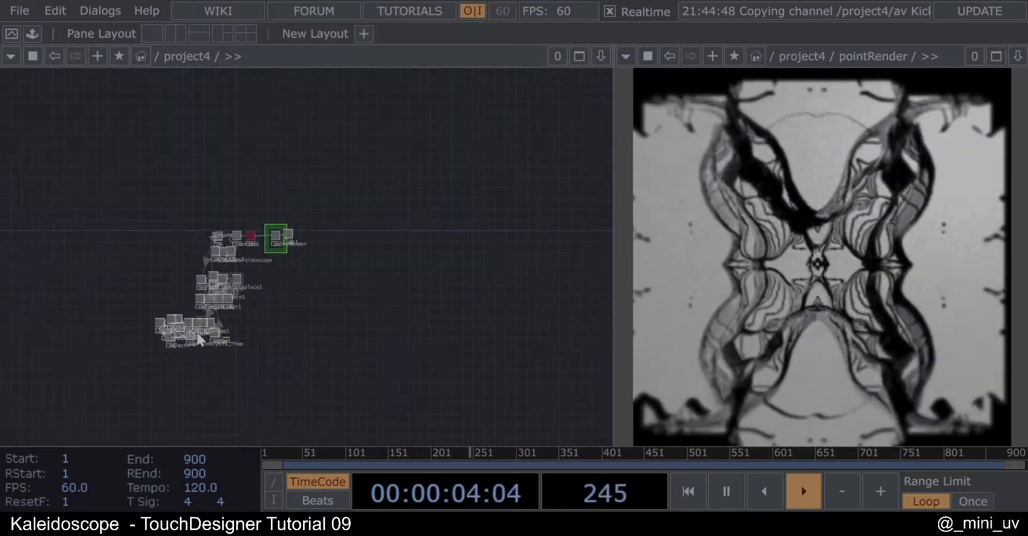
{"action": "scroll", "coordinate": [285, 233], "scroll_direction": "up", "scroll_amount": 10}
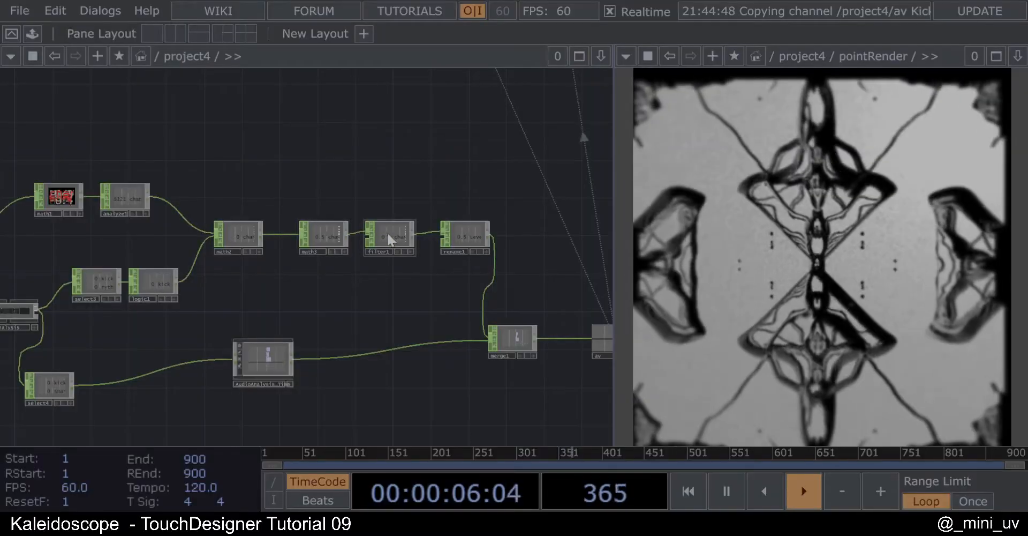
Change math3's upper To Range value from 200 to 150
{"action": "left_click", "coordinate": [324, 232]}
{"action": "key", "text": "p"}
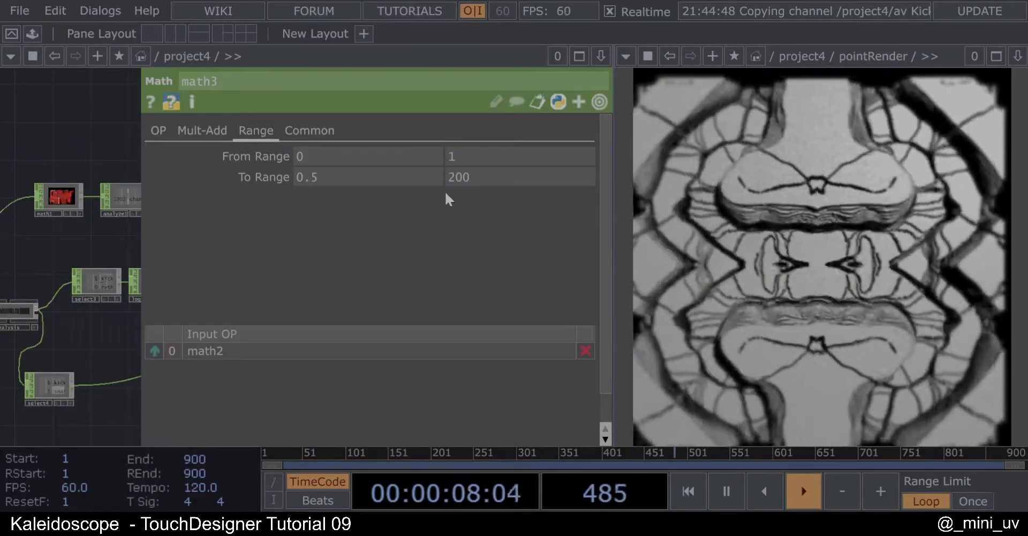
{"action": "left_click", "coordinate": [469, 176]}
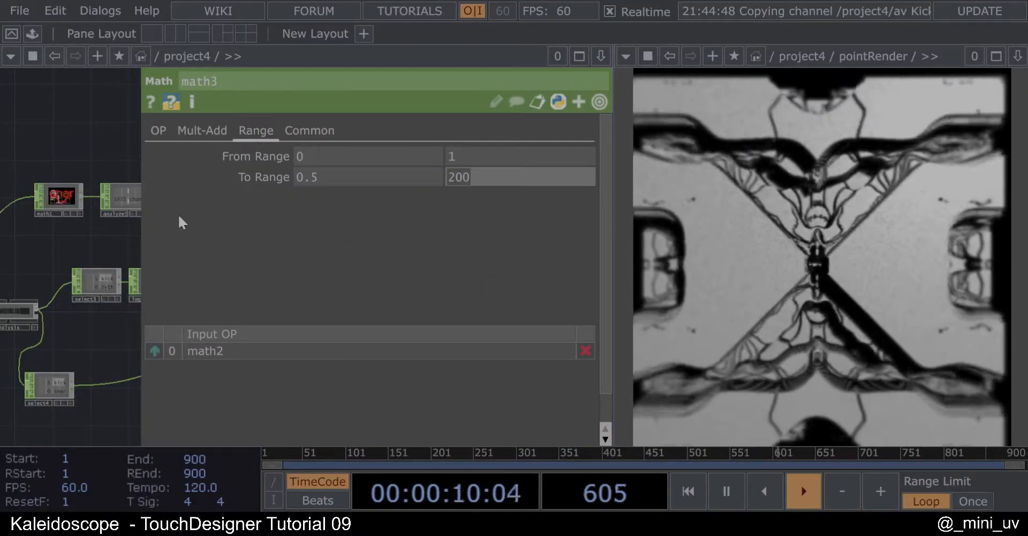
{"action": "type", "text": "150"}
{"action": "key", "text": "Return"}
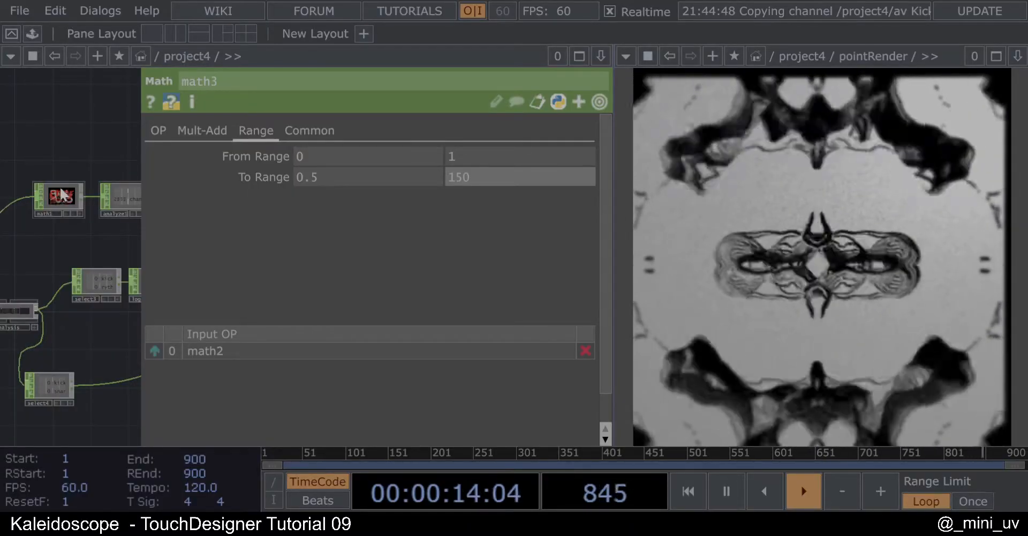
{"action": "key", "text": "p"}
{"action": "scroll", "coordinate": [170, 276], "scroll_direction": "down", "scroll_amount": 6}
{"action": "scroll", "coordinate": [243, 142], "scroll_direction": "up", "scroll_amount": 6}
Change the KickSnareCount multiplier in noise1's tz expression from 0.1 to 0.5
{"action": "left_click", "coordinate": [217, 225]}
{"action": "key", "text": "p"}
{"action": "left_click", "coordinate": [525, 199]}
{"action": "mouse_move", "coordinate": [594, 259]}
{"action": "left_mouse_down"}
{"action": "mouse_move", "coordinate": [616, 262]}
{"action": "mouse_move", "coordinate": [601, 265]}
{"action": "left_mouse_up"}
{"action": "left_click", "coordinate": [581, 266]}
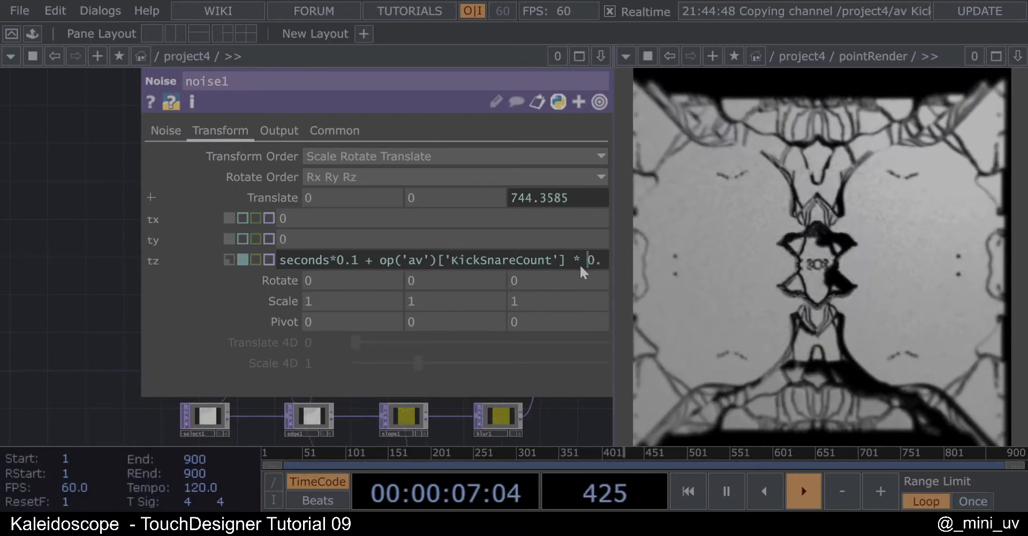
{"action": "key", "text": "Right"}
{"action": "key", "text": "Right"}
{"action": "key", "text": "Right"}
{"action": "key", "text": "BackSpace"}
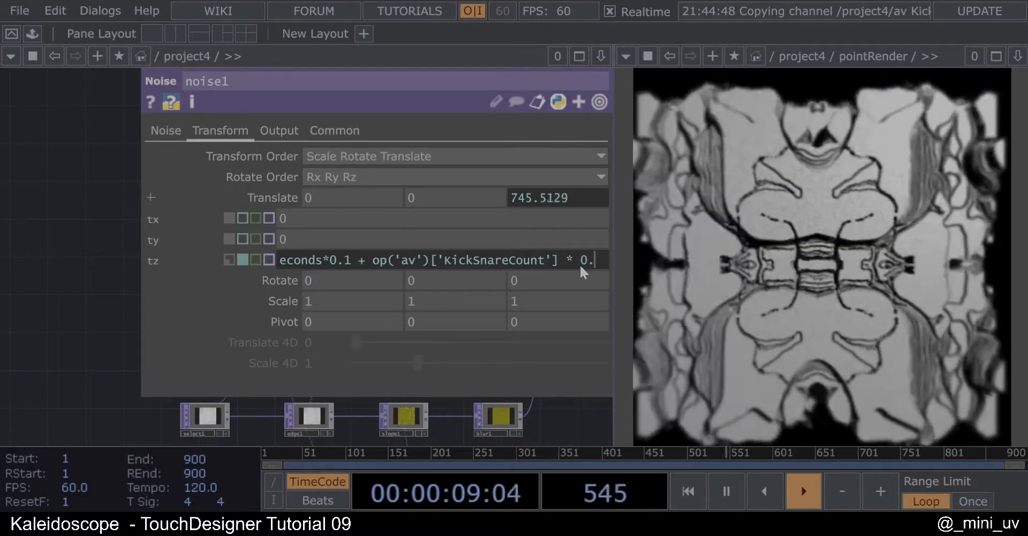
{"action": "type", "text": "5"}
{"action": "key", "text": "Return"}
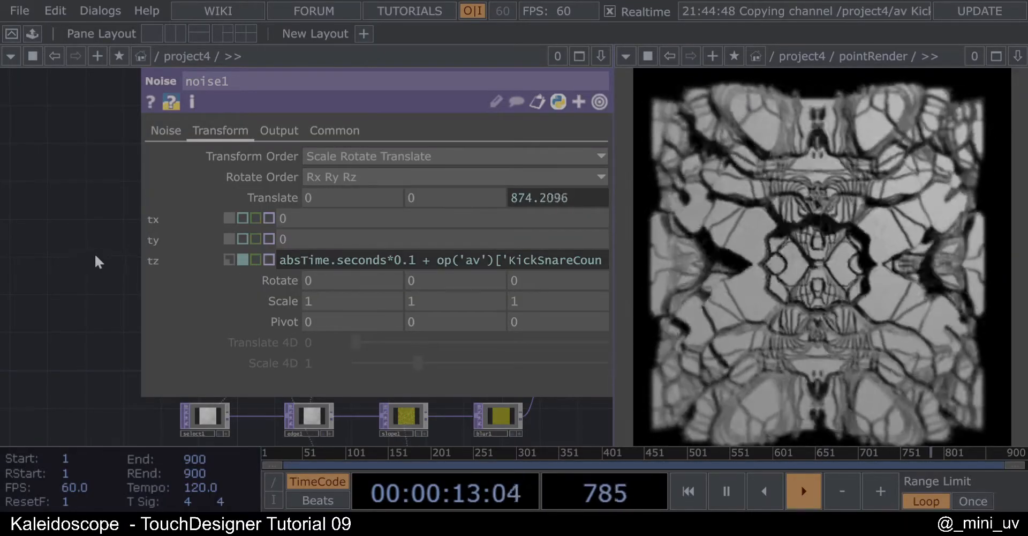
{"action": "key", "text": "p"}
{"action": "scroll", "coordinate": [94, 248], "scroll_direction": "down", "scroll_amount": 5}
{"action": "scroll", "coordinate": [124, 300], "scroll_direction": "up", "scroll_amount": 5}
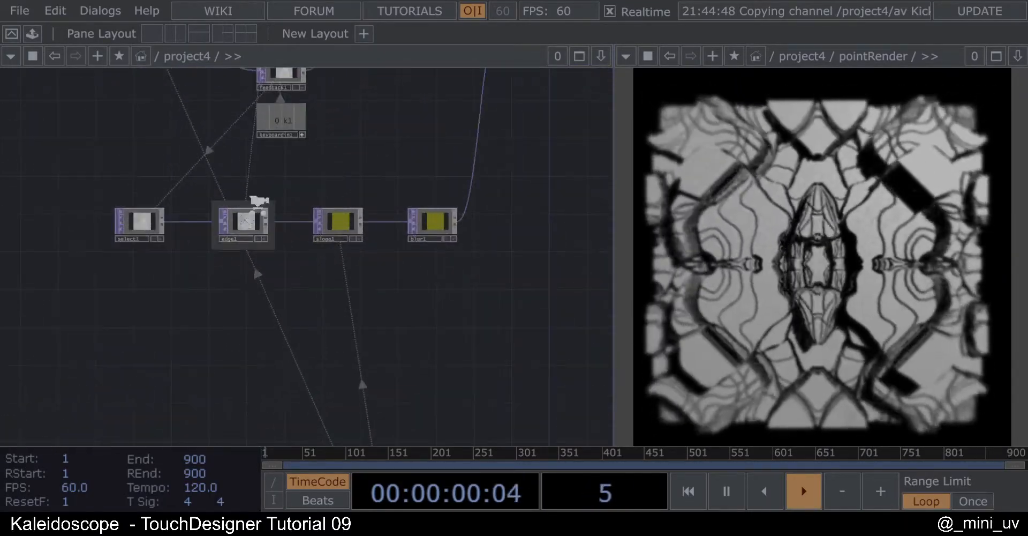
Bypass edge1 briefly to compare the render, then re-enable it
{"action": "scroll", "coordinate": [227, 246], "scroll_direction": "up", "scroll_amount": 5}
{"action": "left_click", "coordinate": [182, 242]}
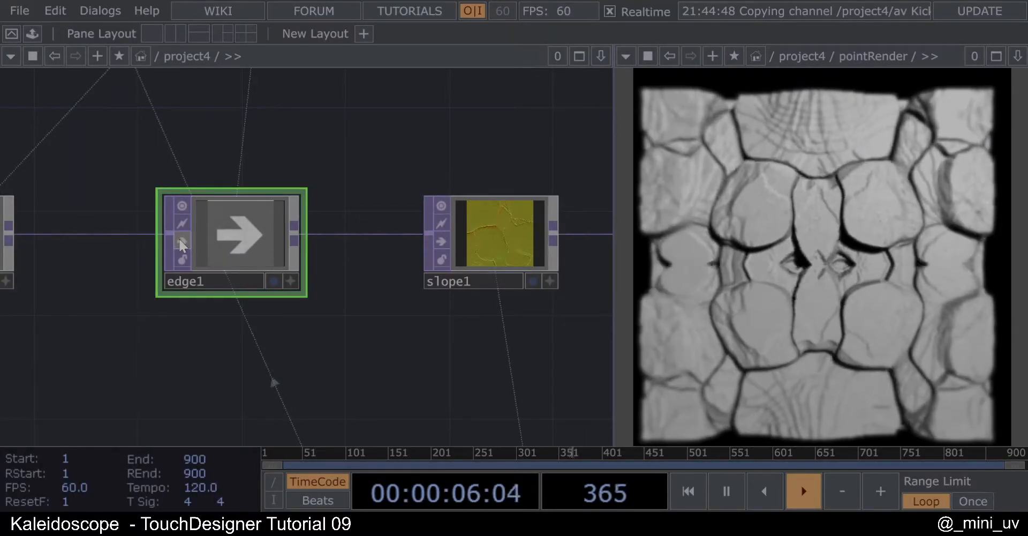
{"action": "left_click", "coordinate": [182, 242]}
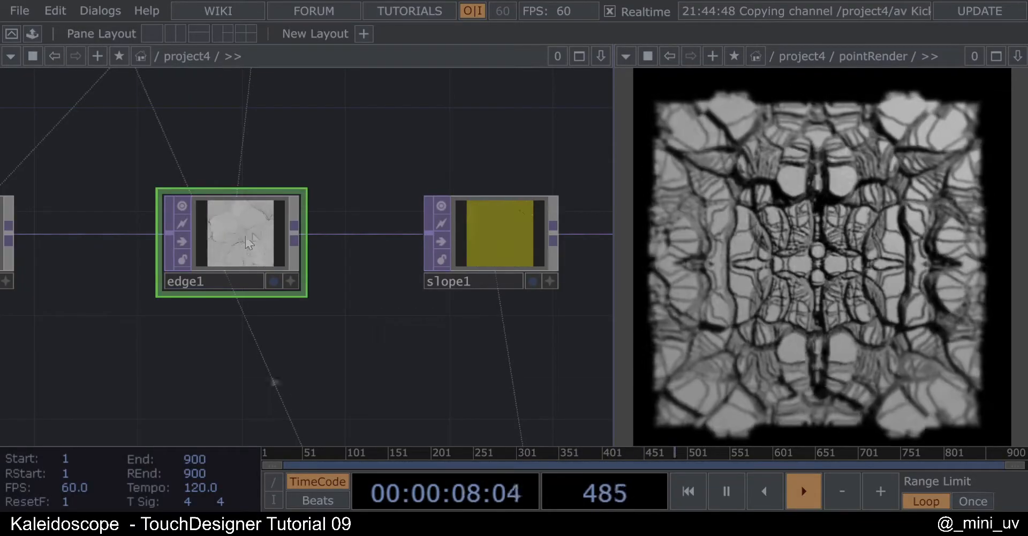
Undo edge1's Strength change so it returns from 20 to 10
{"action": "key", "text": "p"}
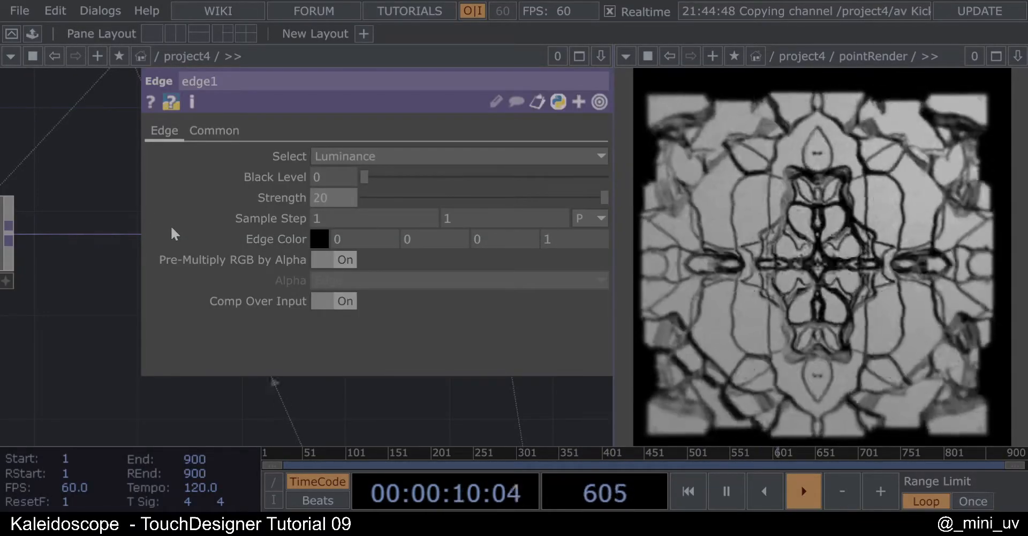
{"action": "key", "text": "ctrl+z"}
{"action": "left_click", "coordinate": [90, 168]}
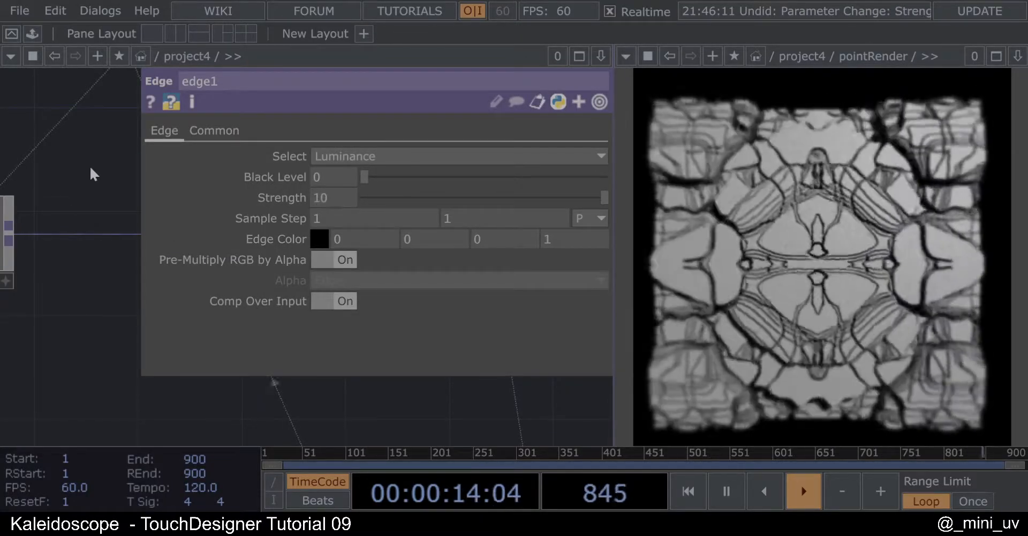
{"action": "key", "text": "p"}
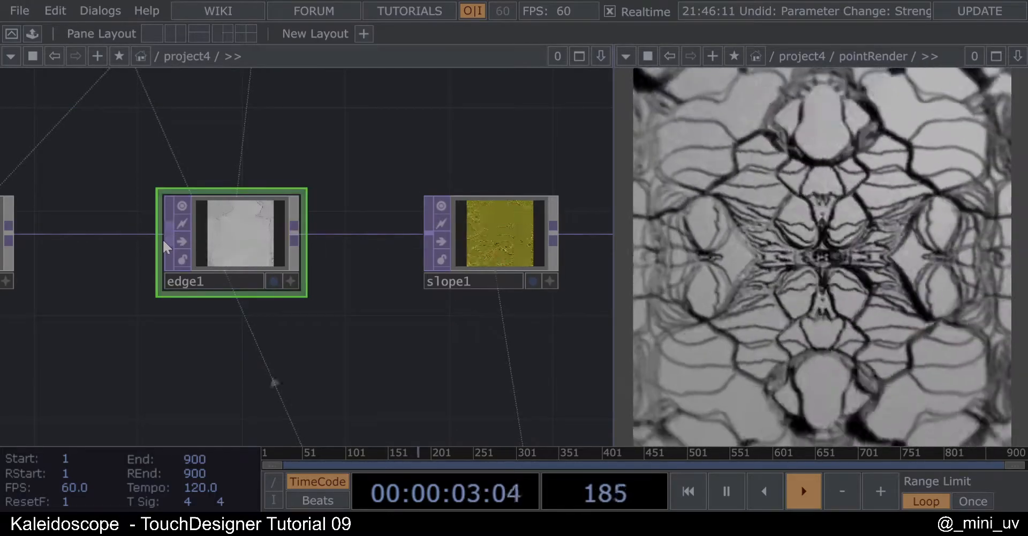
{"action": "scroll", "coordinate": [54, 252], "scroll_direction": "down", "scroll_amount": 6}
{"action": "scroll", "coordinate": [166, 238], "scroll_direction": "down", "scroll_amount": 6}
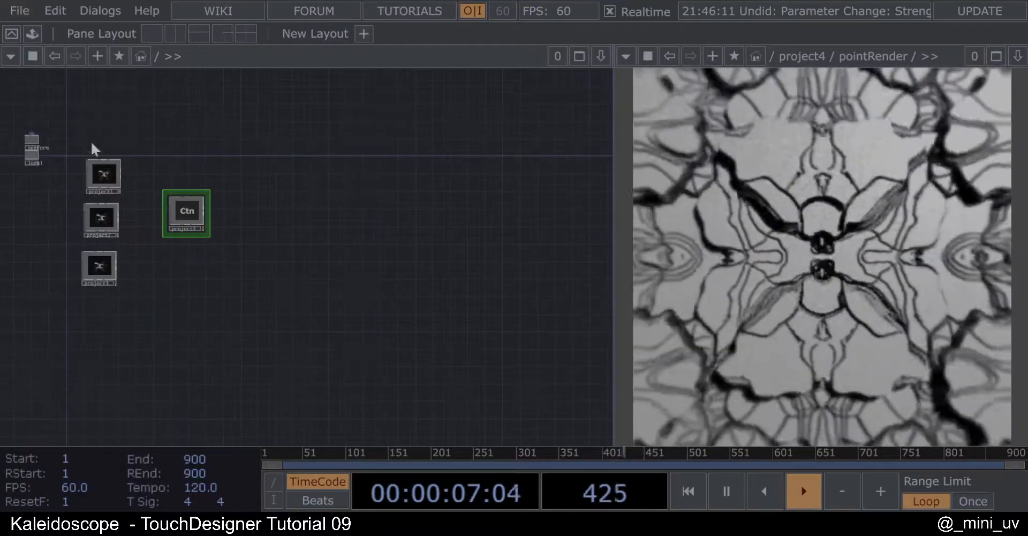
Zoom and pan the root network to view the project1 to project4 containers
{"action": "scroll", "coordinate": [59, 251], "scroll_direction": "up", "scroll_amount": 5}
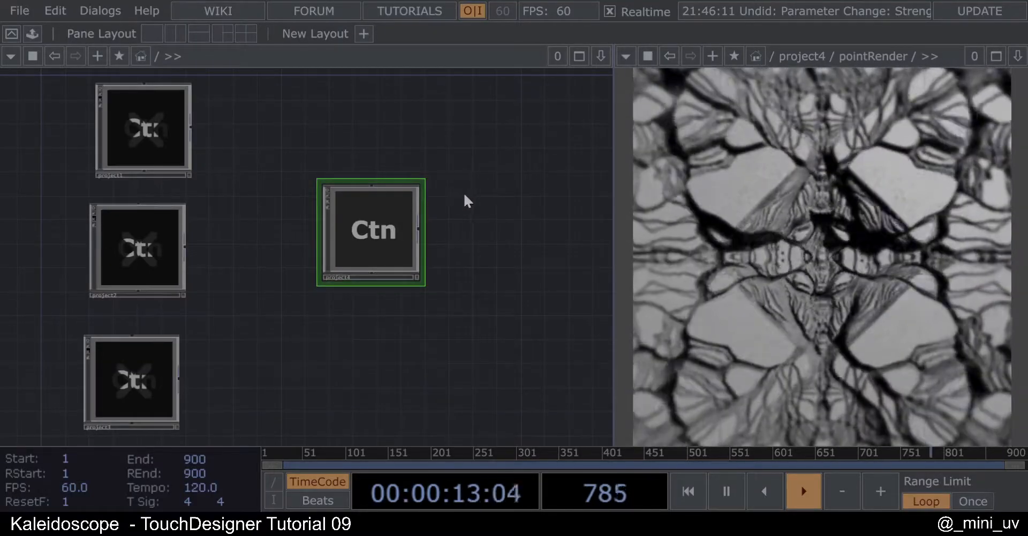
{"action": "left_click_drag", "start_coordinate": [482, 211], "coordinate": [401, 223]}
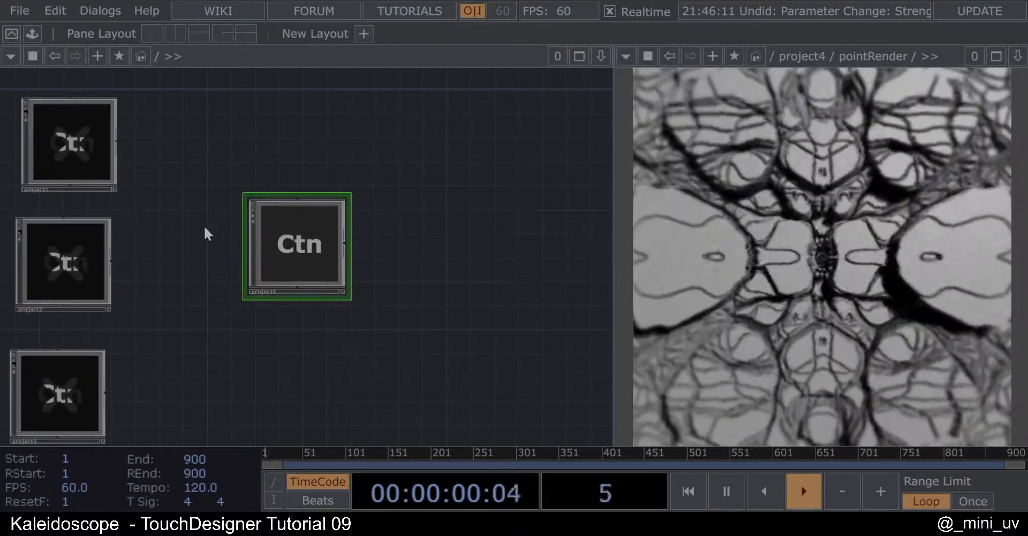